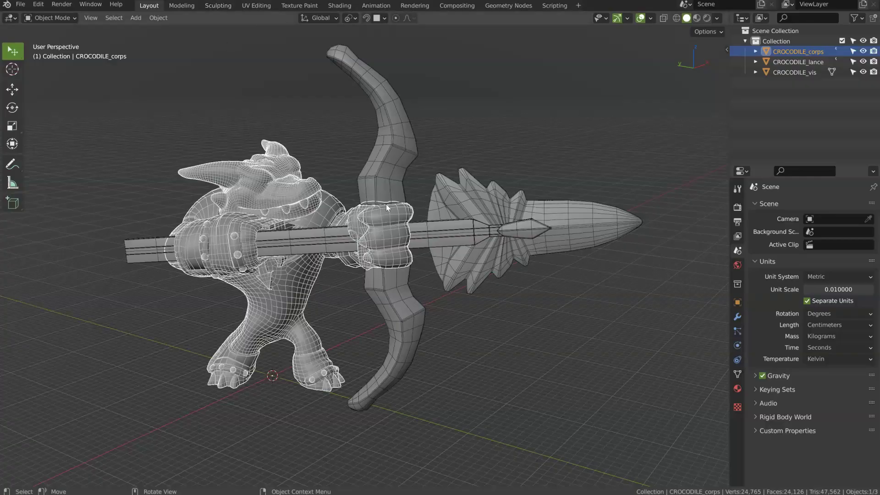
# Step: Add a plane mesh and scale it up into a large ground under the crocodile
pyautogui.scroll(-4, 392, 206)
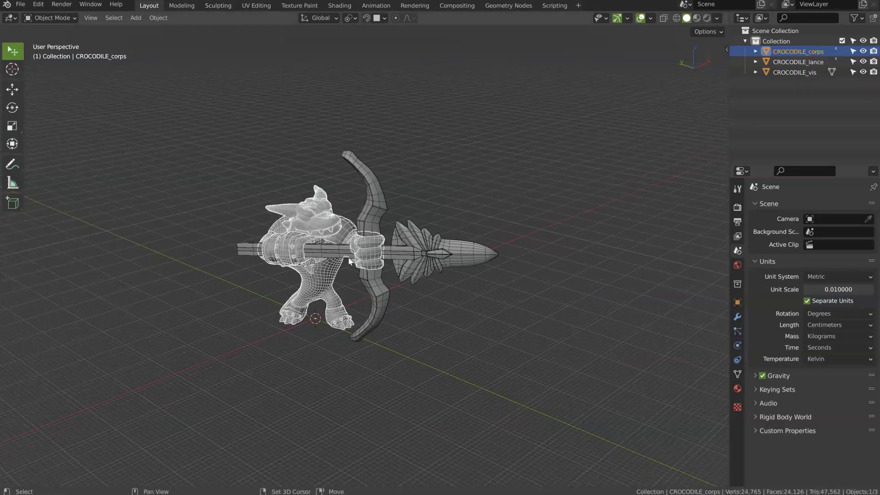
pyautogui.hotkey('shift', 'a')
pyautogui.click(390, 258)
pyautogui.press('Tab')
pyautogui.press('s')
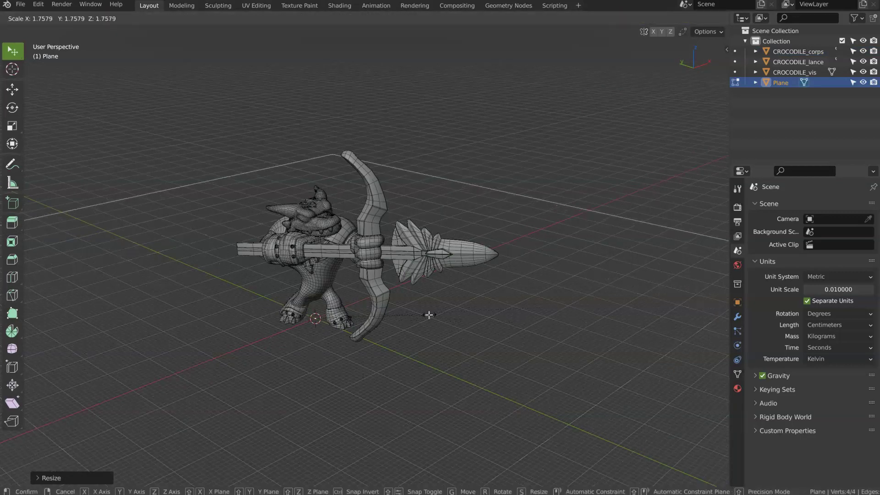
pyautogui.click(428, 315)
pyautogui.hotkey('shift', 'q')
pyautogui.click(356, 262)
pyautogui.scroll(-3, 356, 262)
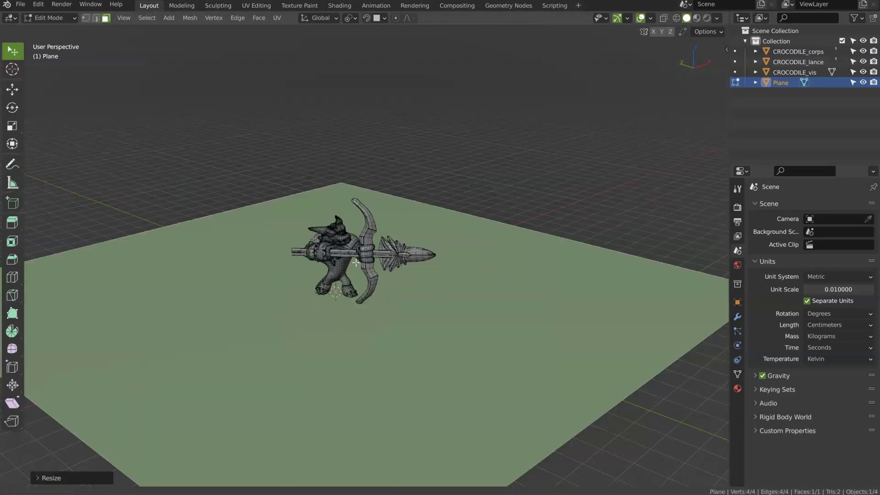
# Step: Return to Object Mode and add a camera to the scene
pyautogui.press('Tab')
pyautogui.scroll(5, 348, 259)
pyautogui.moveTo(327, 241); pyautogui.dragTo(316, 255, button='middle')
pyautogui.hotkey('shift', 'a')
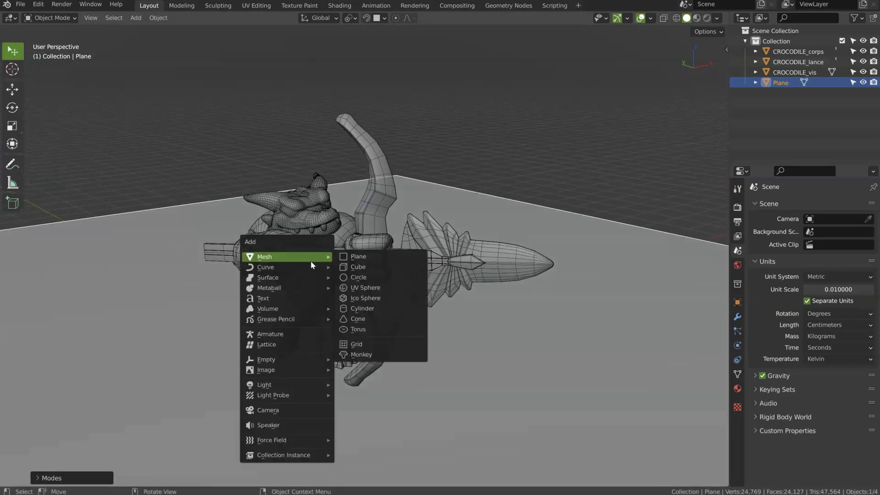
pyautogui.click(278, 411)
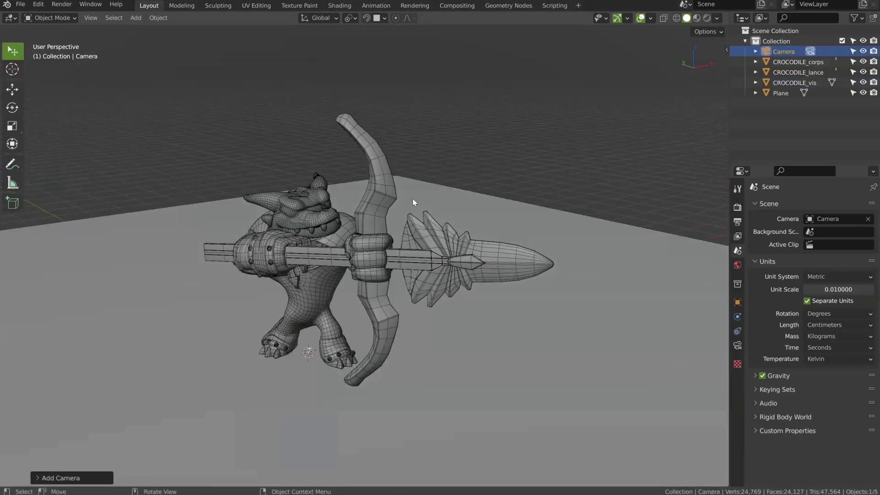
# Step: Enable Lock Camera to View and reframe the camera closer on the crocodile archer
pyautogui.press('ctrl+alt+KP_0')
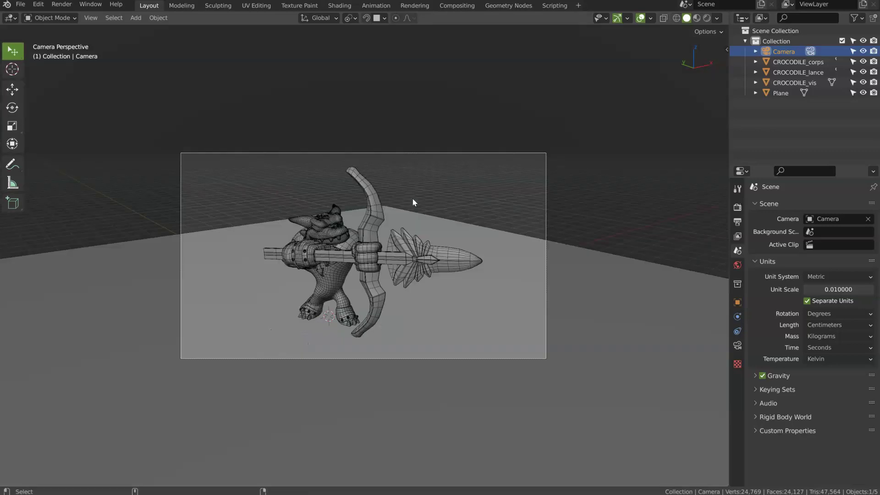
pyautogui.click(330, 289)
pyautogui.press('KP_Decimal')
pyautogui.press('n')
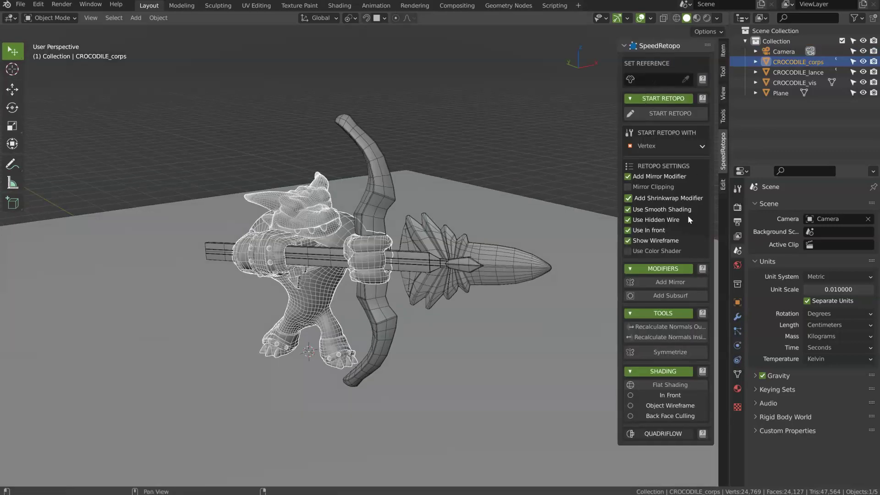
pyautogui.click(724, 94)
pyautogui.click(669, 176)
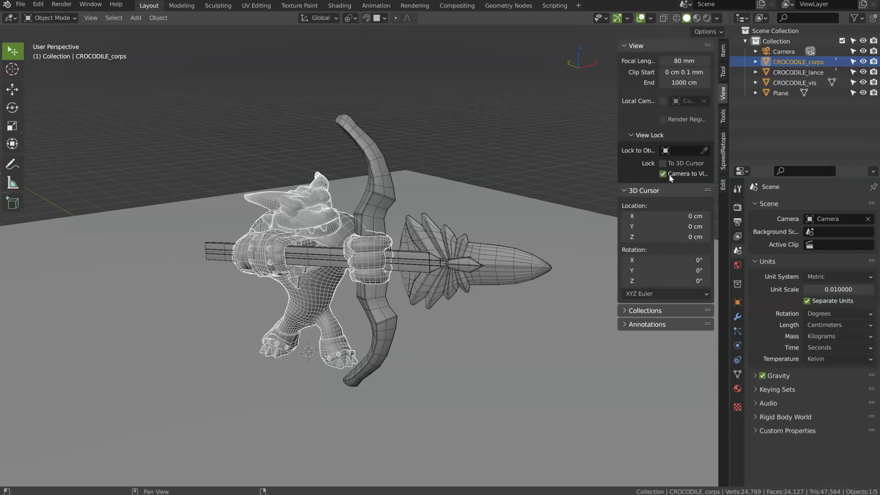
pyautogui.press('KP_0')
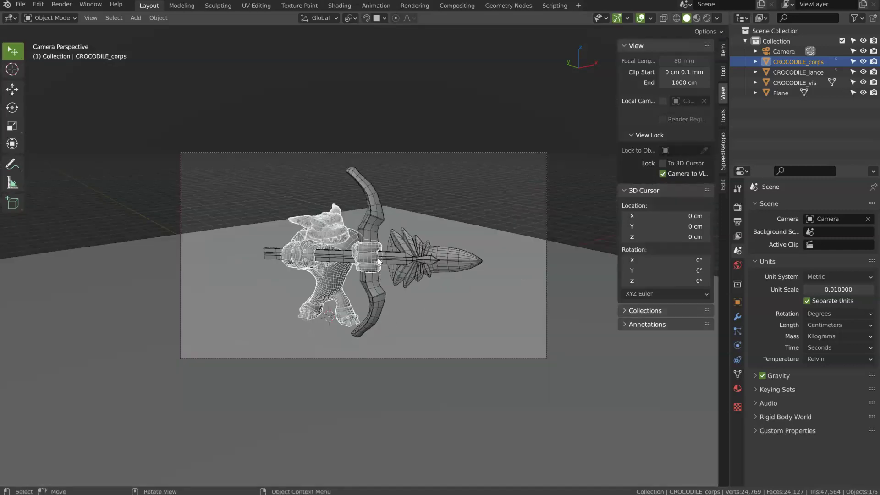
pyautogui.moveTo(350, 265); pyautogui.dragTo(340, 228, button='middle')
# Step: Add a Plain Axes empty at the crocodile's head, rename it CAM_DOF, and reselect Camera
pyautogui.keyDown('shift'); pyautogui.rightClick(289, 182); pyautogui.keyUp('shift')
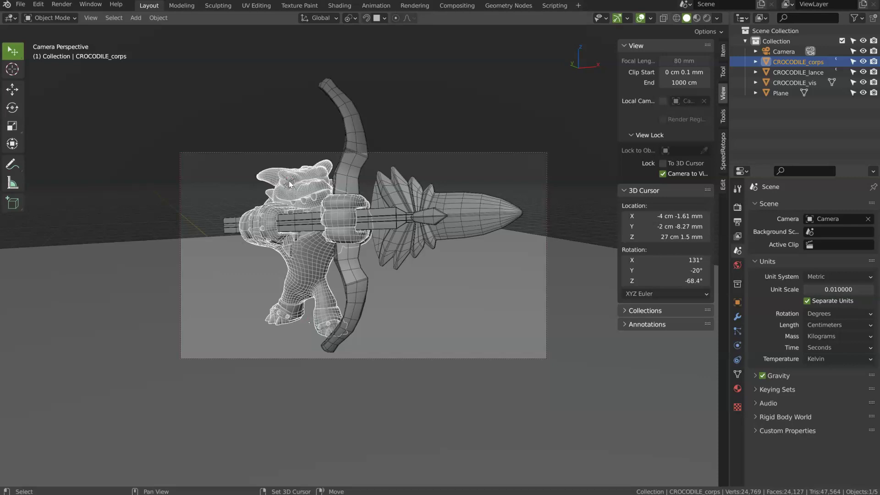
pyautogui.hotkey('shift', 'a')
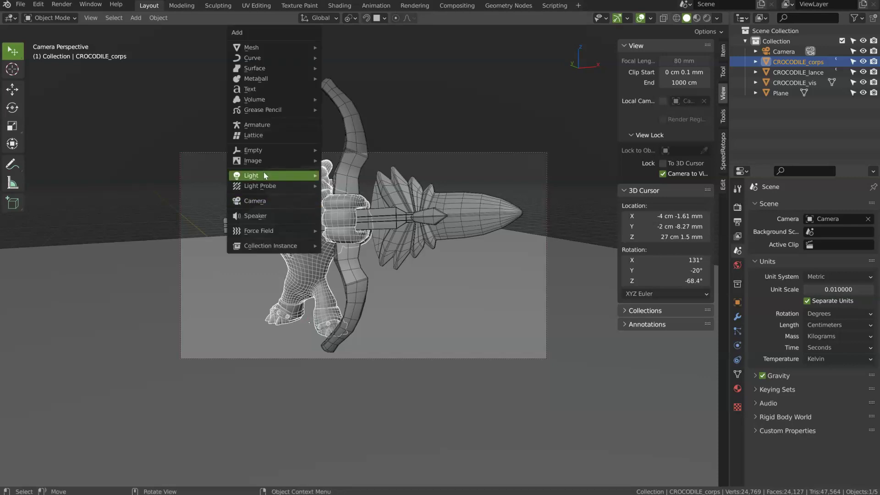
pyautogui.moveTo(279, 151)
pyautogui.click(347, 150)
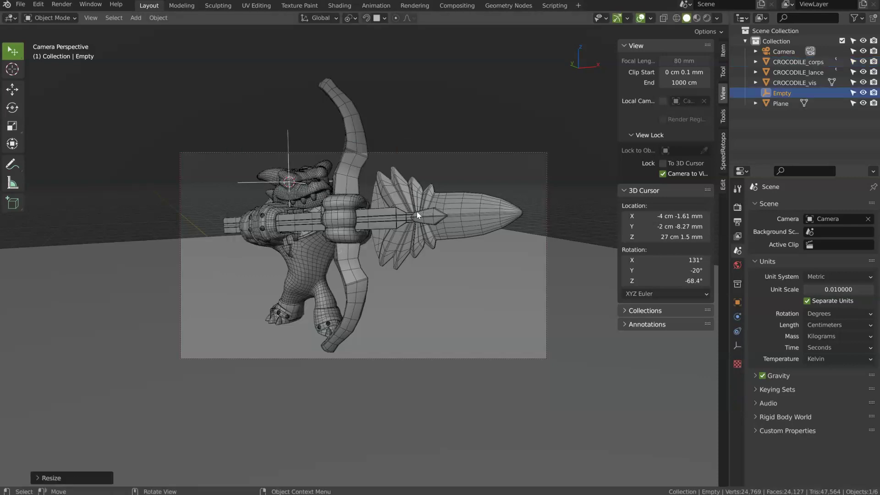
pyautogui.doubleClick(779, 93)
pyautogui.write('CAM_DOF')
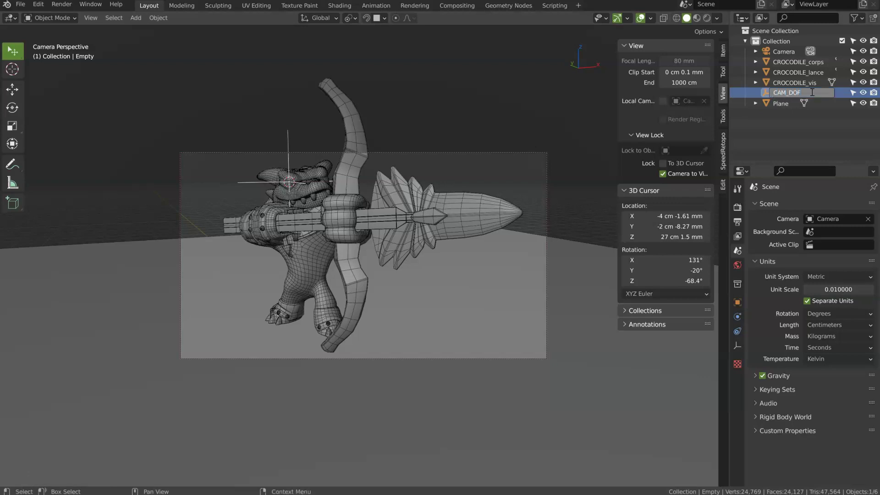
pyautogui.press('Return')
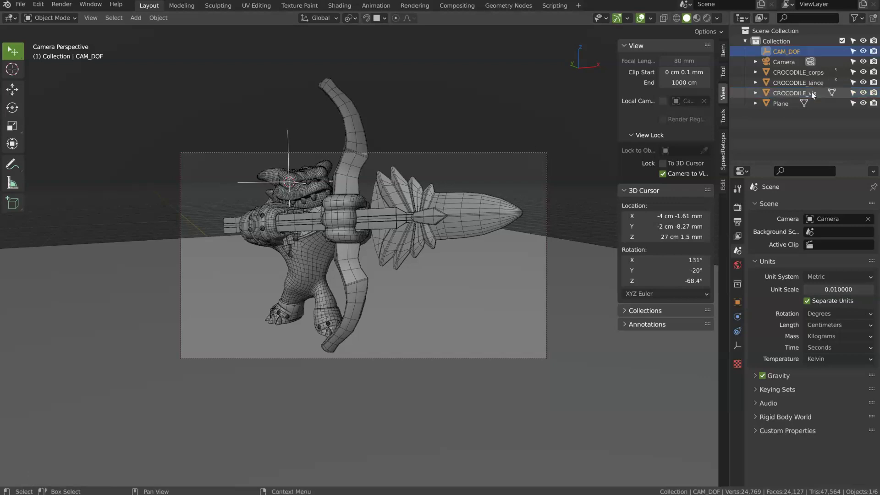
pyautogui.click(784, 61)
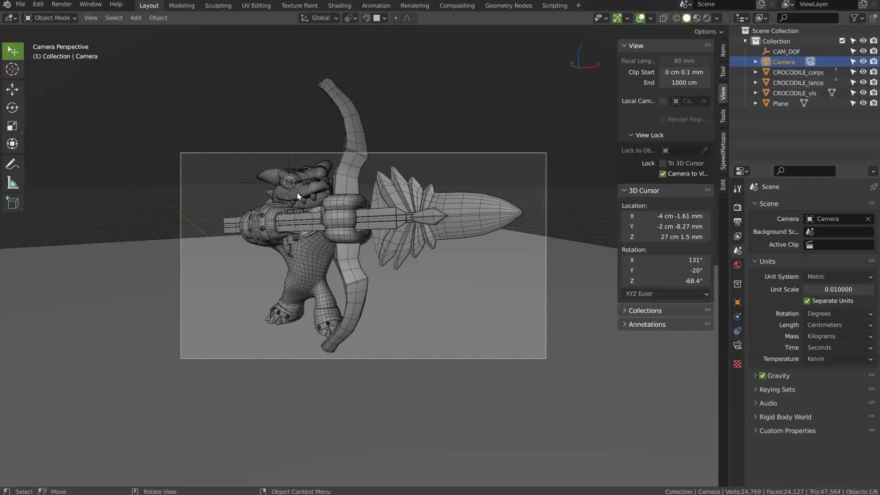
# Step: Switch the scene's rendering to RenderMan via Use RenderMan
pyautogui.rightClick(309, 202)
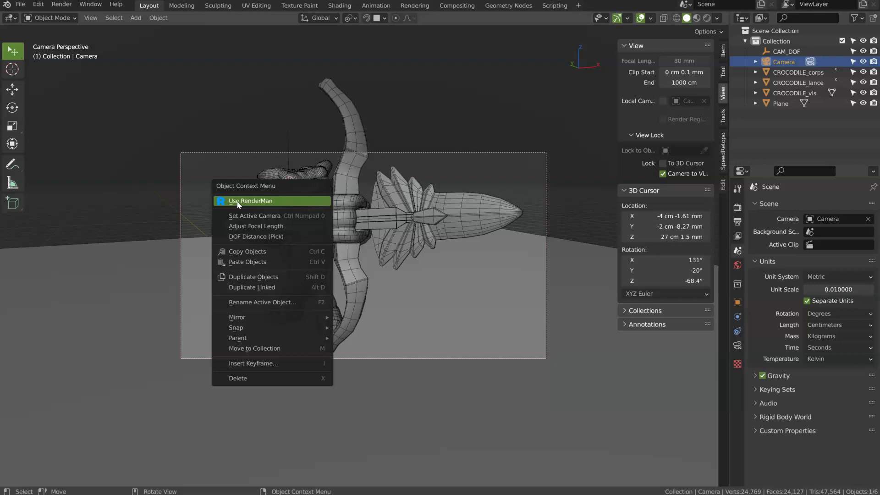
pyautogui.press('Escape')
pyautogui.rightClick(266, 204)
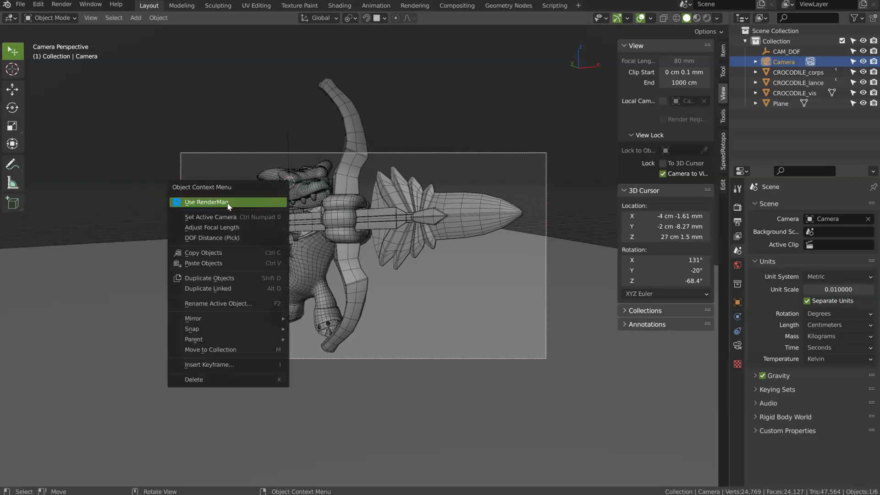
pyautogui.click(229, 206)
# Step: Add a RenderMan PxrDomeLight to the scene
pyautogui.hotkey('shift', 'a')
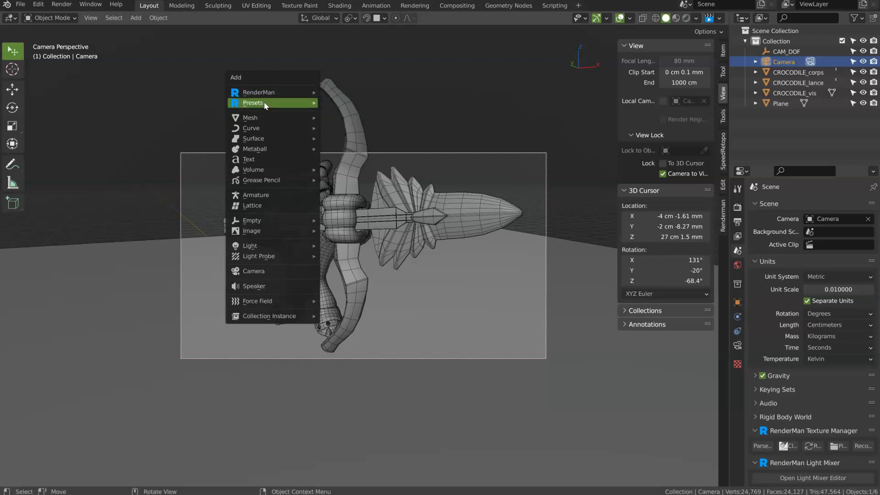
pyautogui.moveTo(302, 90)
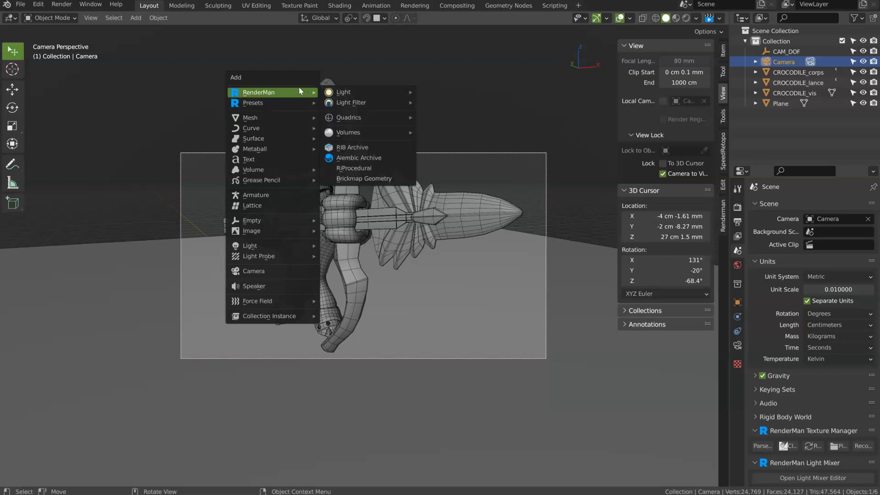
pyautogui.press('Escape')
pyautogui.hotkey('shift', 'a')
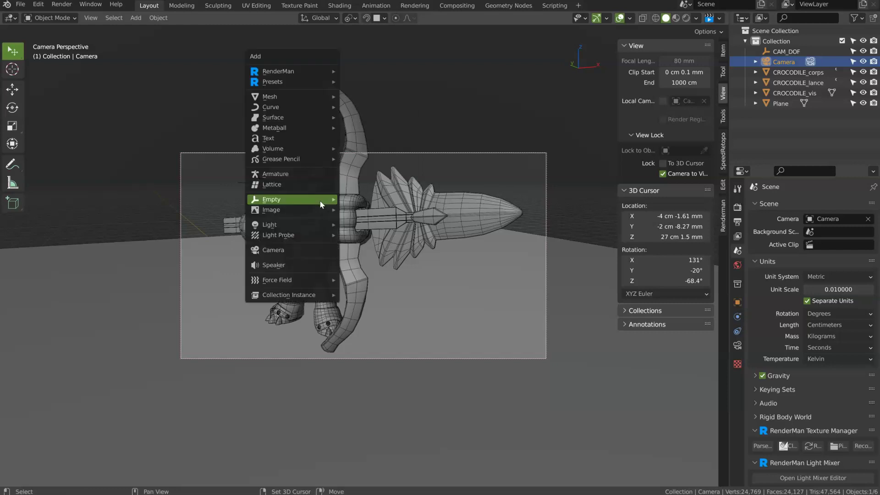
pyautogui.moveTo(315, 71)
pyautogui.moveTo(387, 71)
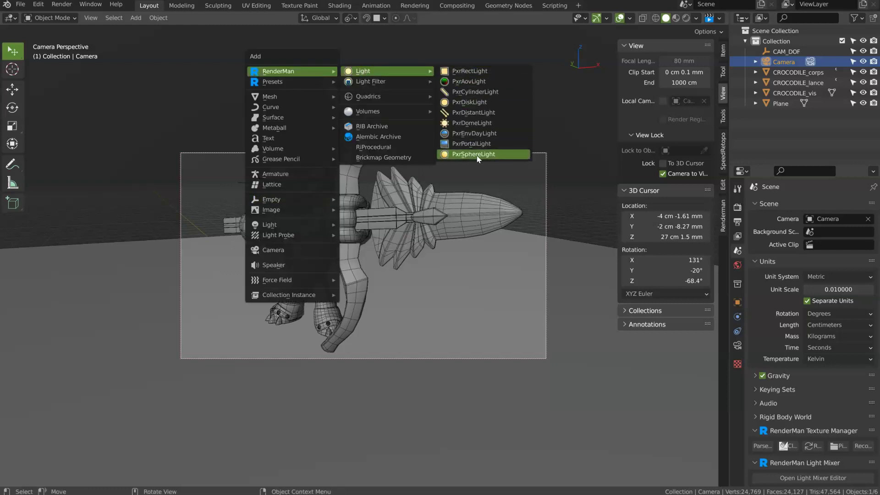
pyautogui.click(466, 122)
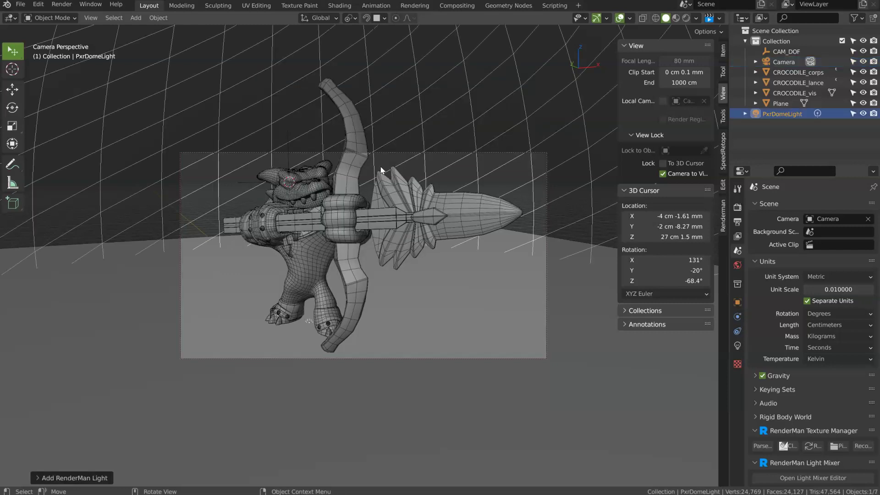
# Step: Apply the Luxo-Jr environment map preset to the dome light
pyautogui.hotkey('shift', 'a')
pyautogui.moveTo(366, 179)
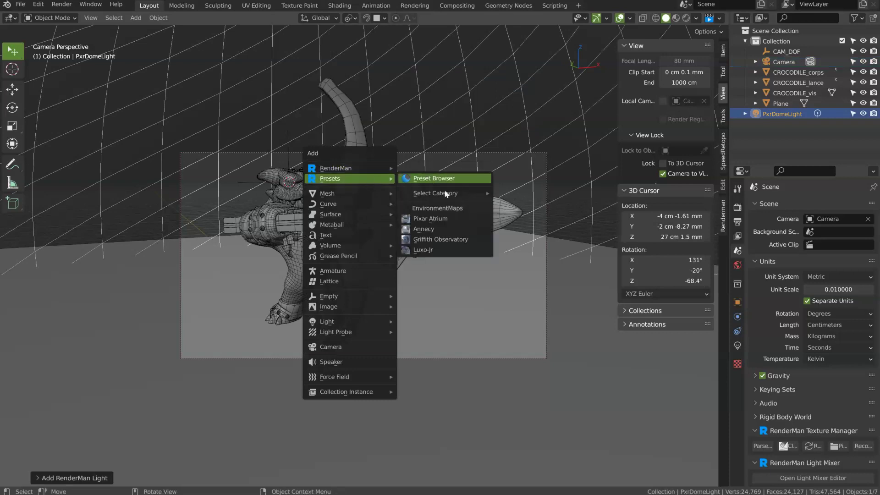
pyautogui.click(416, 253)
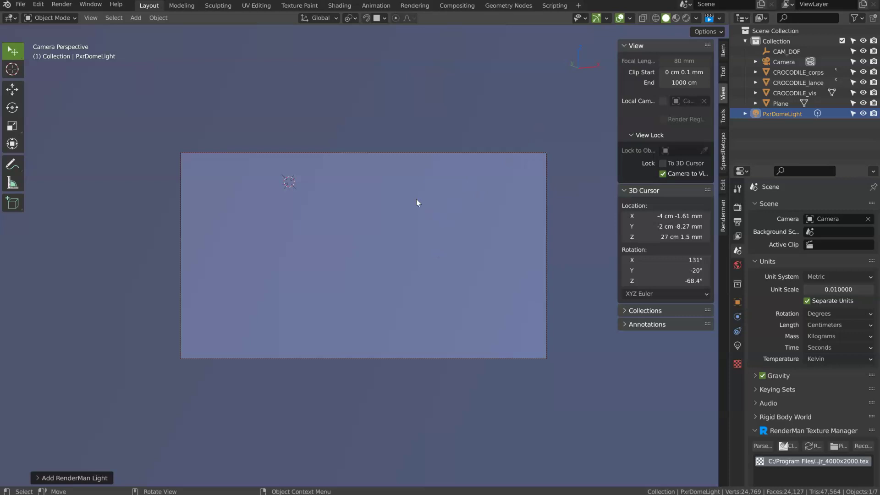
# Step: Shrink the dome light to a tiny size and split the viewport into two areas
pyautogui.press('KP_0')
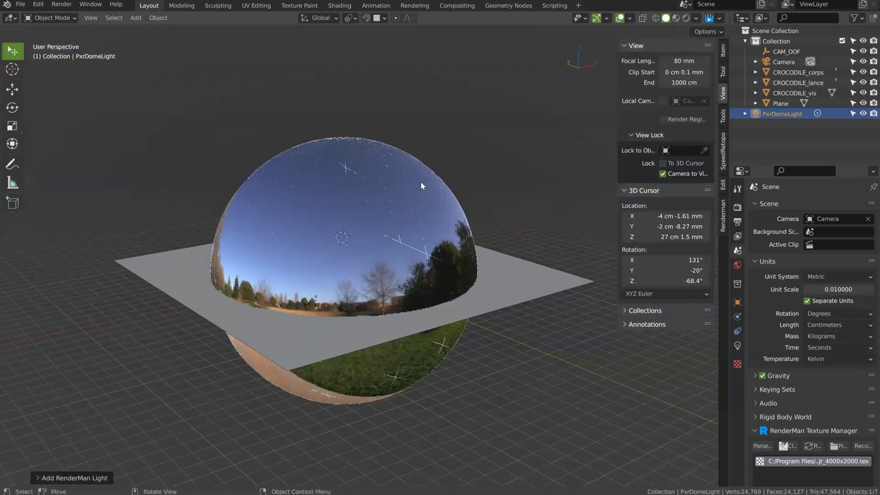
pyautogui.press('s')
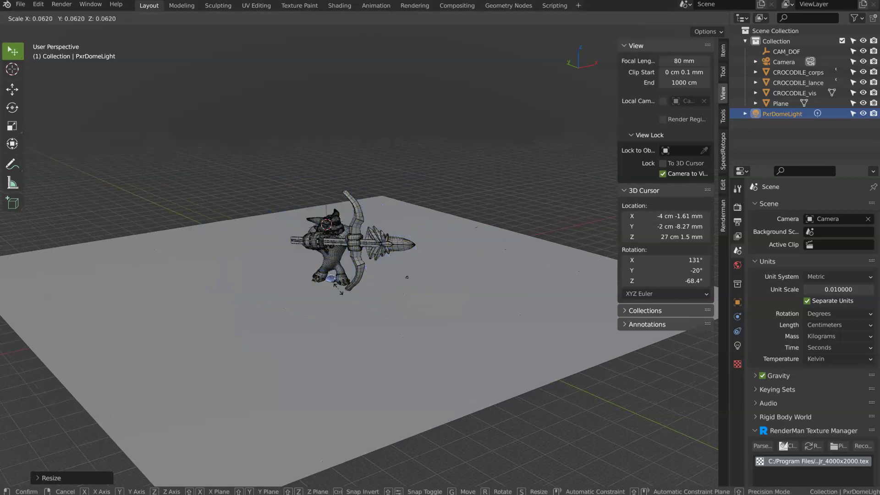
pyautogui.click(369, 313)
pyautogui.scroll(3, 371, 244)
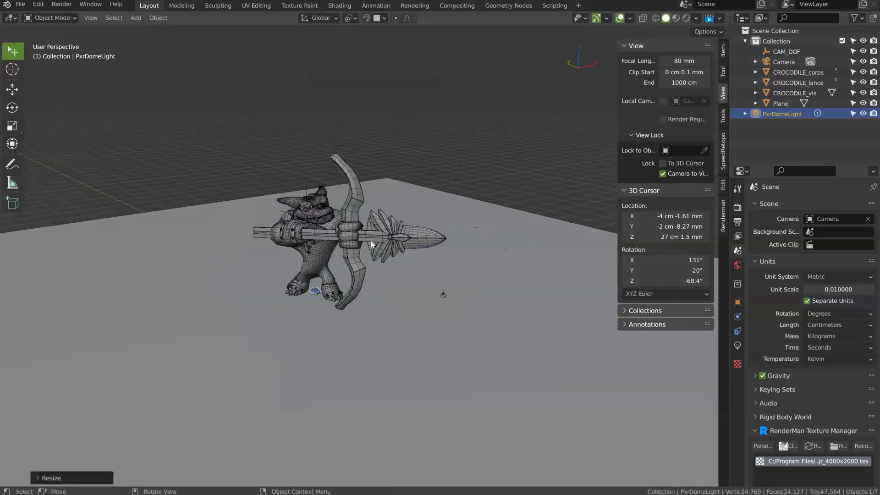
pyautogui.scroll(2, 371, 244)
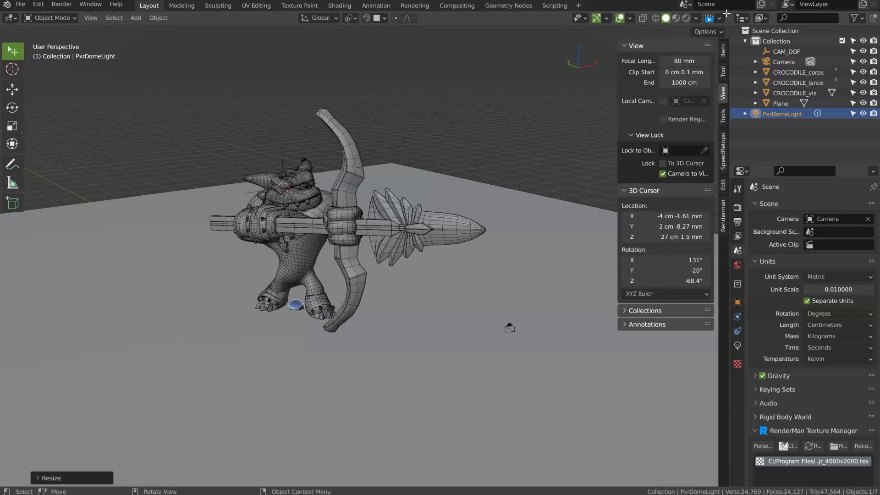
pyautogui.moveTo(726, 13); pyautogui.dragTo(550, 180)
# Step: Make the top area a Shader Editor and select CROCODILE_corps to show its initialShadingGroup nodes
pyautogui.click(10, 17)
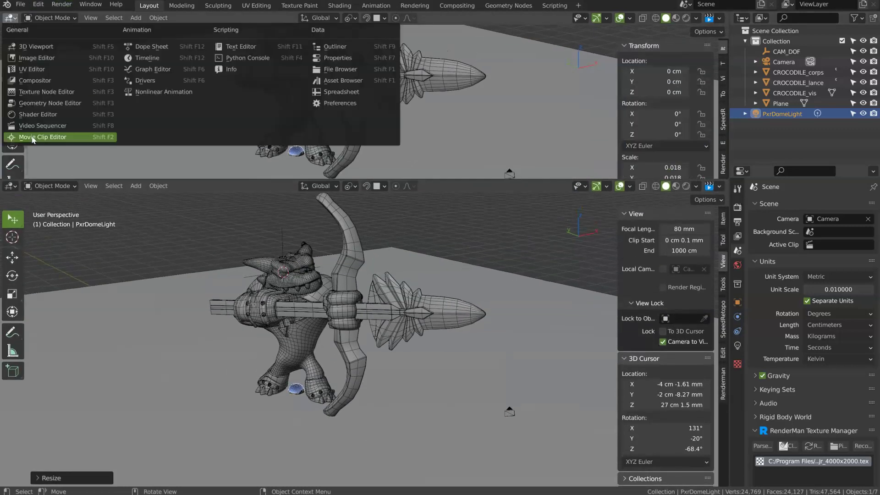
pyautogui.click(32, 114)
pyautogui.moveTo(301, 80)
pyautogui.keyDown('ctrl'); pyautogui.mouseDown(button='middle')
pyautogui.moveTo(302, 69)
pyautogui.moveTo(298, 83)
pyautogui.mouseUp(button='middle'); pyautogui.keyUp('ctrl')
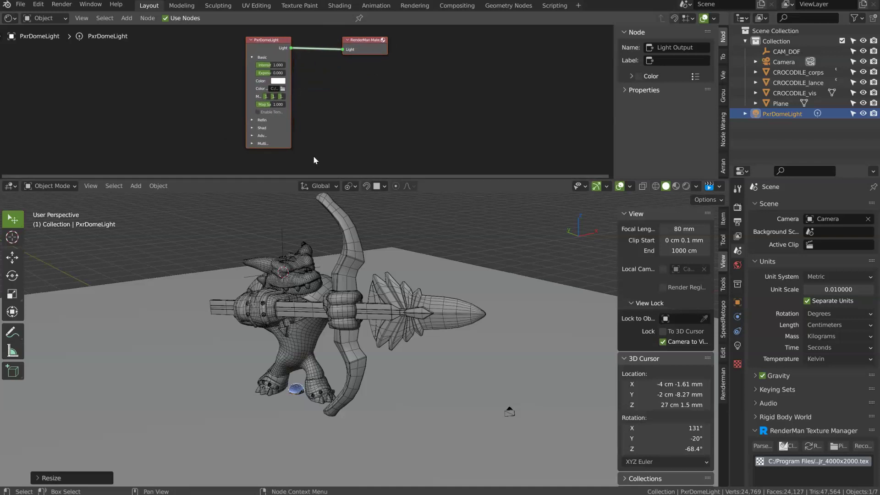
pyautogui.click(310, 333)
pyautogui.moveTo(310, 334); pyautogui.dragTo(309, 295, button='middle')
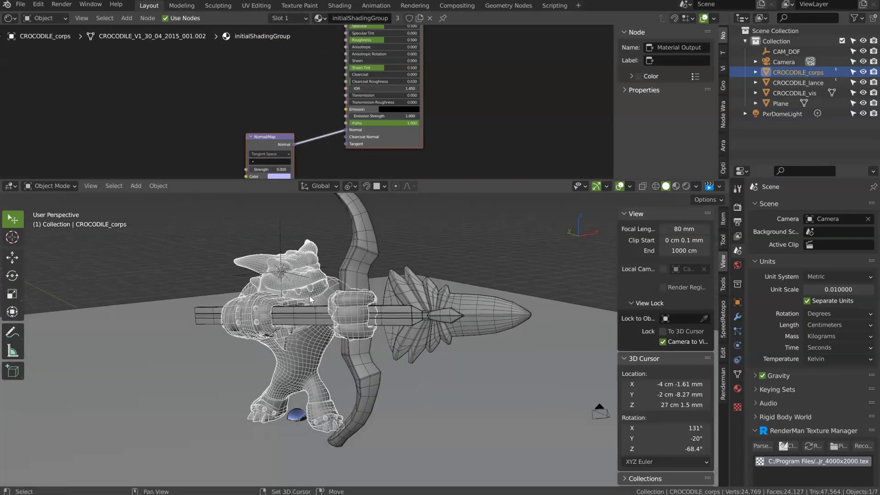
# Step: Give the crocodile body a new RenderMan PxrDisneyBsdf material
pyautogui.hotkey('shift', 'a')
pyautogui.moveTo(291, 268)
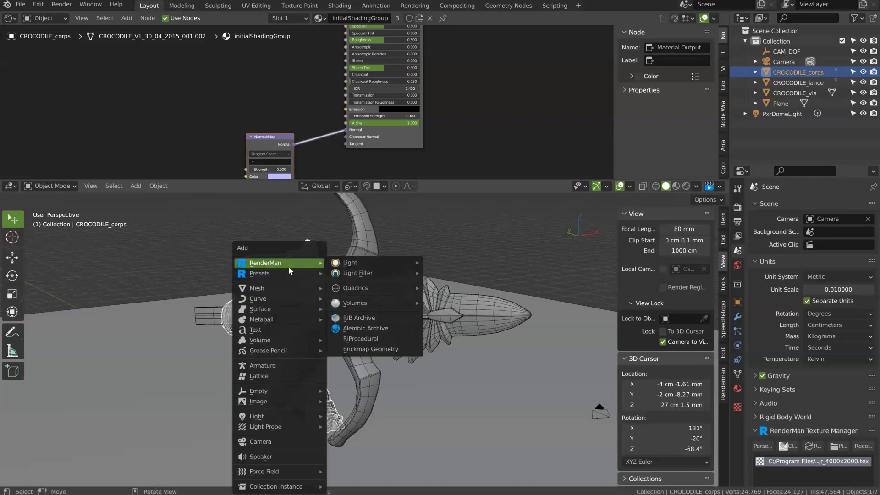
pyautogui.press('Escape')
pyautogui.rightClick(320, 273)
pyautogui.moveTo(317, 274)
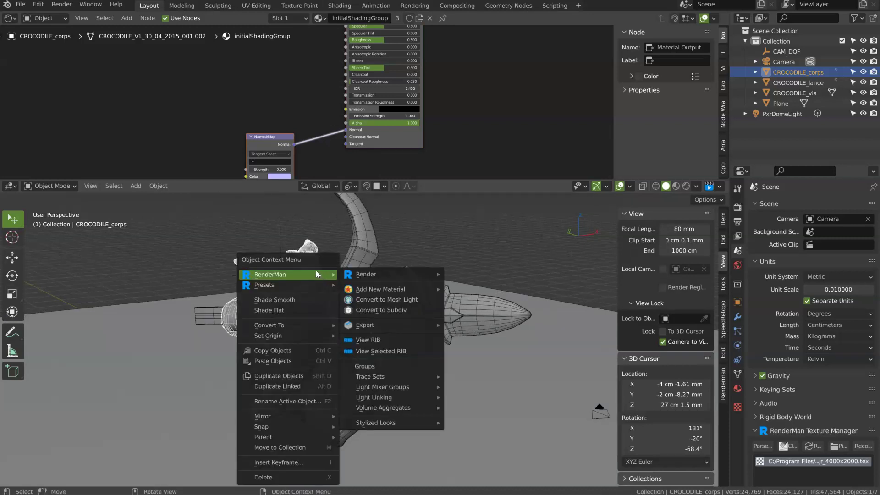
pyautogui.moveTo(367, 289)
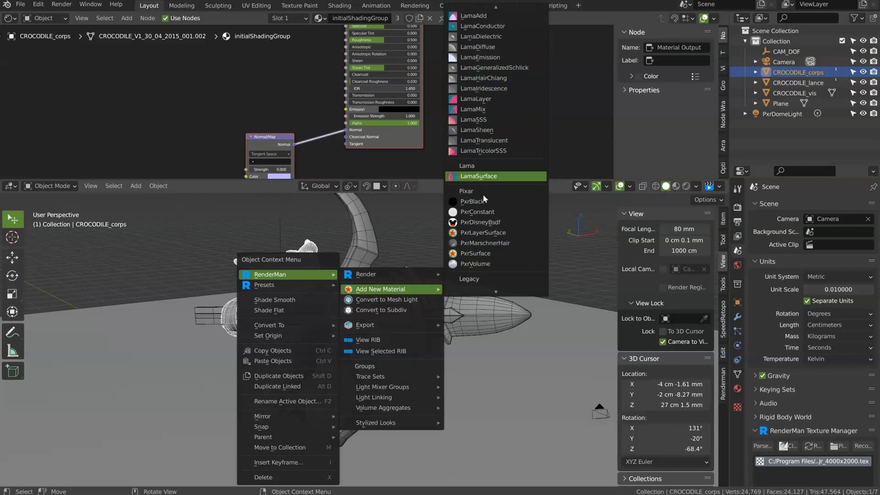
pyautogui.click(483, 223)
# Step: Give the lance a new PxrDisneyBsdf material (PxrDisneyBsdf.001)
pyautogui.click(362, 255)
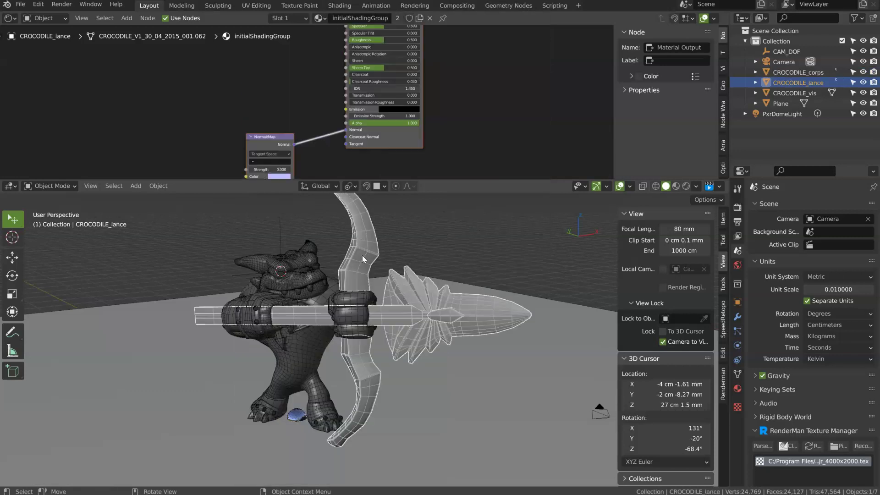
pyautogui.rightClick(365, 262)
pyautogui.moveTo(434, 275)
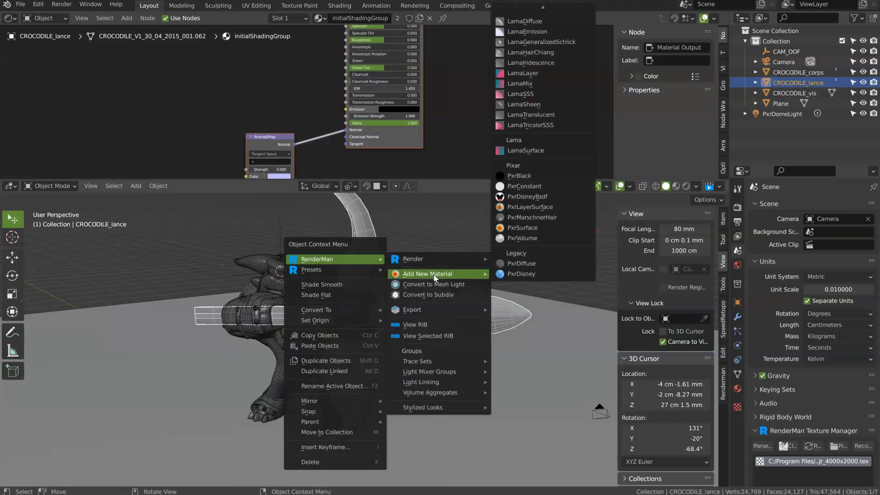
pyautogui.click(527, 197)
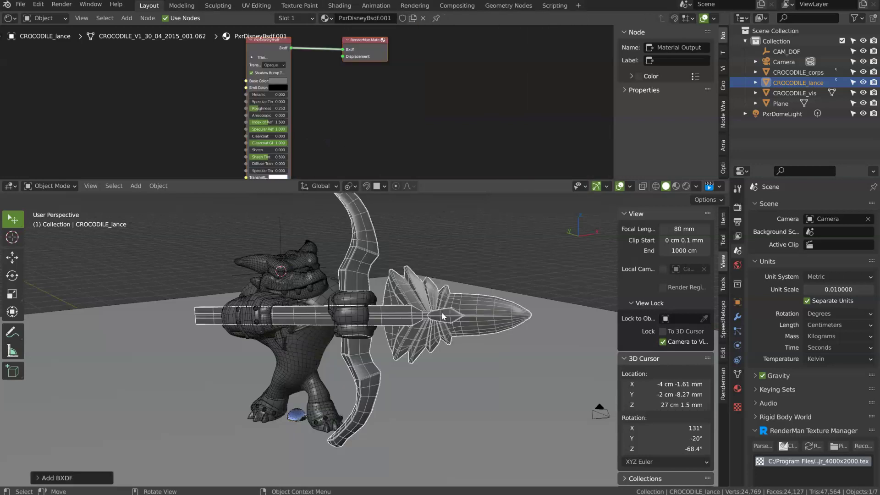
# Step: Give the ground plane a new PxrDisneyBsdf material (PxrDisneyBsdf.002)
pyautogui.click(422, 372)
pyautogui.rightClick(366, 265)
pyautogui.moveTo(413, 265)
pyautogui.moveTo(516, 279)
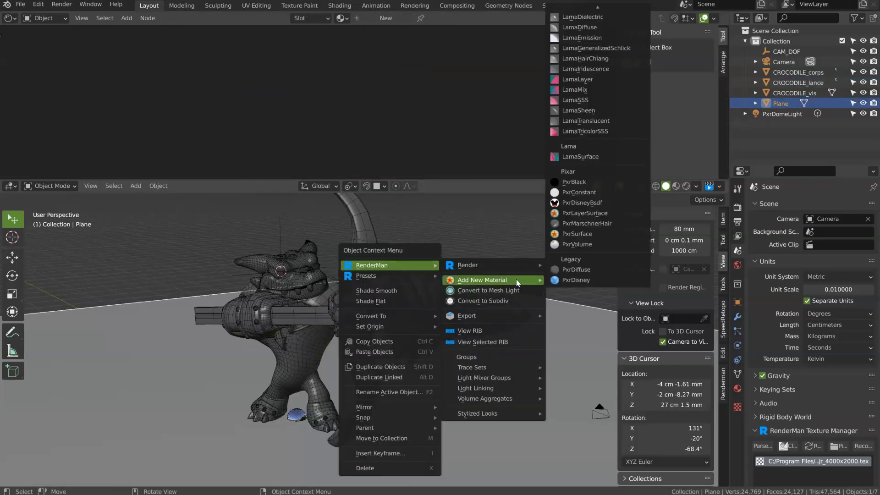
pyautogui.click(579, 202)
pyautogui.moveTo(343, 269); pyautogui.dragTo(376, 289, button='middle')
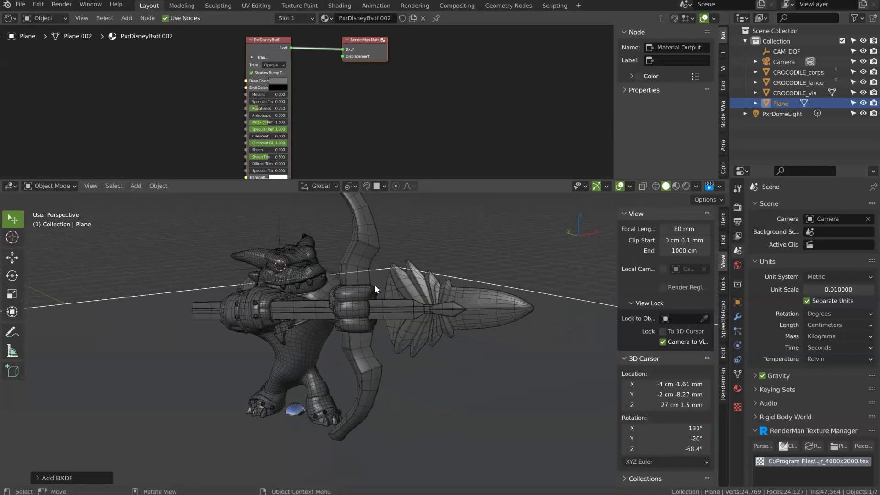
# Step: View through the camera, start RenderMan IPR to Viewport, and hide viewport overlays
pyautogui.press('KP_0')
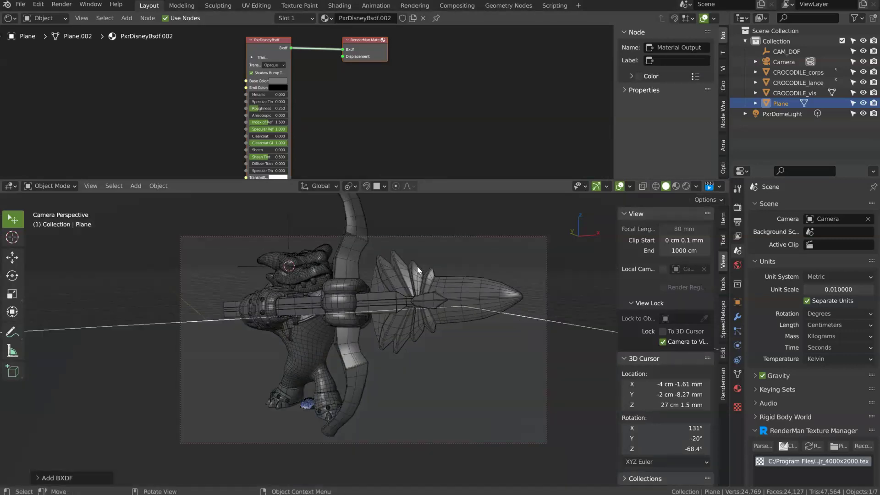
pyautogui.click(709, 186)
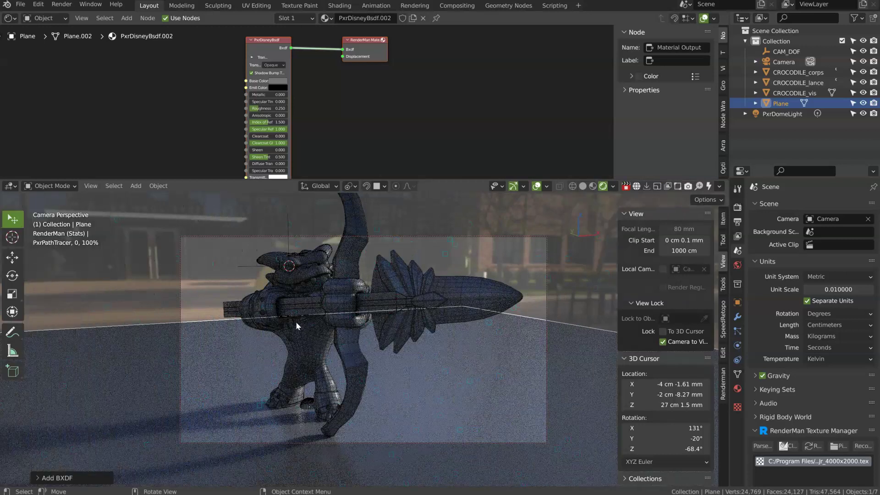
pyautogui.click(536, 187)
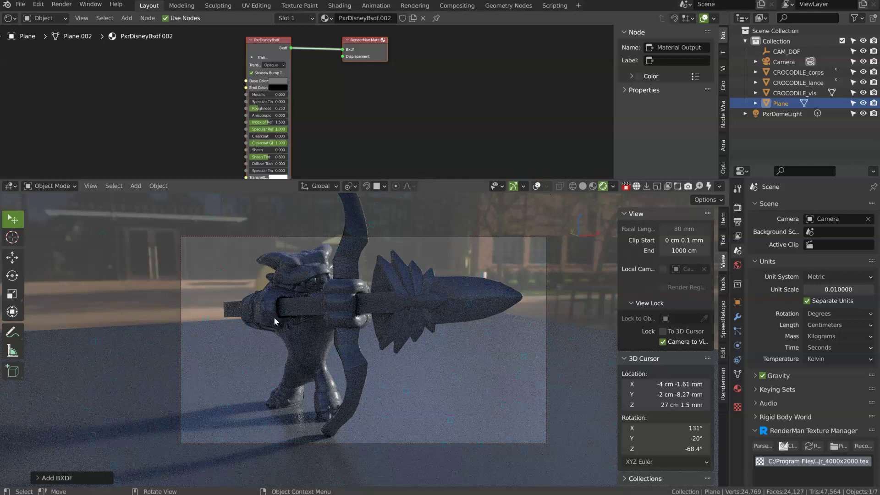
# Step: Stop the IPR, set the renderer to XPU with Persistent Data, and restart IPR to Viewport
pyautogui.click(626, 186)
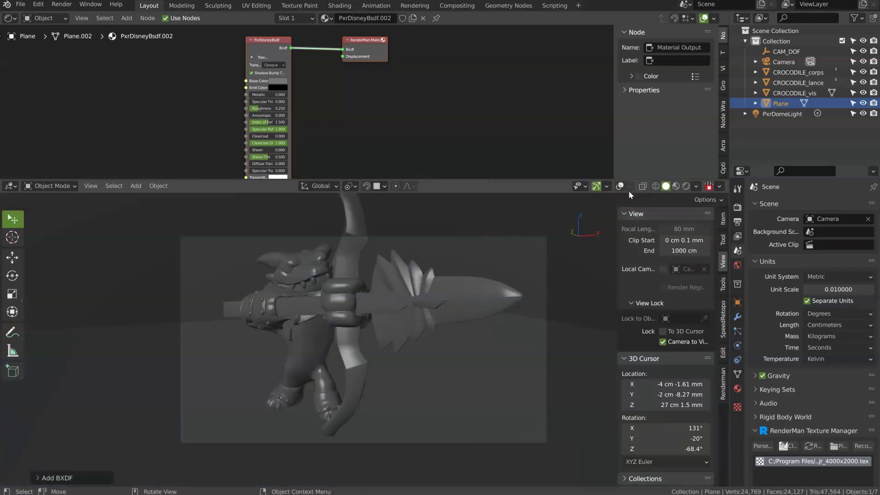
pyautogui.click(737, 208)
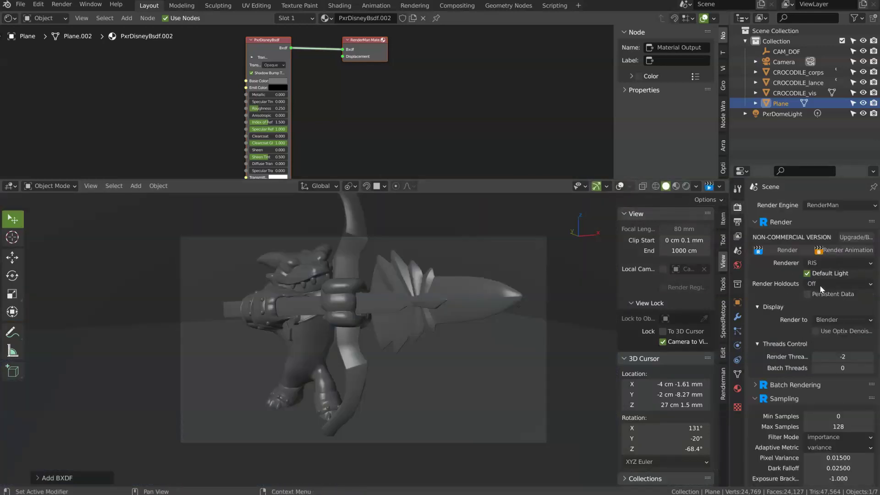
pyautogui.click(818, 263)
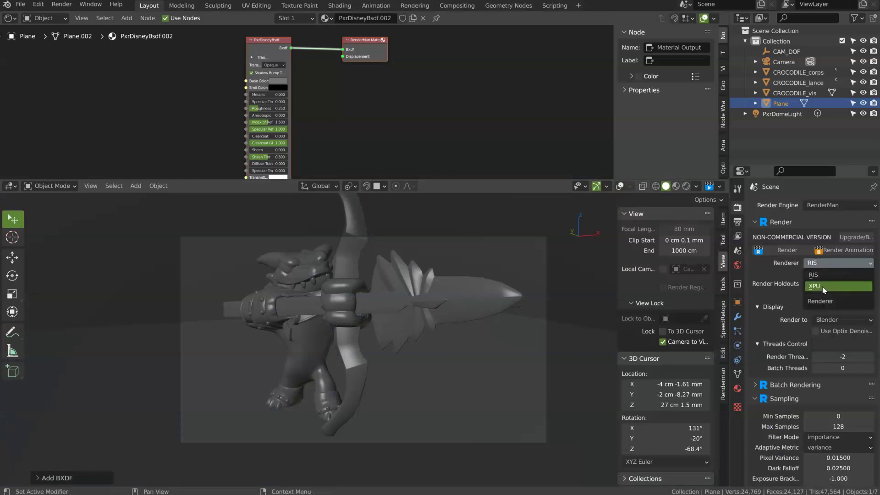
pyautogui.click(820, 287)
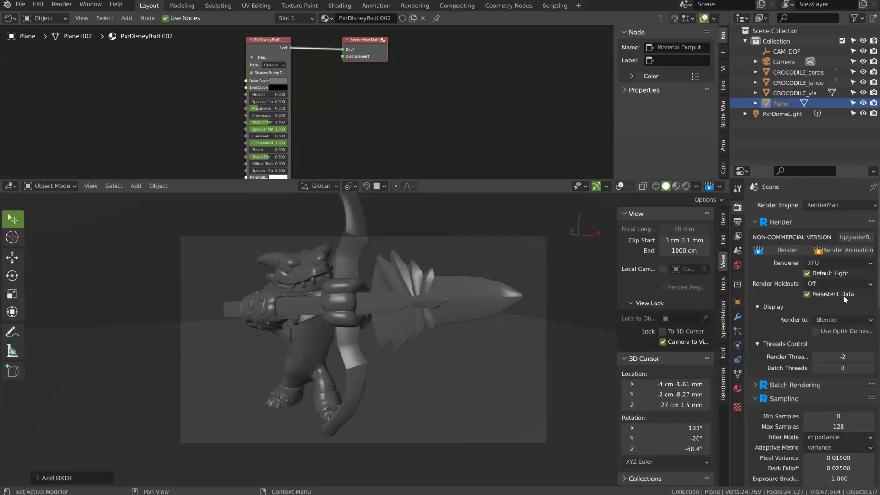
pyautogui.click(710, 186)
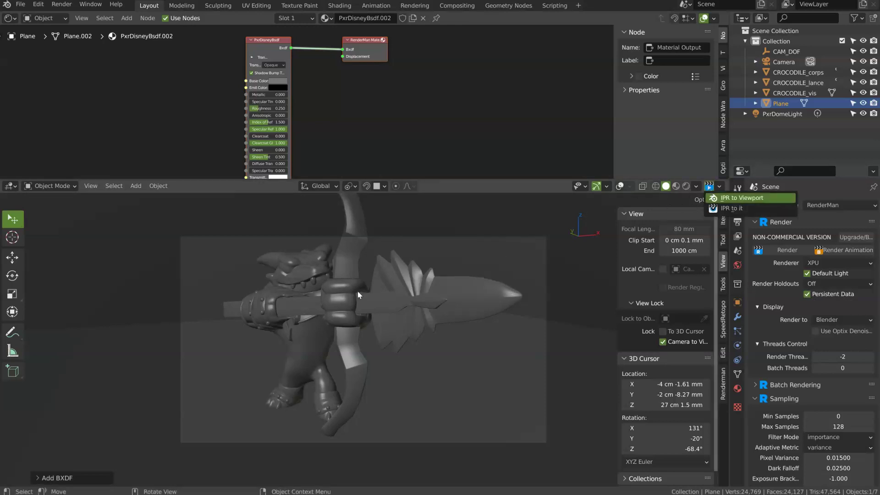
pyautogui.press('Return')
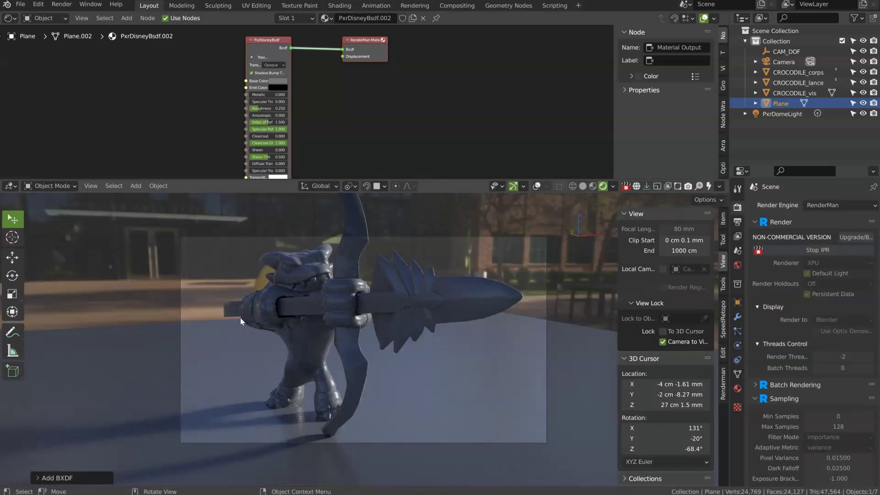
# Step: Rotate the PxrDomeLight twice about the Z axis to put the sunlit bleachers behind the crocodile
pyautogui.click(782, 116)
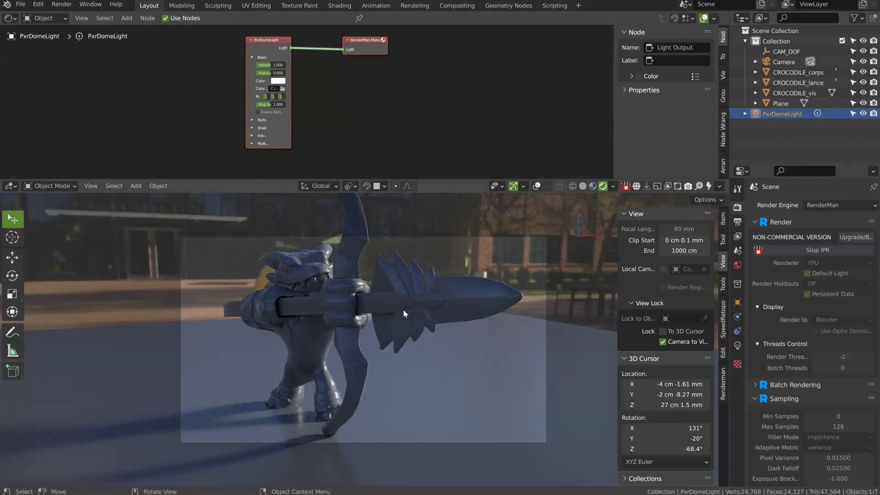
pyautogui.press('r')
pyautogui.press('z')
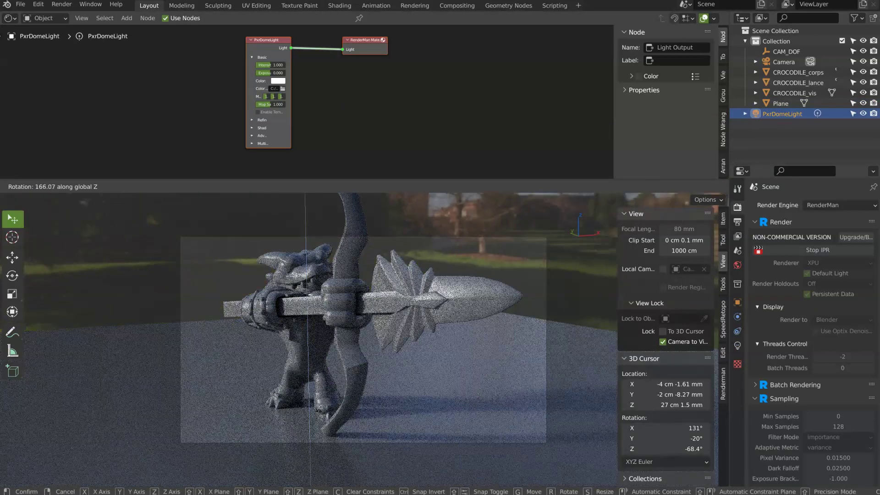
pyautogui.click(320, 426)
pyautogui.press('r')
pyautogui.press('z')
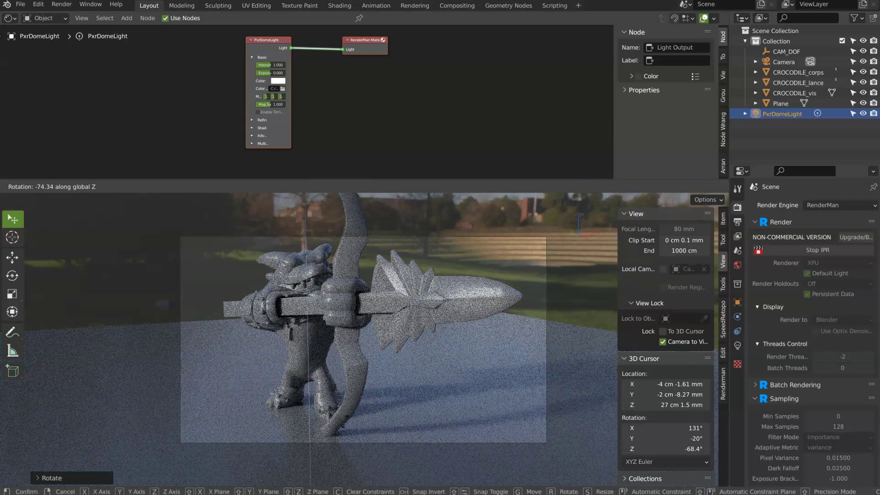
pyautogui.click(356, 413)
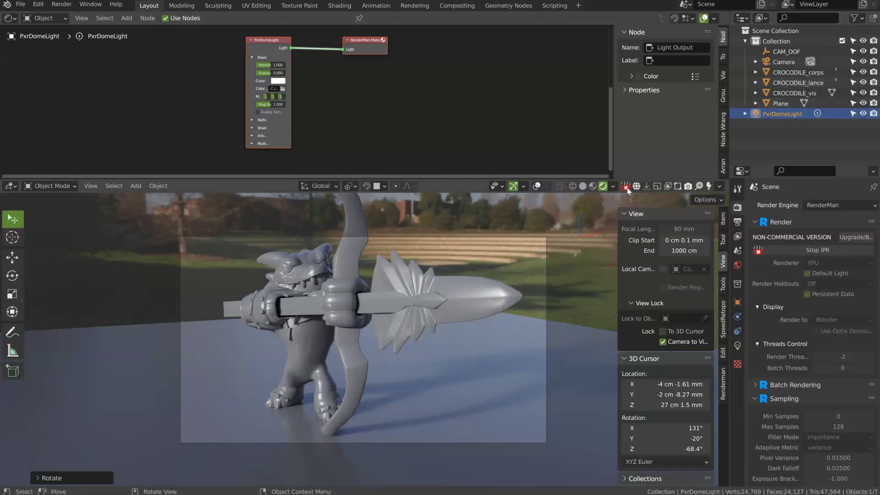
# Step: Add a PxrTexture node to the crocodile body's material, left of the shader
pyautogui.click(294, 263)
pyautogui.moveTo(206, 59); pyautogui.dragTo(295, 99, button='middle')
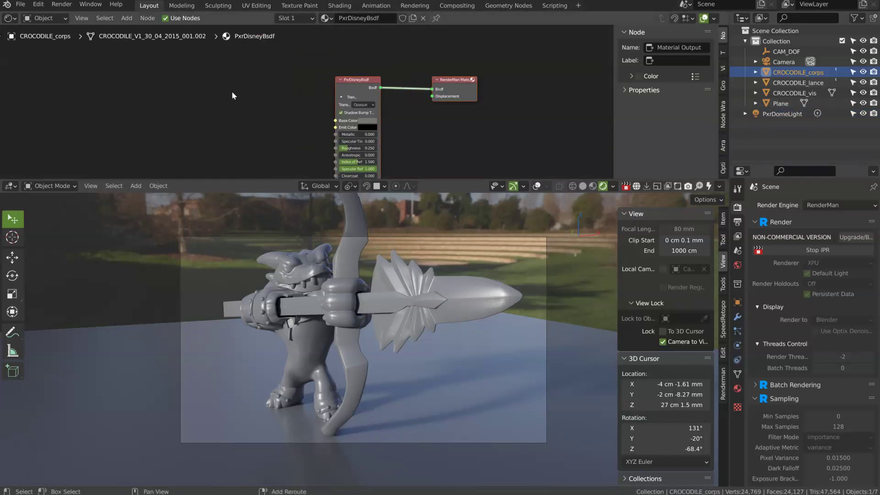
pyautogui.hotkey('shift', 'a')
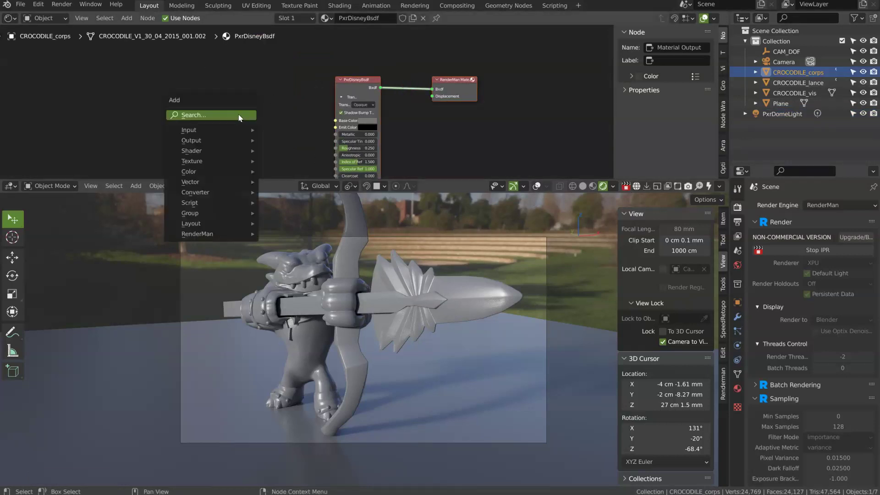
pyautogui.moveTo(232, 243)
pyautogui.moveTo(308, 254)
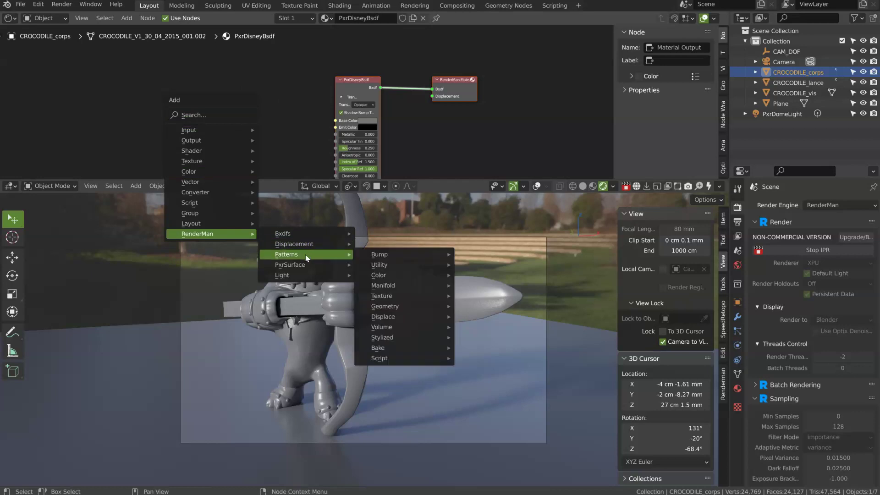
pyautogui.moveTo(393, 321)
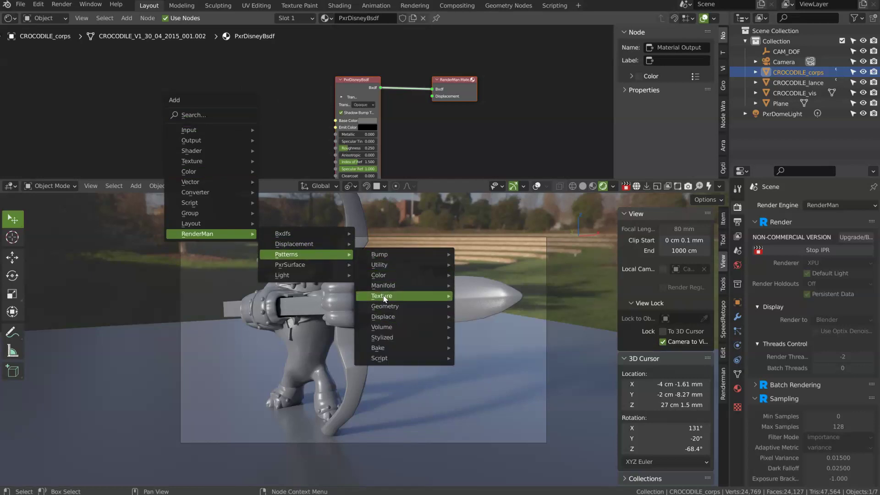
pyautogui.moveTo(386, 299)
pyautogui.click(487, 389)
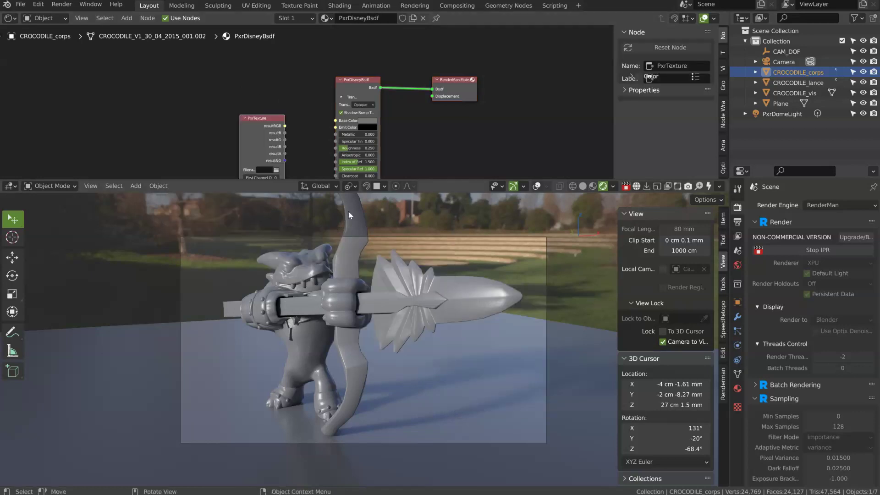
pyautogui.click(208, 121)
# Step: Link the PxrTexture resultRGB output to the body shader's Base Color
pyautogui.click(737, 389)
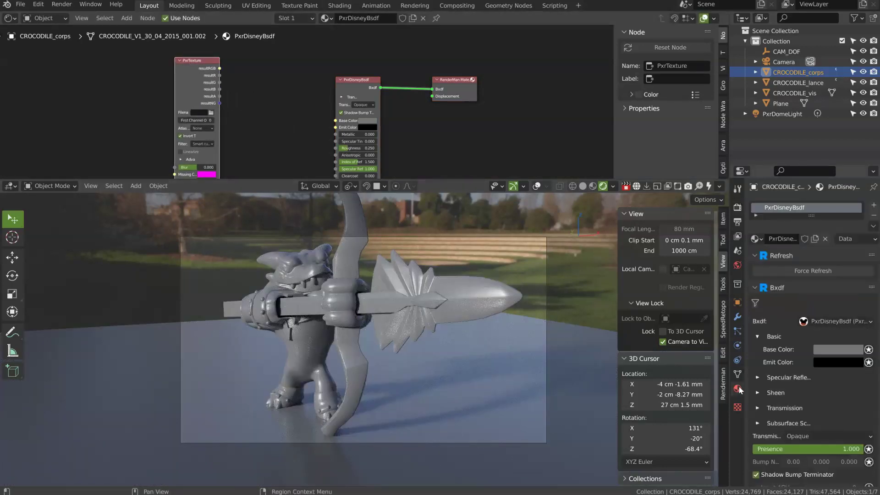
pyautogui.click(869, 350)
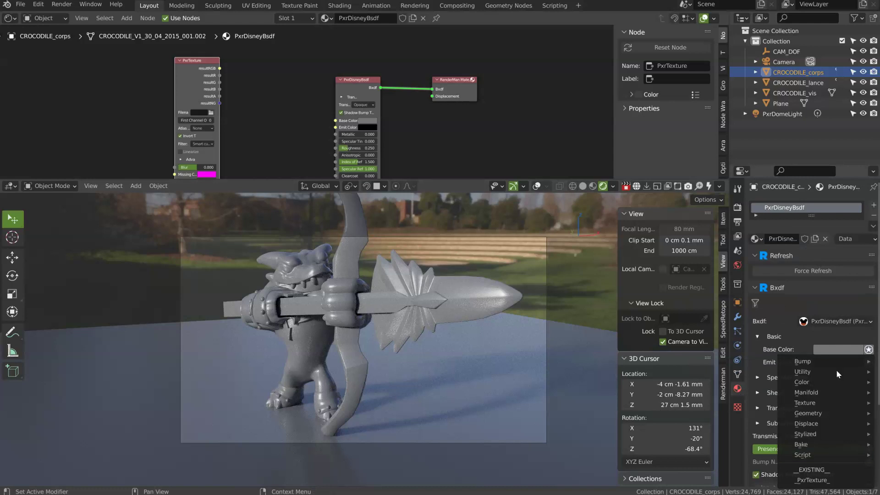
pyautogui.moveTo(220, 68); pyautogui.dragTo(333, 127)
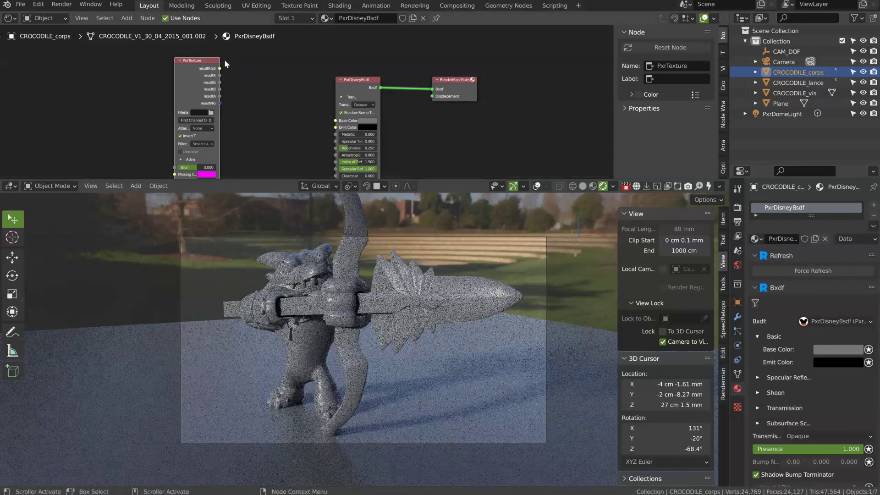
pyautogui.moveTo(220, 68); pyautogui.dragTo(334, 133)
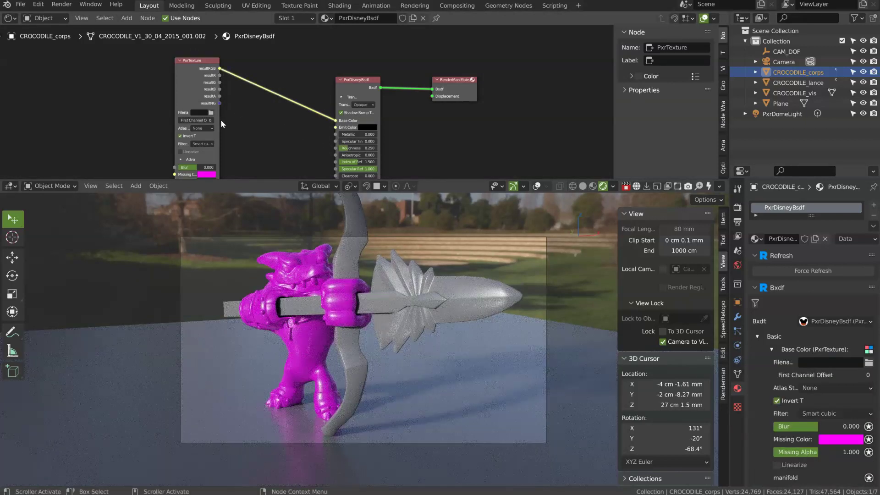
# Step: Load COLOR_001.jpg from E:\CROCODILE\textures as the texture's file
pyautogui.click(211, 113)
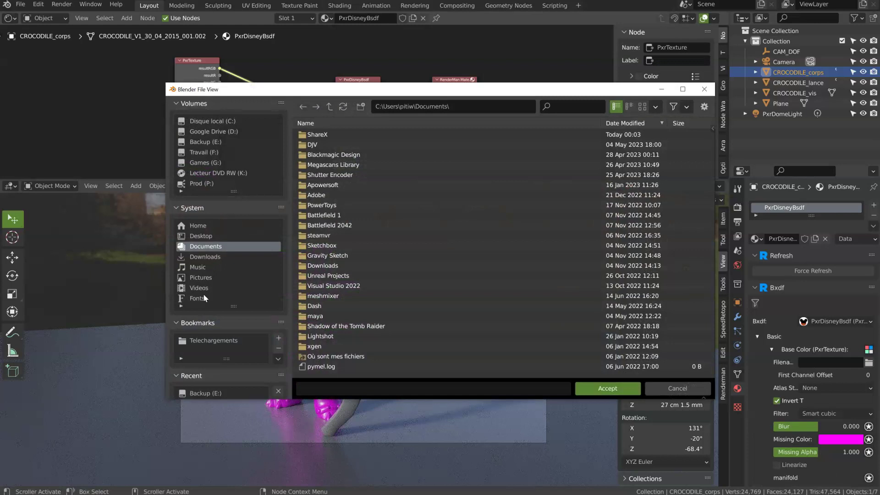
pyautogui.click(197, 394)
pyautogui.scroll(-5, 215, 296)
pyautogui.click(201, 310)
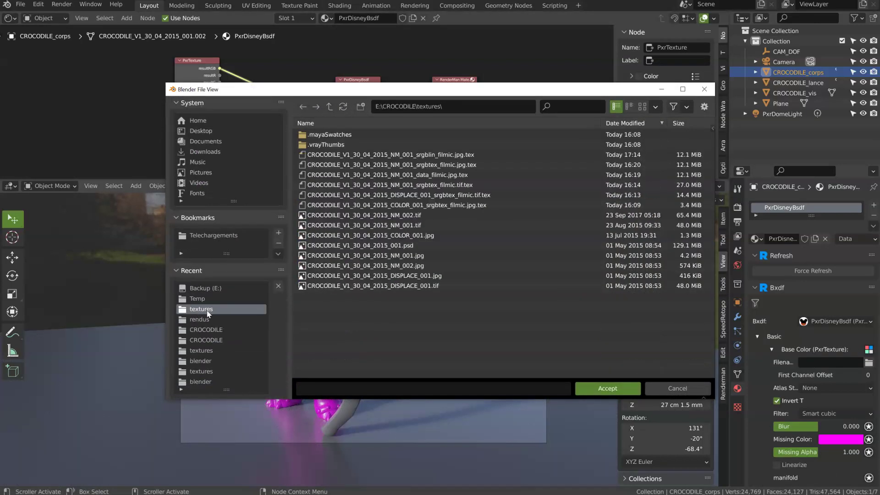
pyautogui.click(642, 106)
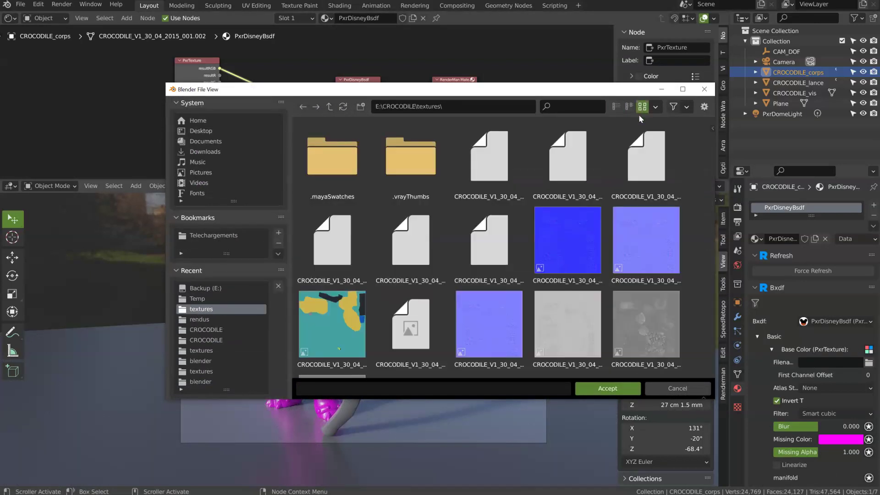
pyautogui.doubleClick(345, 324)
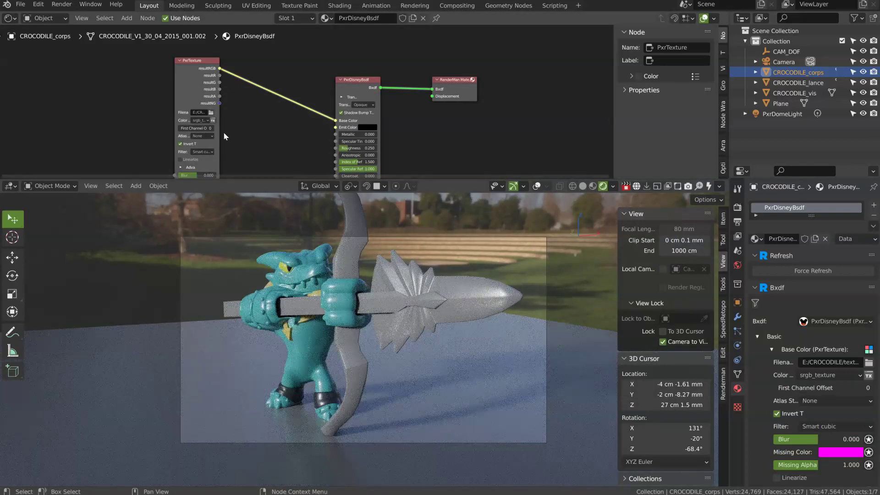
# Step: Add a PxrNormalMap node and load the crocodile's blue normal map image into it
pyautogui.moveTo(266, 131); pyautogui.dragTo(241, 2, button='middle')
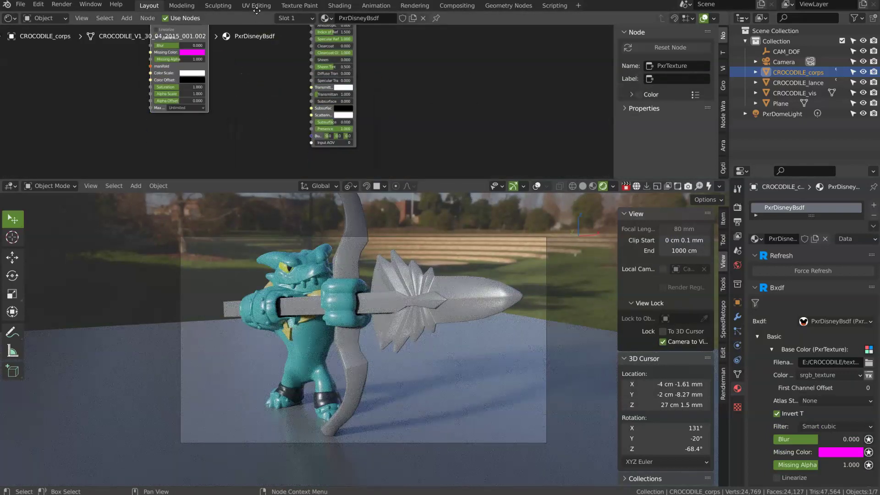
pyautogui.hotkey('shift', 'a')
pyautogui.moveTo(241, 143)
pyautogui.moveTo(308, 159)
pyautogui.moveTo(385, 166)
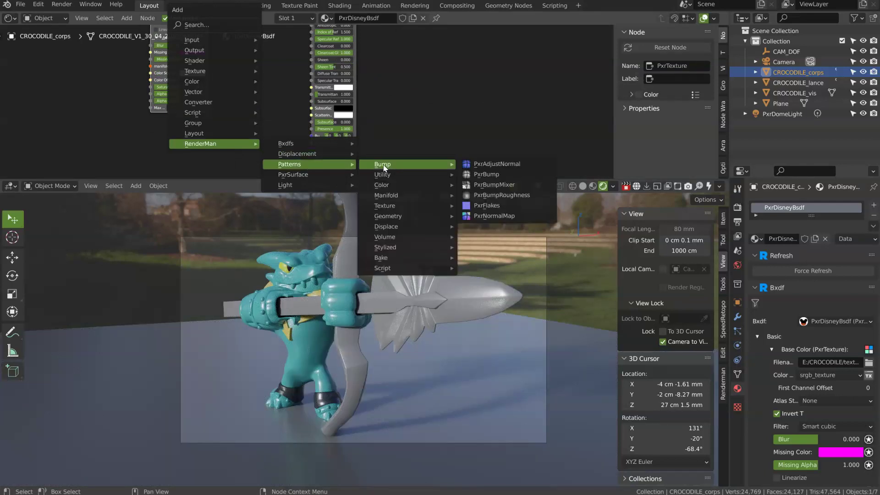
pyautogui.click(490, 220)
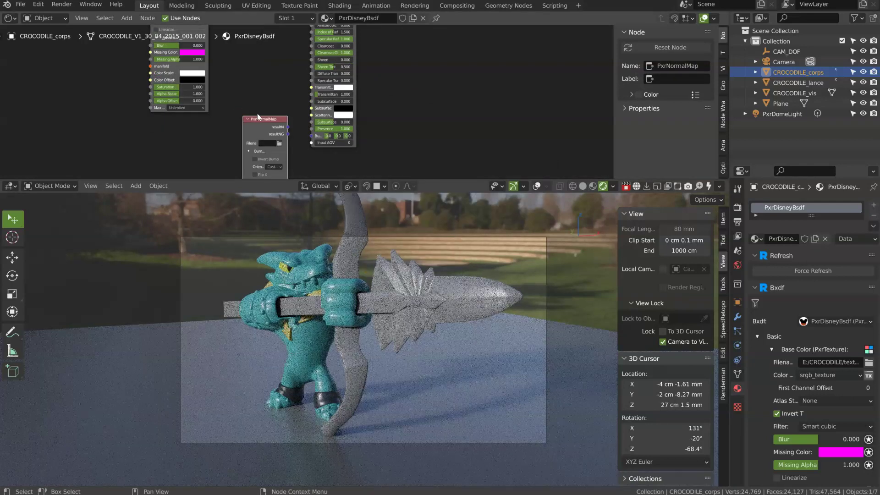
pyautogui.click(208, 147)
pyautogui.click(214, 148)
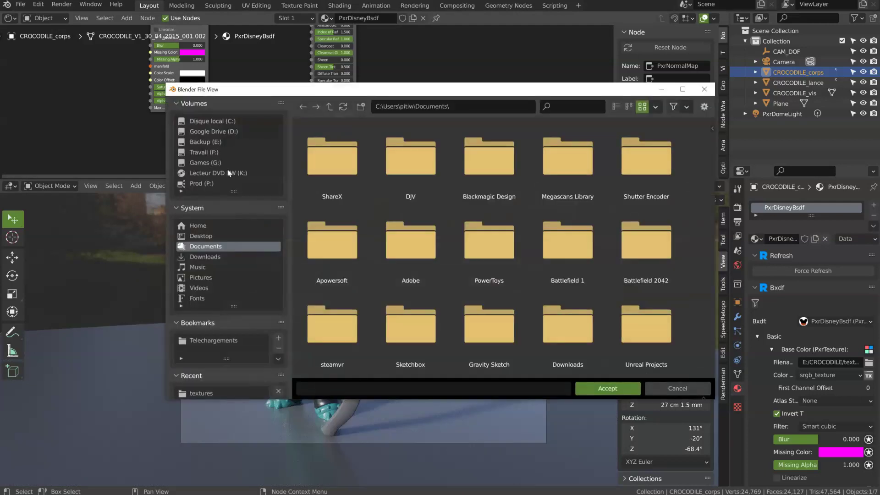
pyautogui.click(199, 393)
pyautogui.click(498, 326)
pyautogui.doubleClick(497, 326)
# Step: Connect the PxrNormalMap resultN to the body shader's Bump Normal
pyautogui.moveTo(225, 139); pyautogui.dragTo(241, 87, button='middle')
pyautogui.scroll(3, 241, 87)
pyautogui.moveTo(197, 88); pyautogui.dragTo(320, 105)
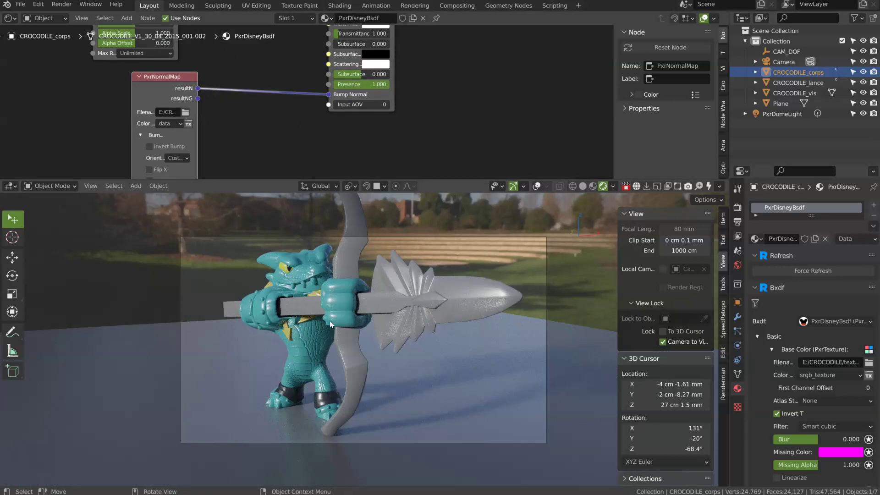
pyautogui.moveTo(329, 320); pyautogui.dragTo(290, 286, button='middle')
pyautogui.moveTo(268, 331); pyautogui.dragTo(358, 335, button='middle')
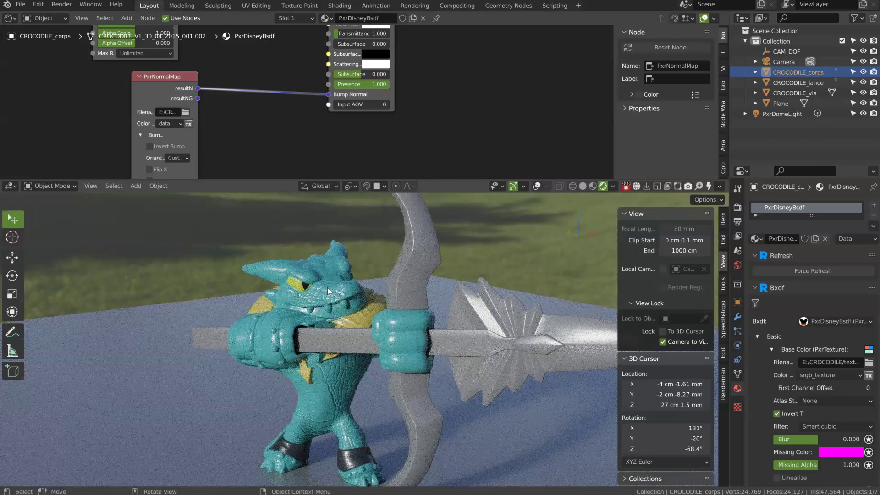
# Step: Turn on Flip X for the normal map and return to camera view
pyautogui.moveTo(153, 142); pyautogui.dragTo(172, 95, button='middle')
pyautogui.click(168, 123)
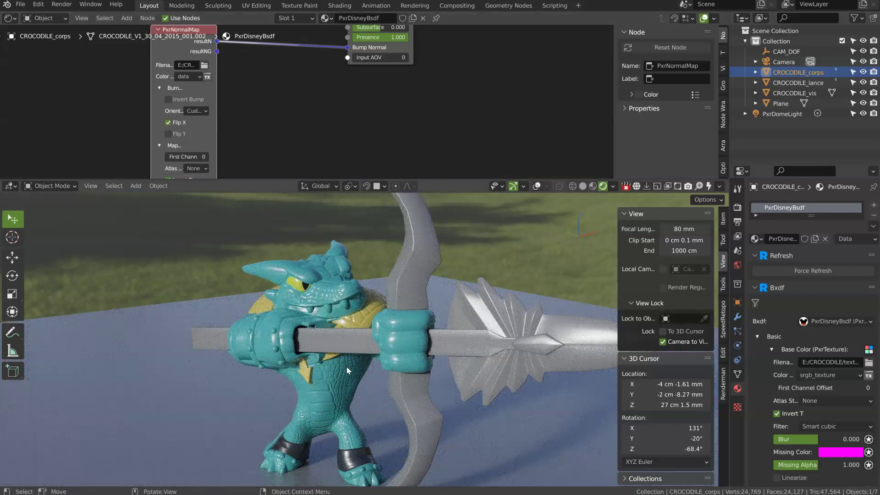
pyautogui.press('KP_0')
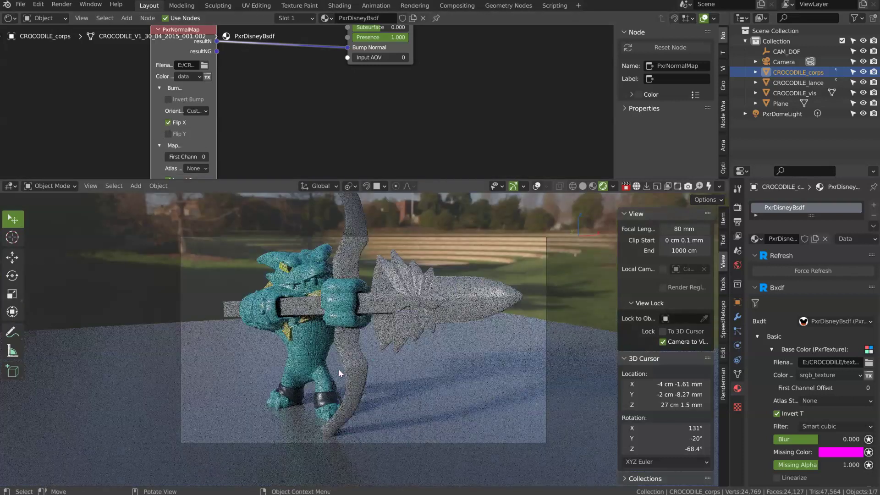
# Step: Set the lance's Diffuse Transmission to 2.0 and Specular Transmission to 1.0
pyautogui.click(421, 297)
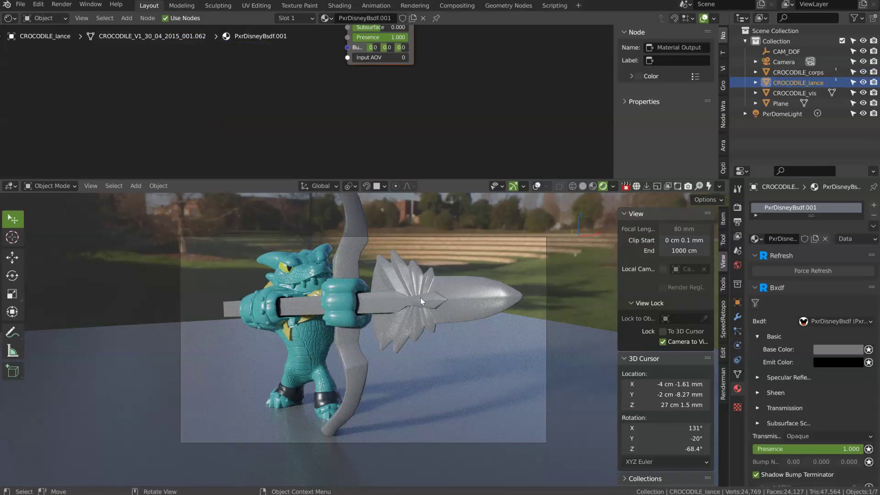
pyautogui.keyDown('ctrl'); pyautogui.scroll(6, 369, 87); pyautogui.keyUp('ctrl')
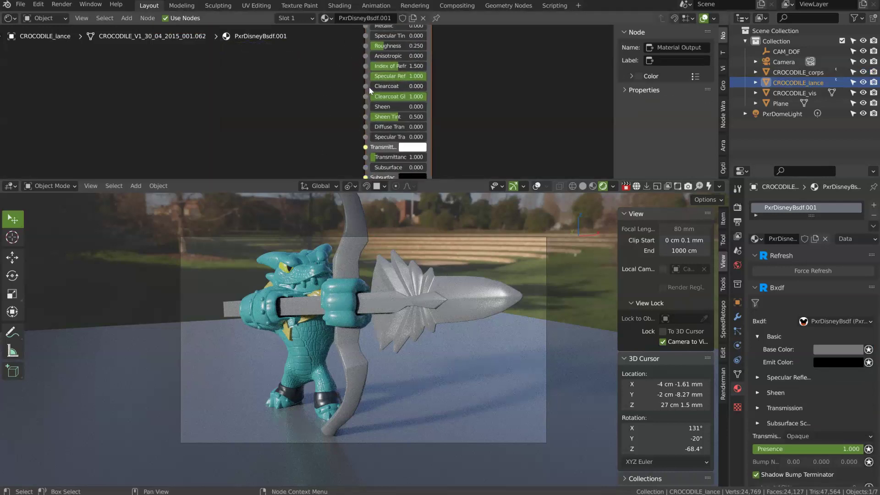
pyautogui.moveTo(365, 71); pyautogui.dragTo(314, 71)
pyautogui.moveTo(314, 71); pyautogui.dragTo(256, 89, button='middle')
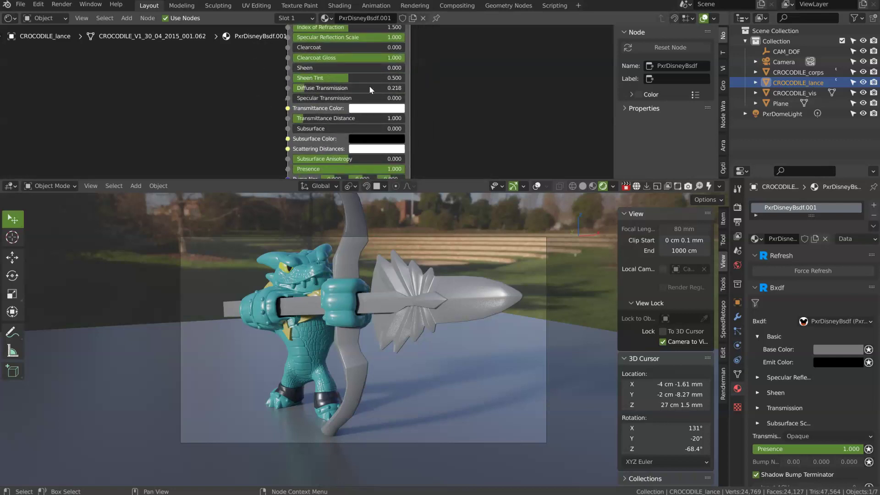
pyautogui.moveTo(372, 89); pyautogui.dragTo(471, 92)
pyautogui.moveTo(367, 98); pyautogui.dragTo(466, 100)
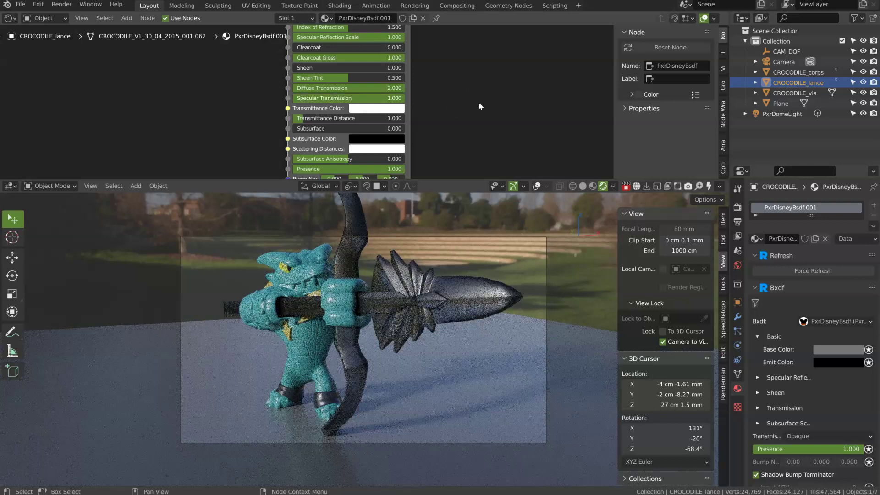
# Step: Make Transmittance Color light blue and copy it into Base Color
pyautogui.hscroll(-1, 433, 89)
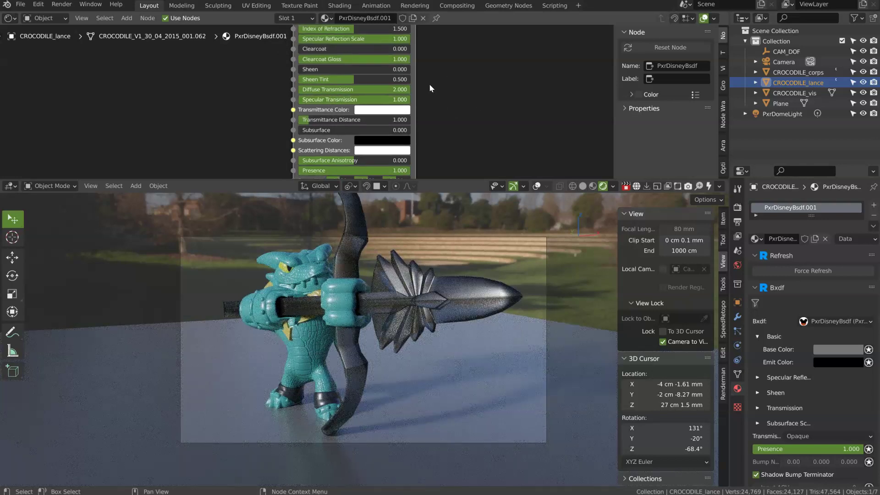
pyautogui.click(376, 111)
pyautogui.moveTo(396, 147); pyautogui.dragTo(402, 129)
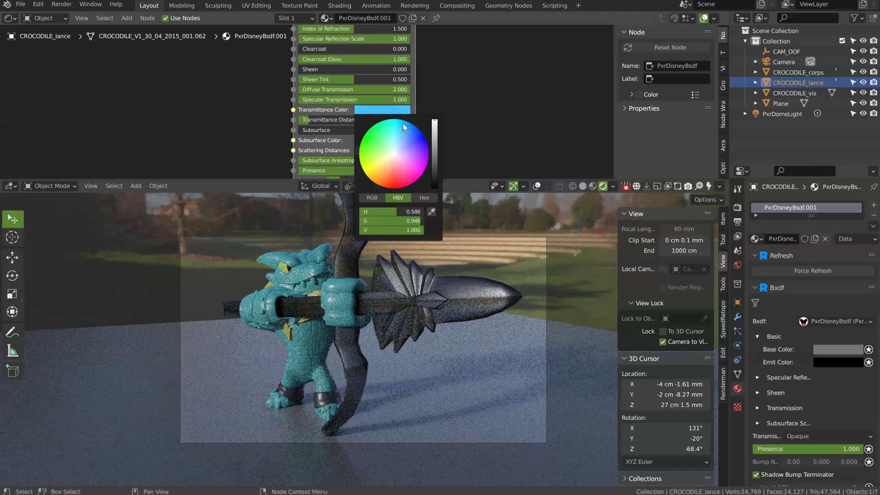
pyautogui.moveTo(387, 101); pyautogui.dragTo(378, 188, button='middle')
pyautogui.hotkey('ctrl', 'c')
pyautogui.hotkey('ctrl', 'v')
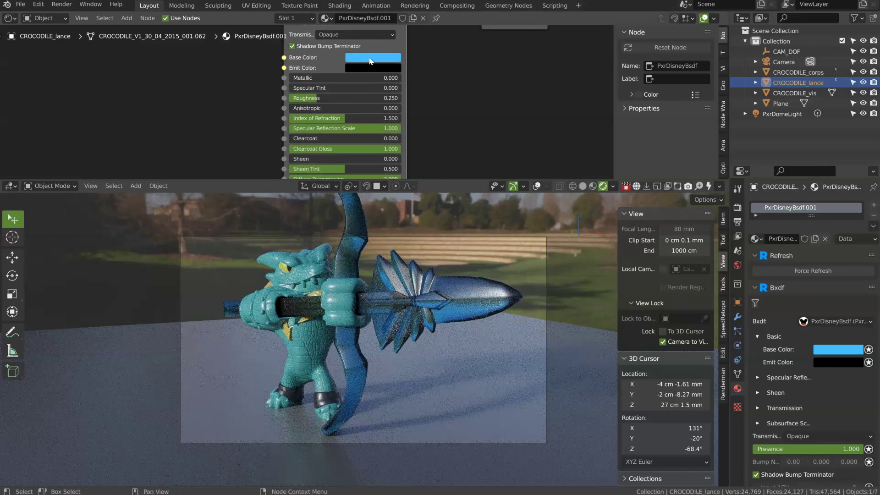
# Step: Lower the lance's Roughness to 0.148 and stop the live viewport render
pyautogui.moveTo(366, 63); pyautogui.dragTo(382, 16, button='middle')
pyautogui.moveTo(333, 47); pyautogui.dragTo(312, 51)
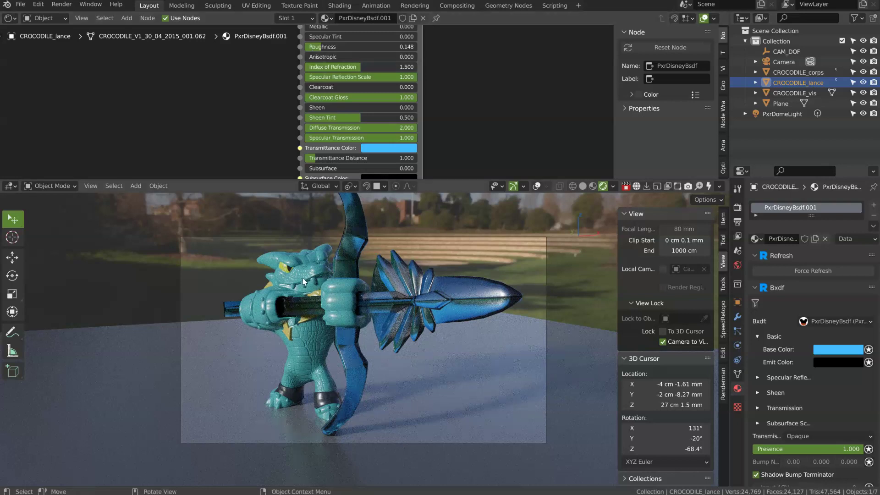
pyautogui.click(626, 187)
# Step: Set Subdivision Scheme to Catmull-Clark for CROCODILE_corps and CROCODILE_lance
pyautogui.click(290, 277)
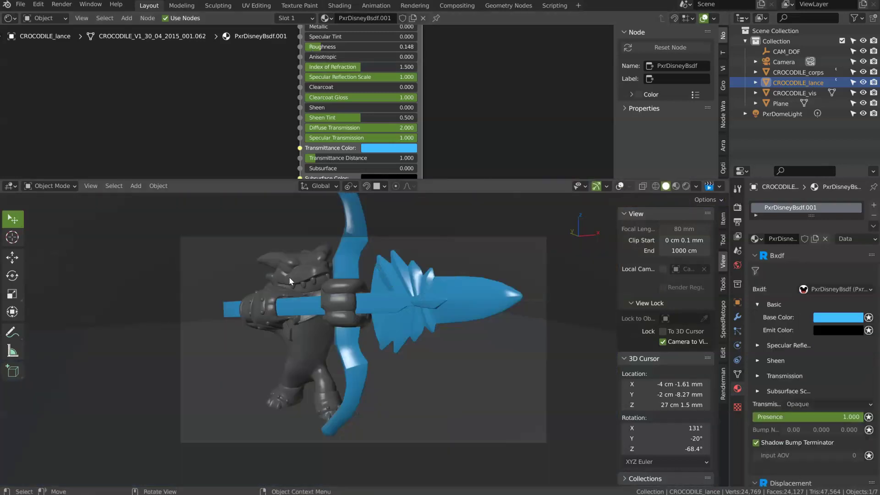
pyautogui.click(738, 375)
pyautogui.scroll(-8, 795, 385)
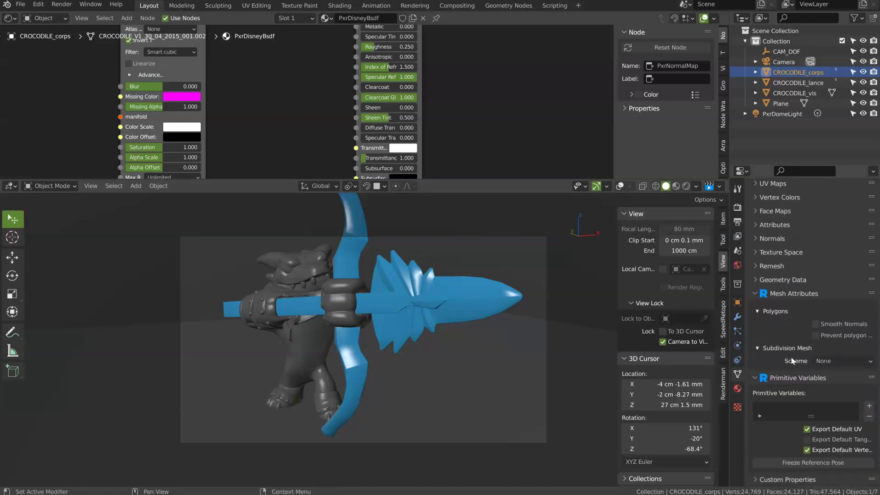
pyautogui.click(830, 361)
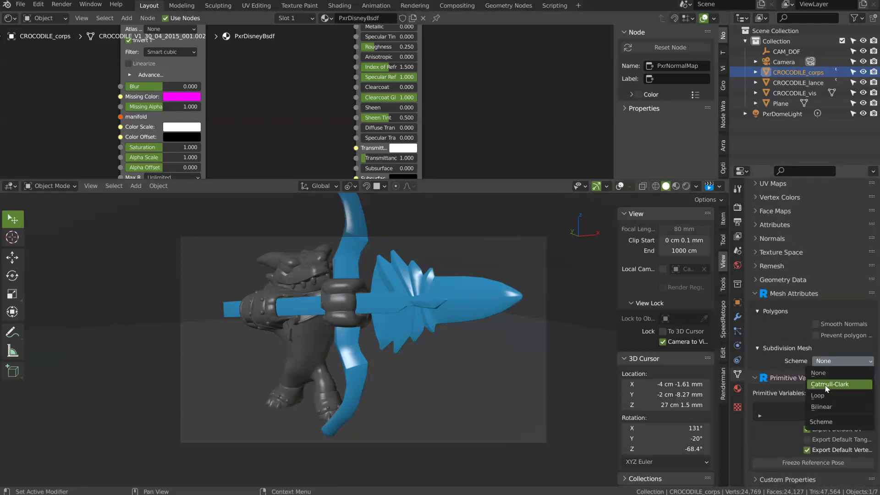
pyautogui.click(828, 385)
pyautogui.click(425, 316)
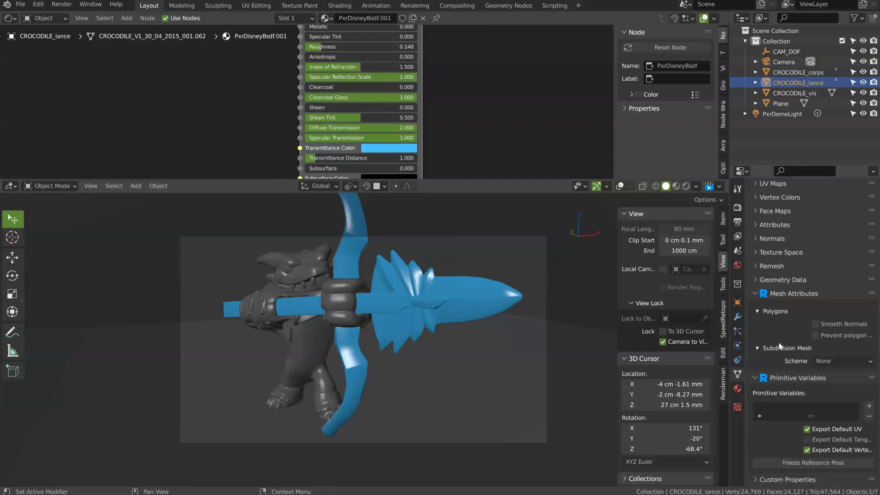
pyautogui.click(834, 361)
pyautogui.click(835, 386)
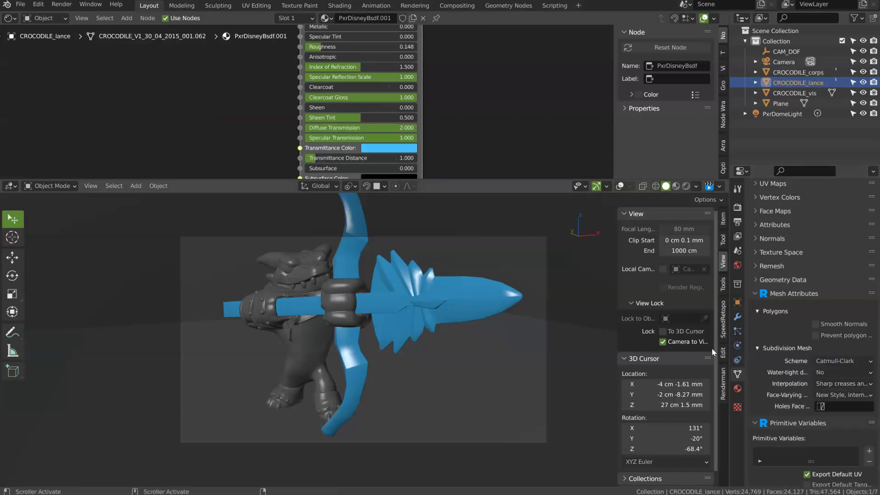
# Step: Start a RenderMan IPR render in the viewport
pyautogui.click(287, 361)
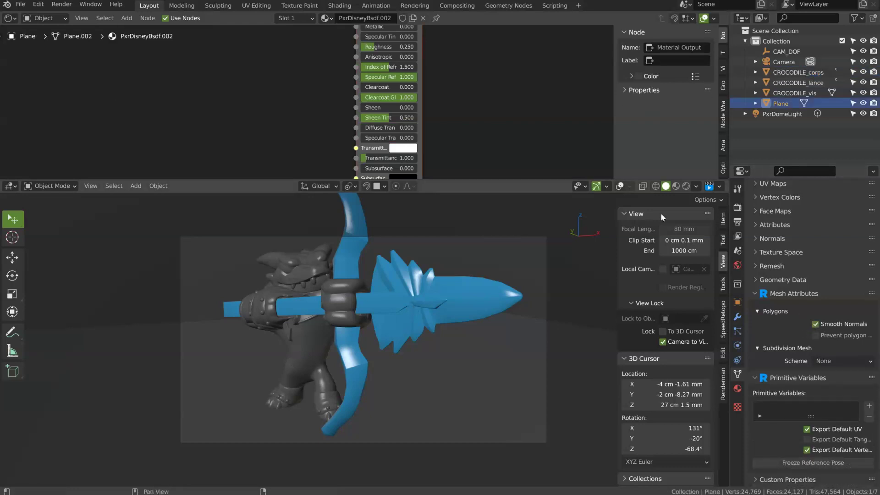
pyautogui.click(717, 187)
pyautogui.click(709, 187)
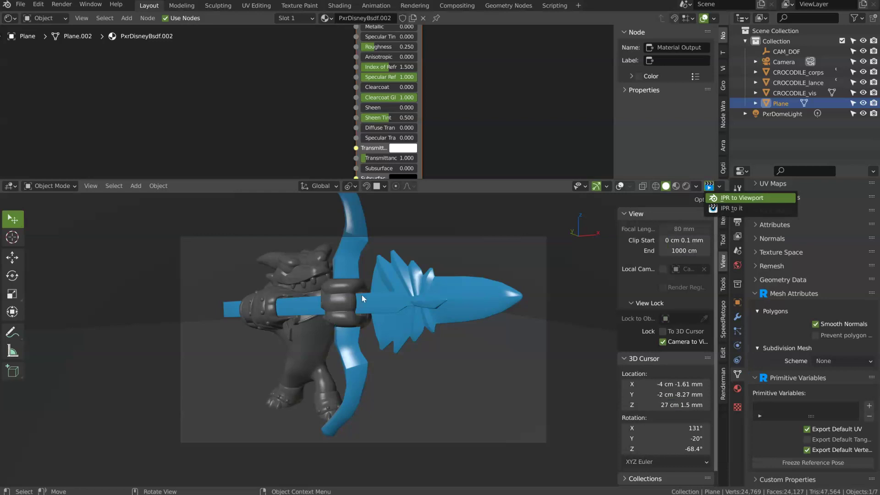
pyautogui.press('Return')
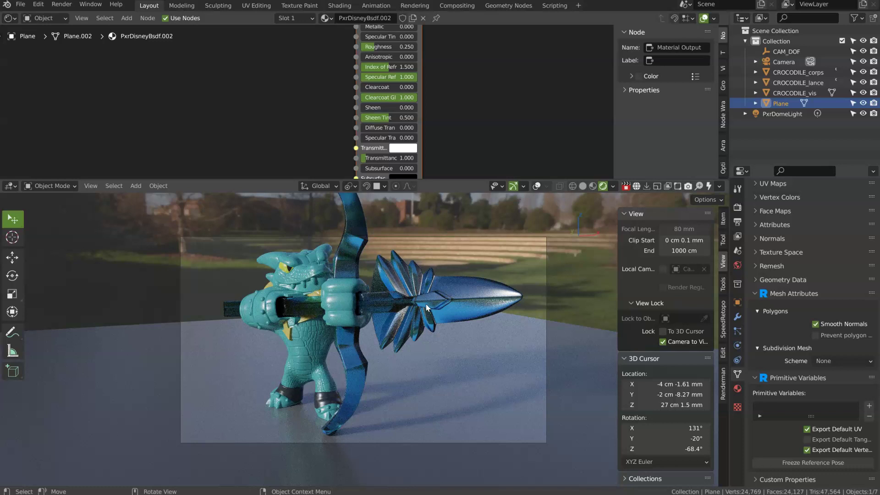
# Step: Enable the camera's RenderMan Depth of Field with CAM_DOF as the Focus Object
pyautogui.click(786, 61)
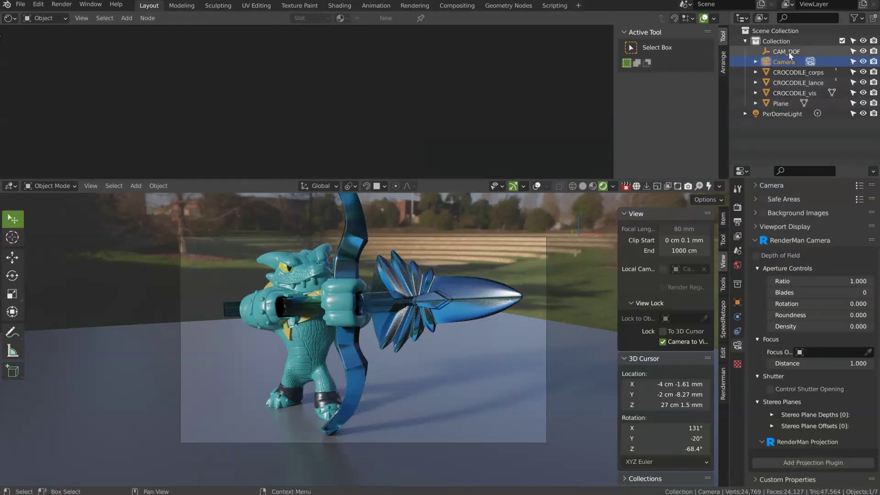
pyautogui.scroll(1, 779, 399)
pyautogui.click(755, 257)
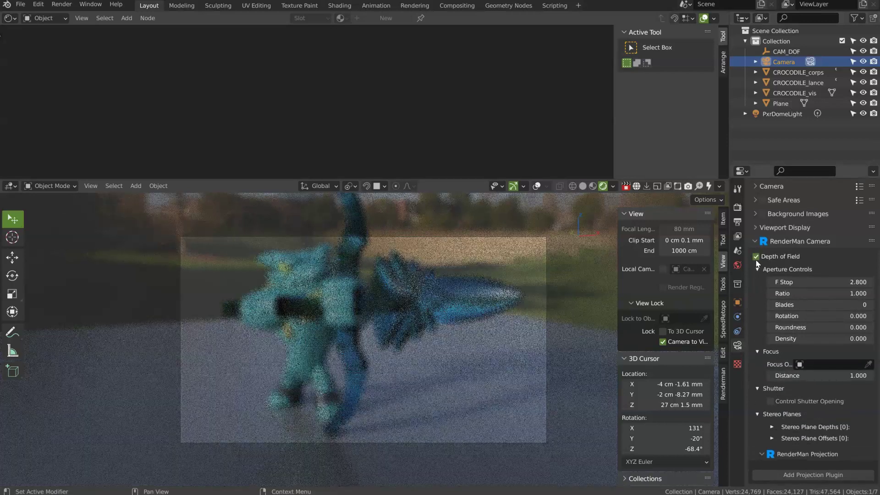
pyautogui.click(800, 364)
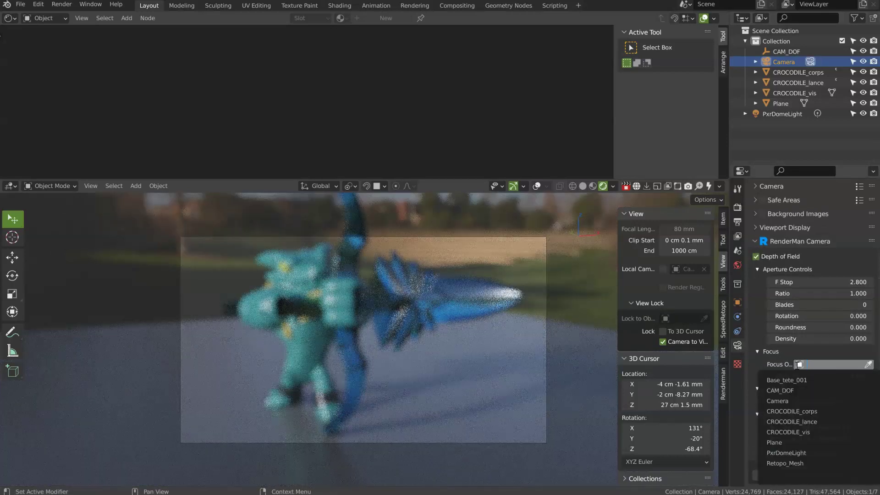
pyautogui.click(780, 390)
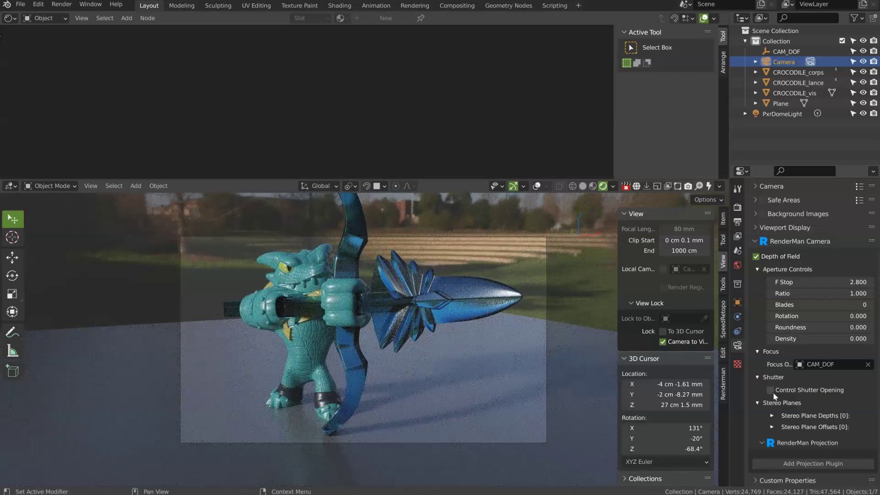
# Step: Set the camera's F Stop to 0.02
pyautogui.click(848, 281)
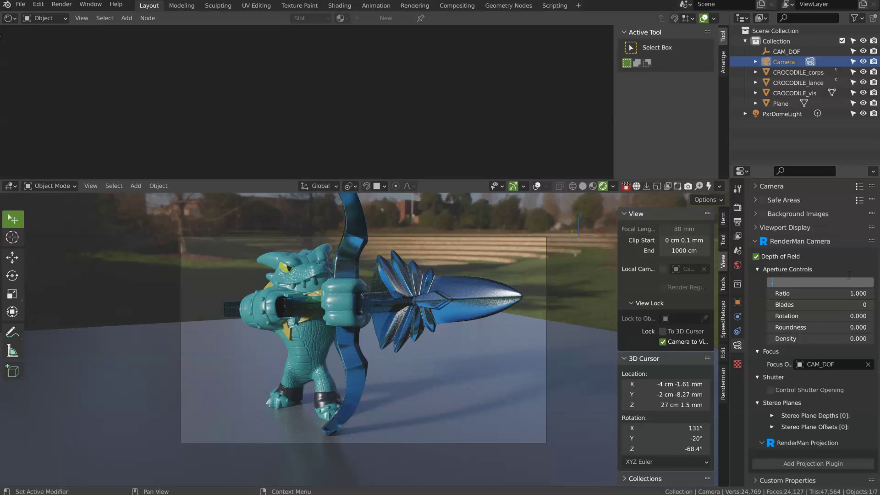
pyautogui.write('.2')
pyautogui.press('Return')
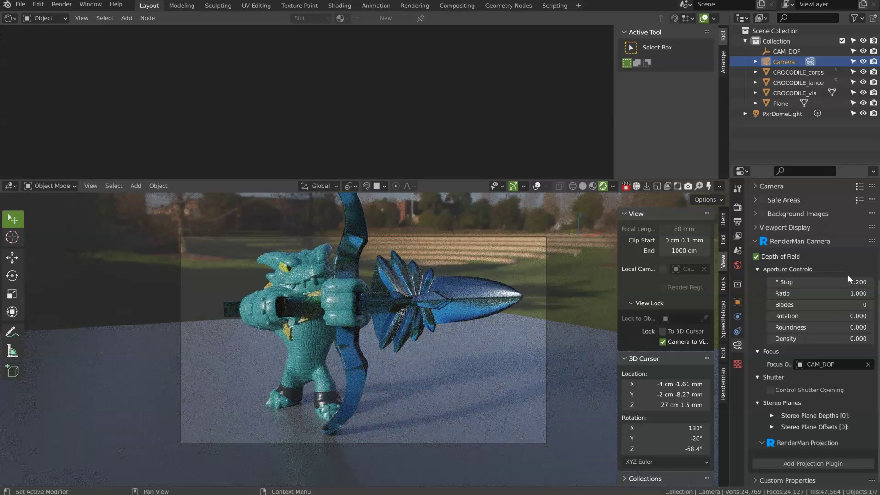
pyautogui.click(812, 284)
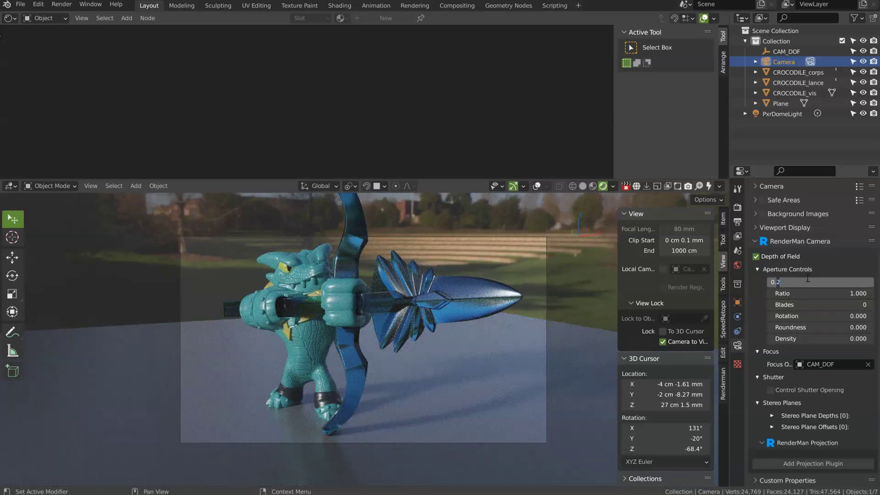
pyautogui.write('0.02')
pyautogui.press('Return')
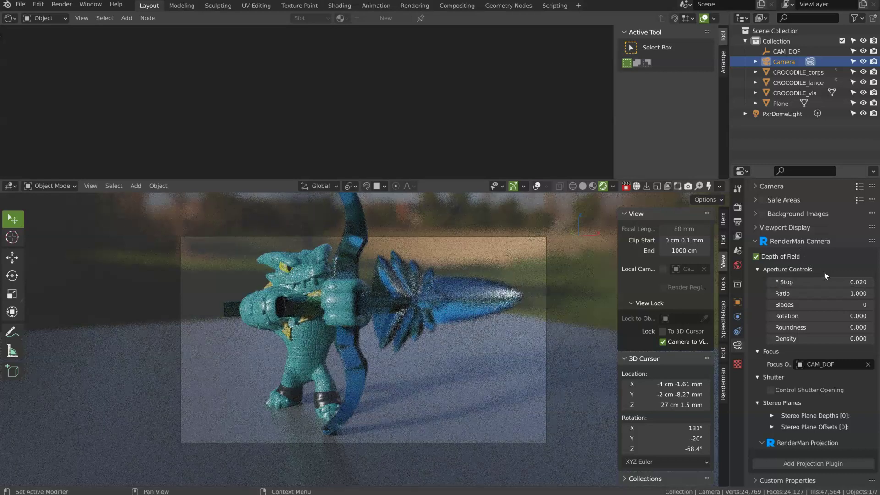
# Step: Raise the lance's Transmittance Distance to 6.286, then stop the RenderMan live preview
pyautogui.click(458, 300)
pyautogui.moveTo(379, 143); pyautogui.dragTo(375, 115, button='middle')
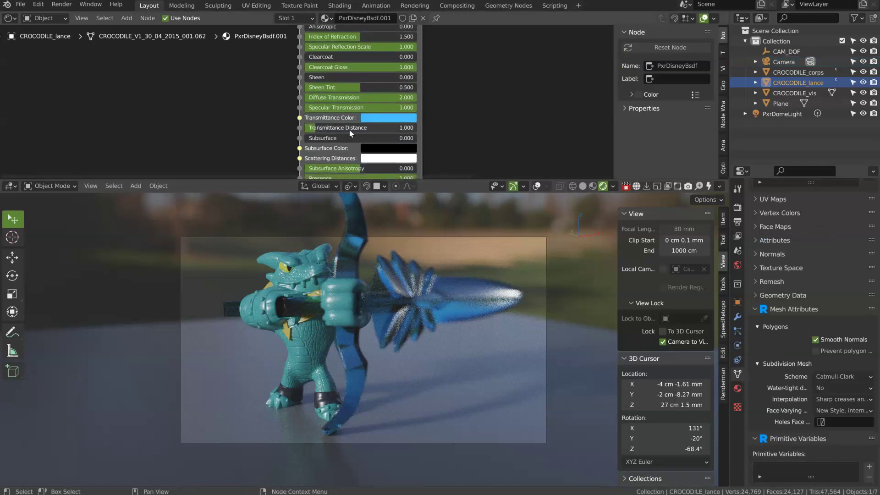
pyautogui.moveTo(317, 130); pyautogui.dragTo(366, 134)
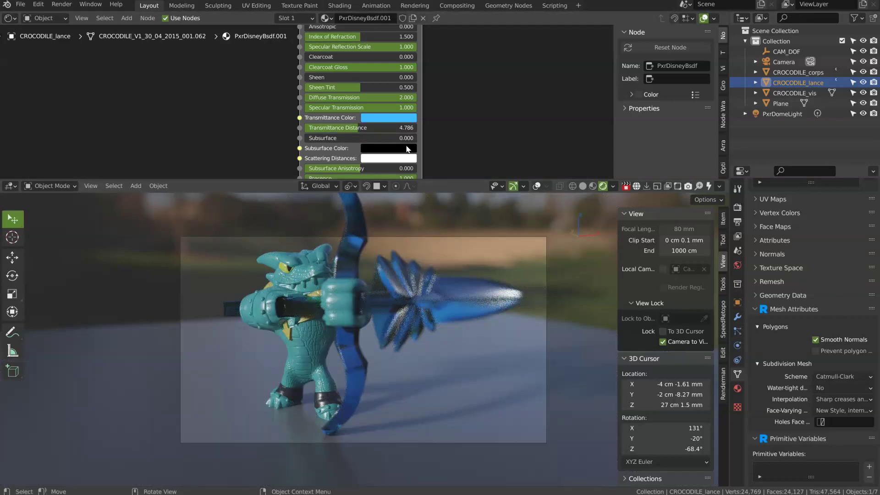
pyautogui.moveTo(362, 130); pyautogui.dragTo(262, 131)
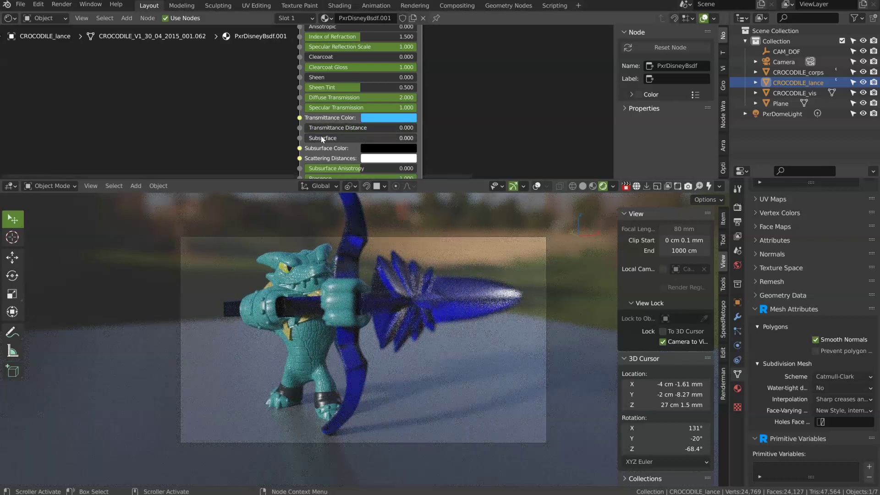
pyautogui.moveTo(317, 130); pyautogui.dragTo(396, 135)
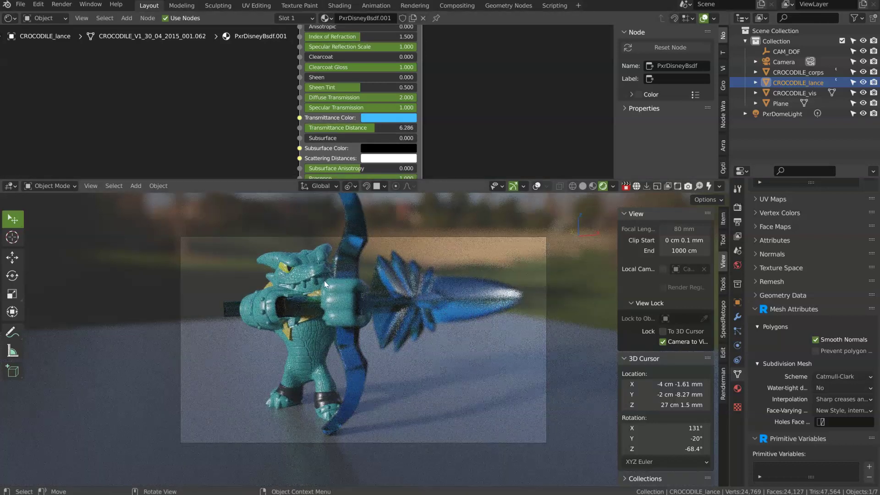
pyautogui.click(627, 186)
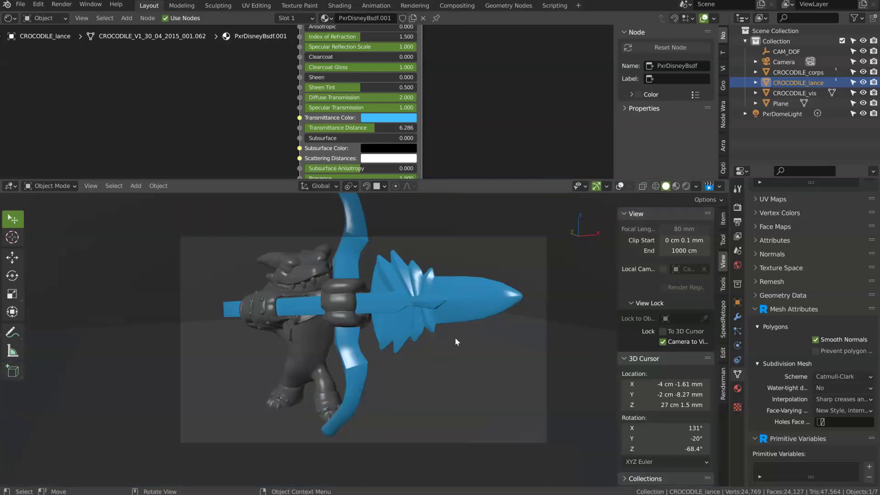
# Step: Switch the viewport's solid shading to MatCap lighting
pyautogui.click(719, 185)
pyautogui.click(696, 186)
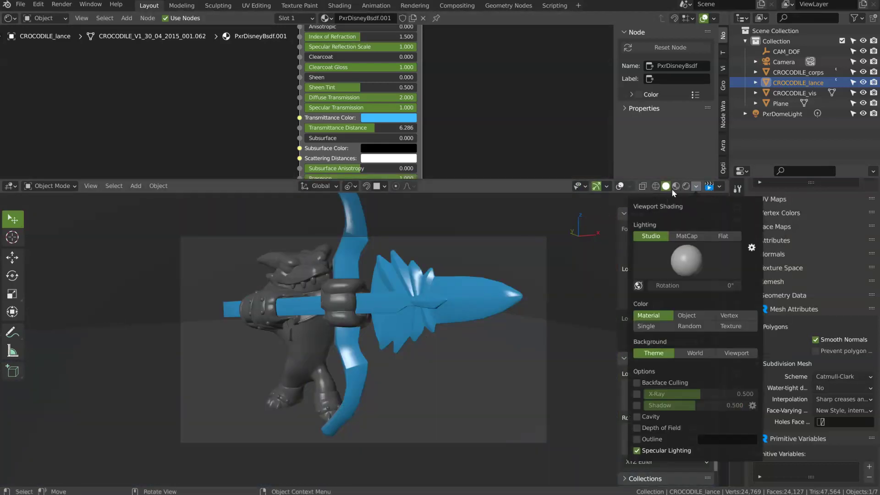
pyautogui.click(687, 236)
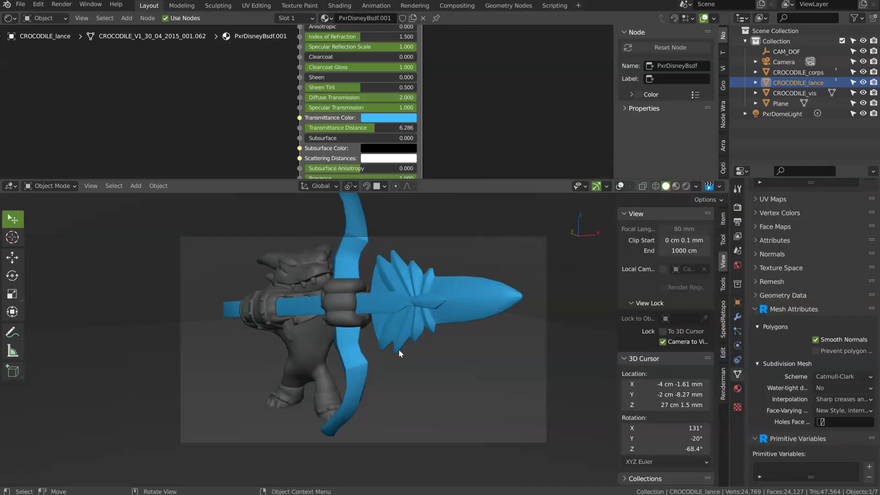
pyautogui.moveTo(415, 365); pyautogui.dragTo(416, 356, button='middle')
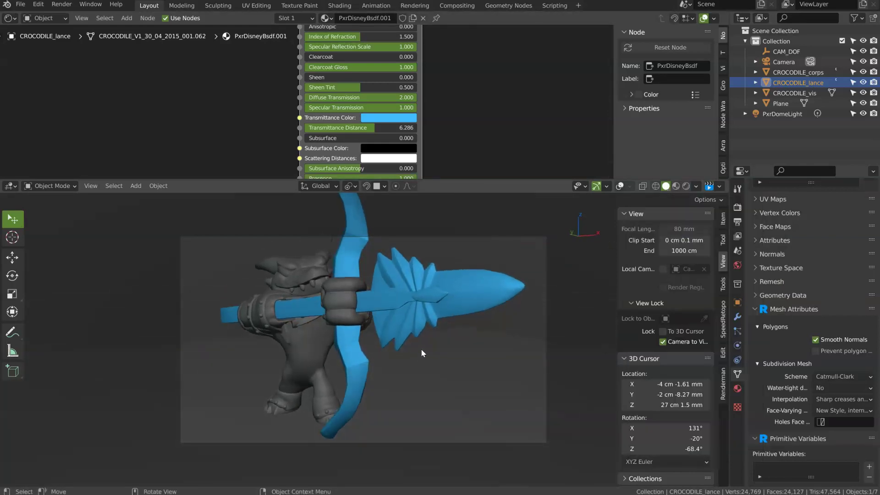
pyautogui.scroll(-10, 347, 286)
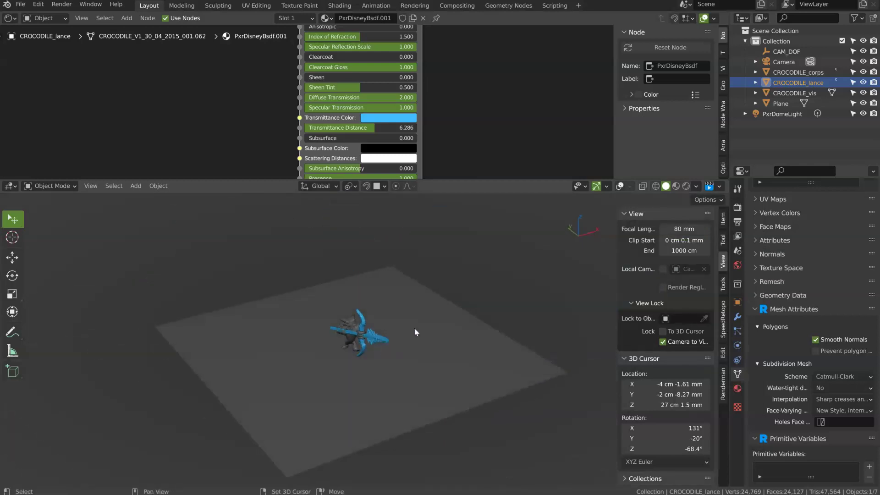
# Step: In Edit Mode, extrude one edge of the ground plane upward along Z into a wall
pyautogui.click(399, 307)
pyautogui.hotkey('ctrl', 'Tab')
pyautogui.click(468, 254)
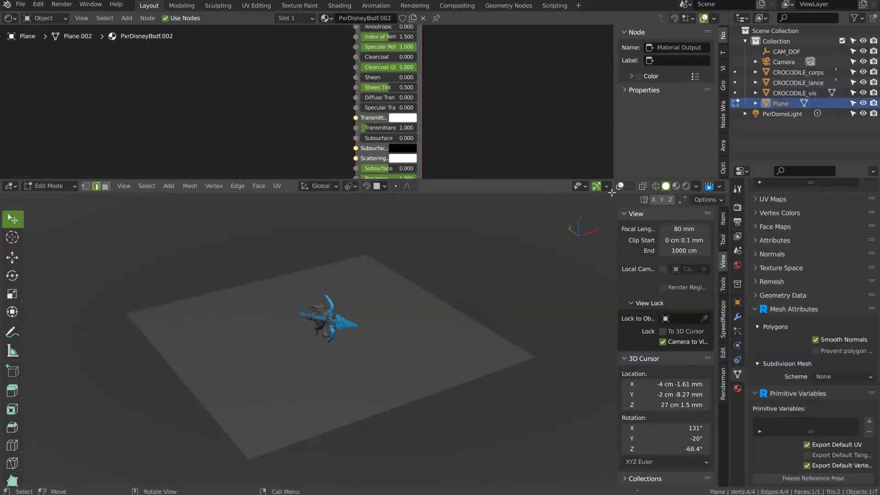
pyautogui.scroll(10, 432, 299)
pyautogui.click(351, 325)
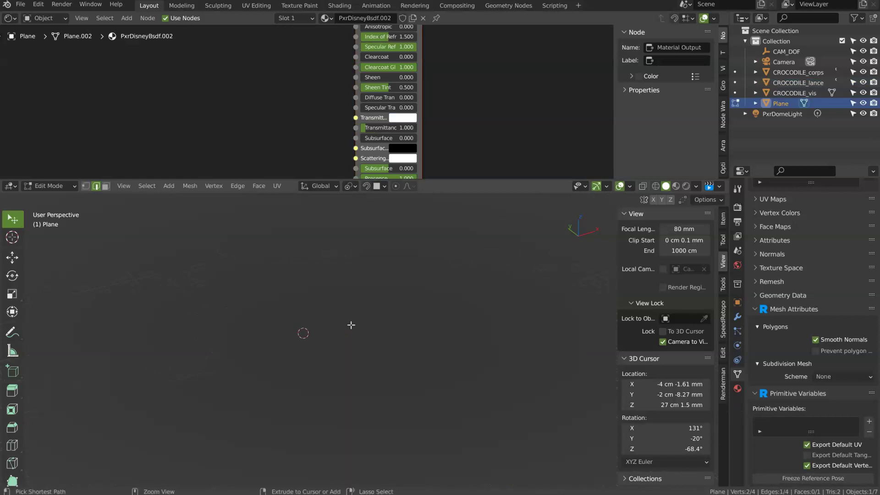
pyautogui.scroll(-5, 351, 325)
pyautogui.moveTo(356, 320); pyautogui.dragTo(362, 293, button='middle')
pyautogui.press('e')
pyautogui.press('z')
pyautogui.click(381, 200)
# Step: Bevel the wall's bottom edge with Speedflow to width 55, 13 segments
pyautogui.click(362, 313)
pyautogui.hotkey('alt', 'q')
pyautogui.click(455, 295)
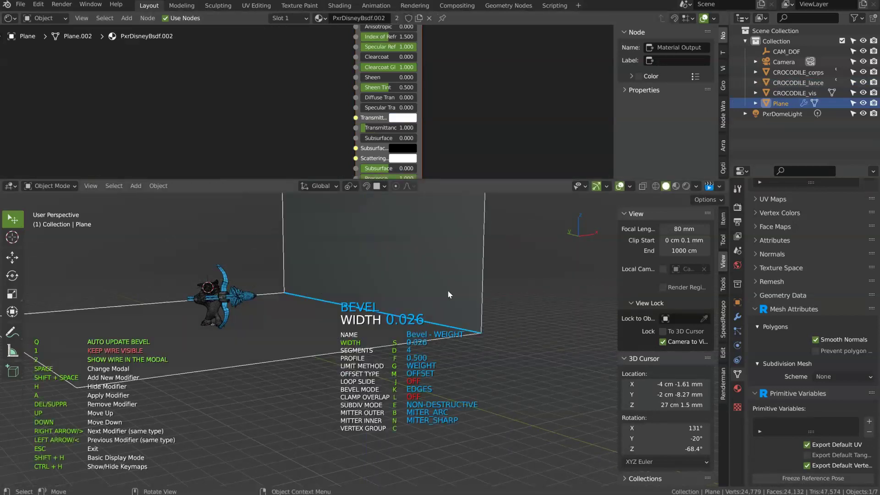
pyautogui.press('s')
pyautogui.press('Return')
pyautogui.scroll(9, 562, 276)
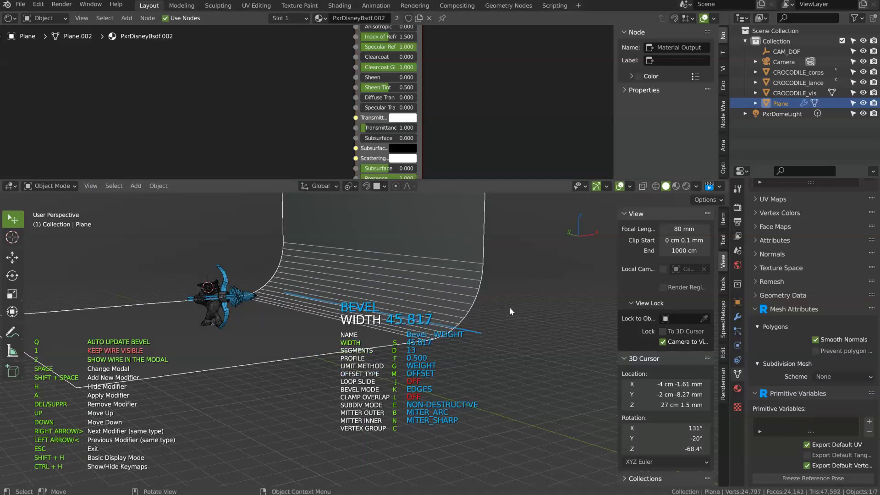
pyautogui.write('s50')
pyautogui.press('Return')
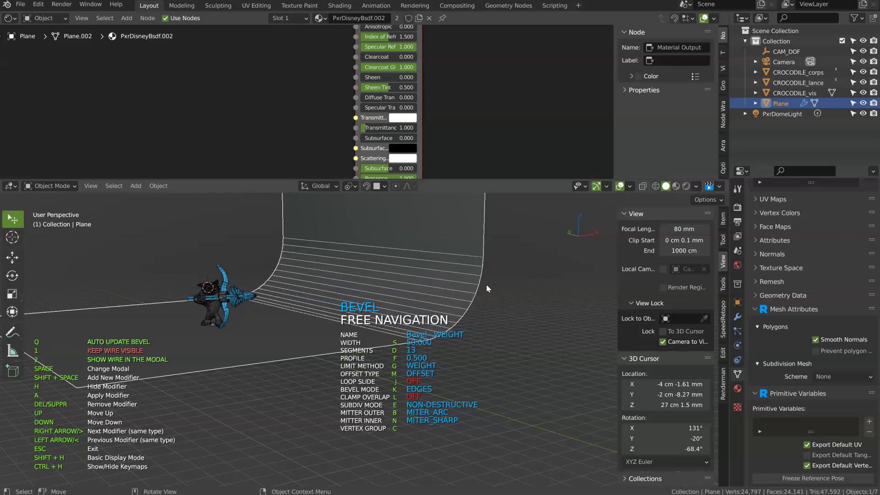
pyautogui.write('s55')
pyautogui.press('Return')
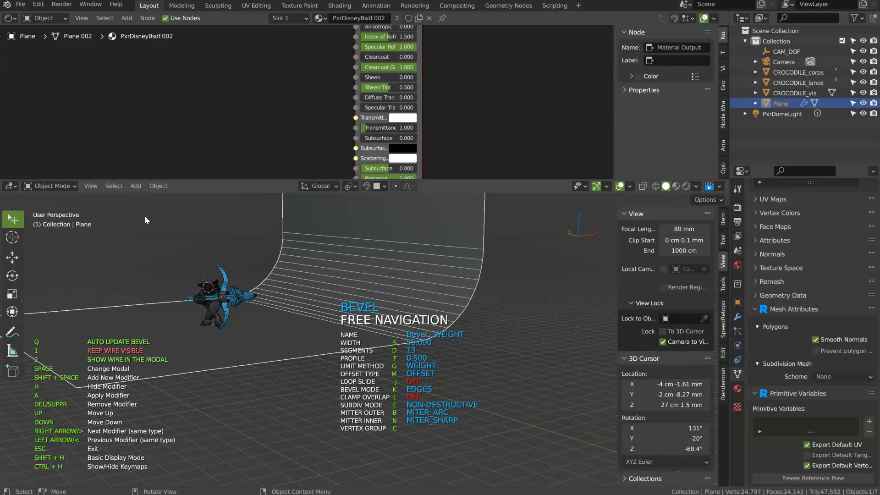
pyautogui.press('Escape')
# Step: Rotate the curved backdrop plane while viewing through the scene camera
pyautogui.moveTo(275, 321); pyautogui.dragTo(341, 241, button='middle')
pyautogui.press('KP_0')
pyautogui.press('r')
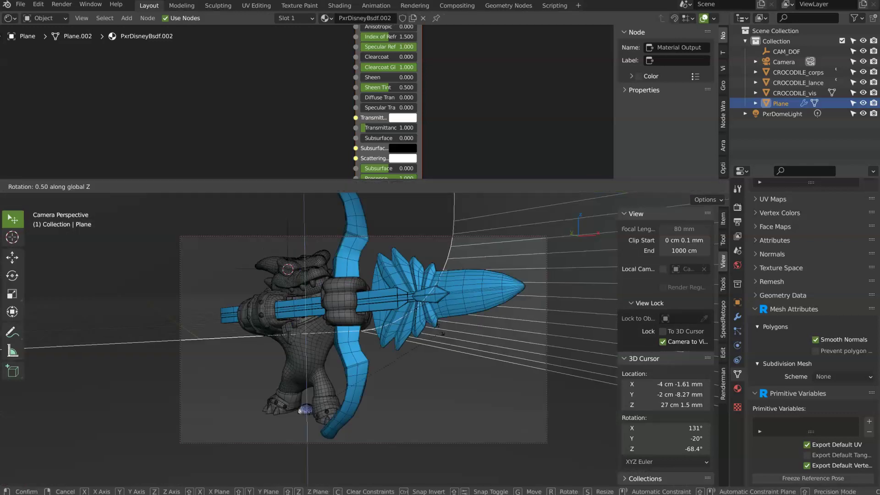
pyautogui.click(358, 287)
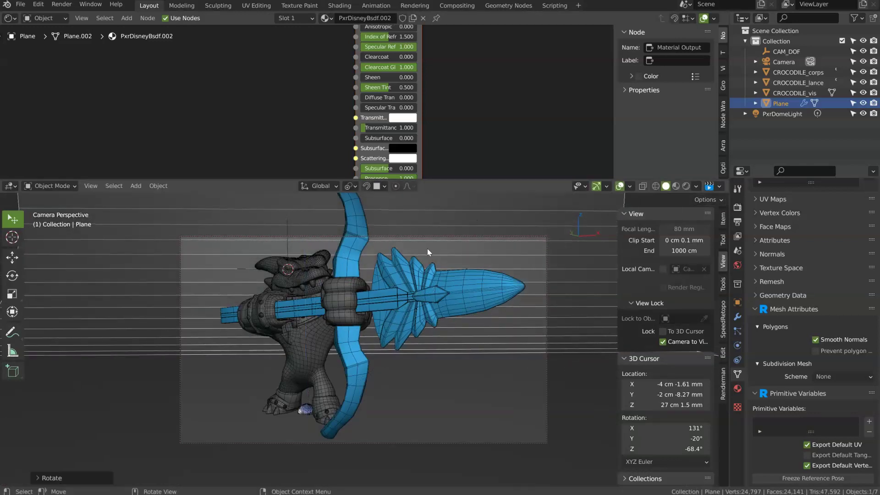
pyautogui.rightClick(519, 289)
pyautogui.press('Escape')
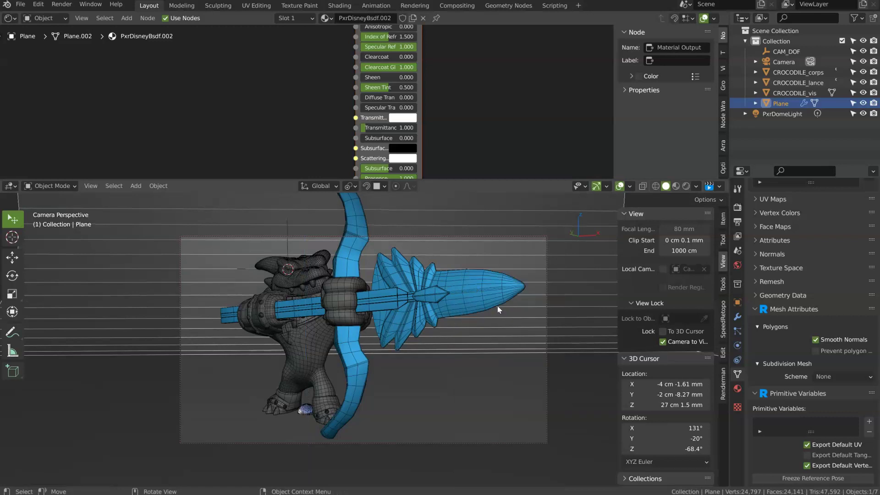
pyautogui.click(710, 186)
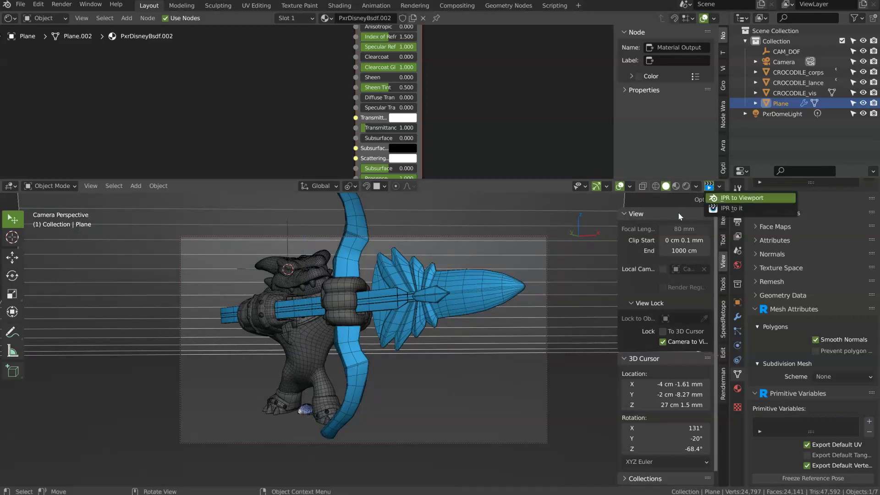
# Step: Start IPR to Viewport and turn off the viewport overlays
pyautogui.press('Return')
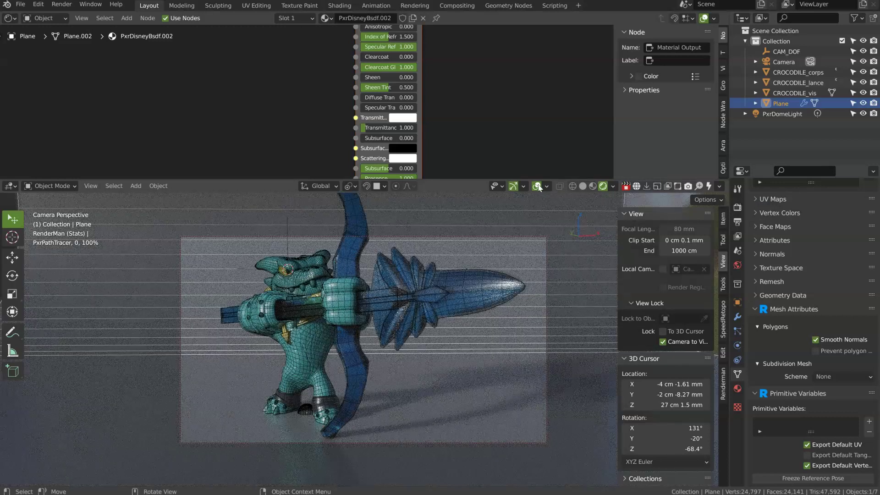
pyautogui.click(537, 186)
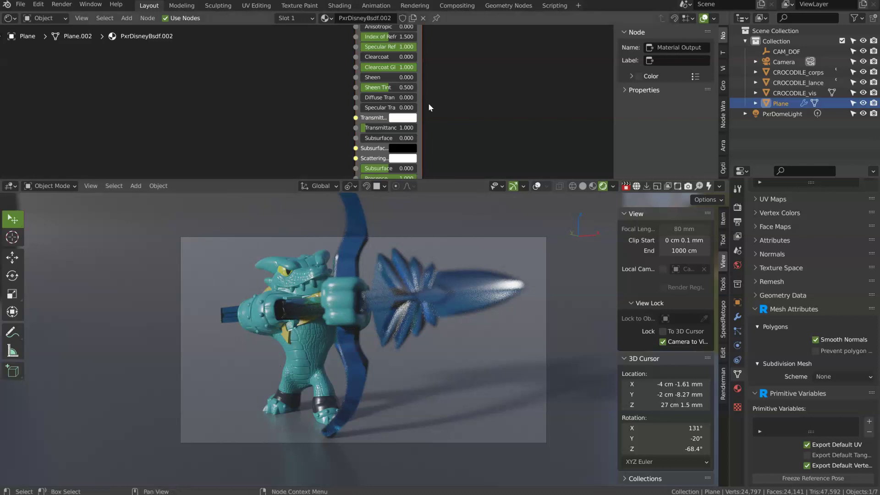
# Step: Shift the lance's Transmittance Color and Base Color to a lighter cyan
pyautogui.click(461, 281)
pyautogui.click(390, 118)
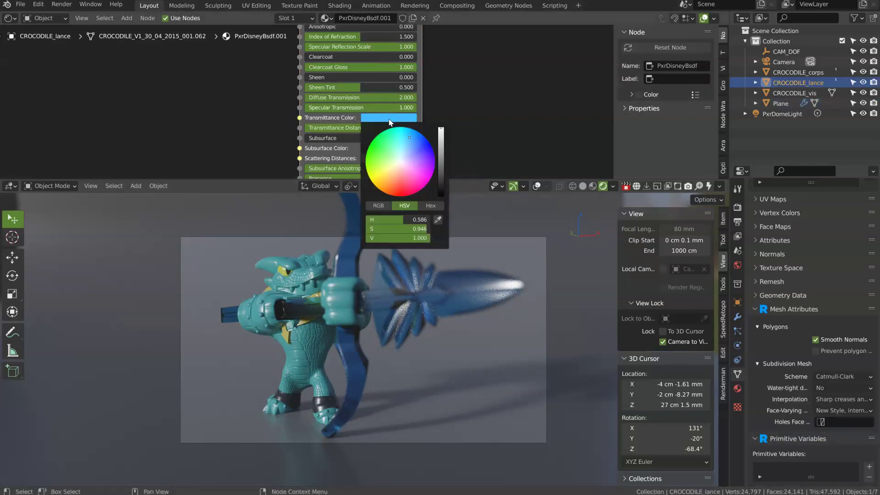
pyautogui.click(406, 136)
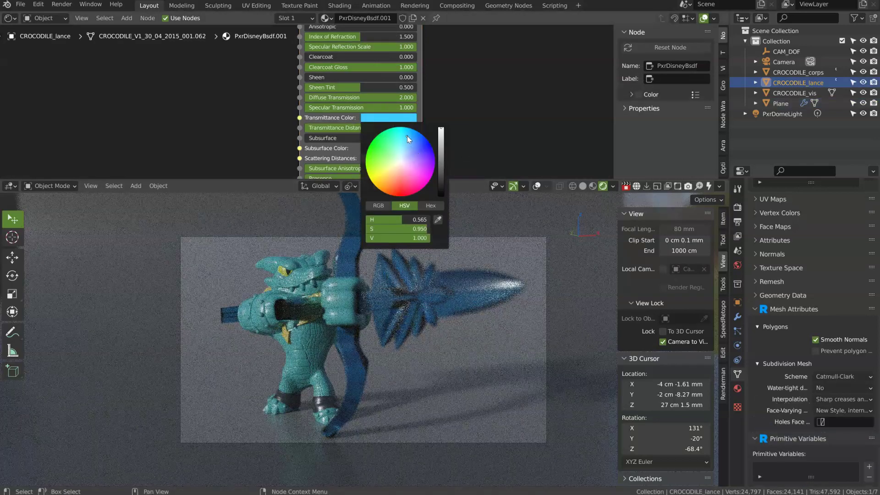
pyautogui.moveTo(456, 59); pyautogui.dragTo(447, 139, button='middle')
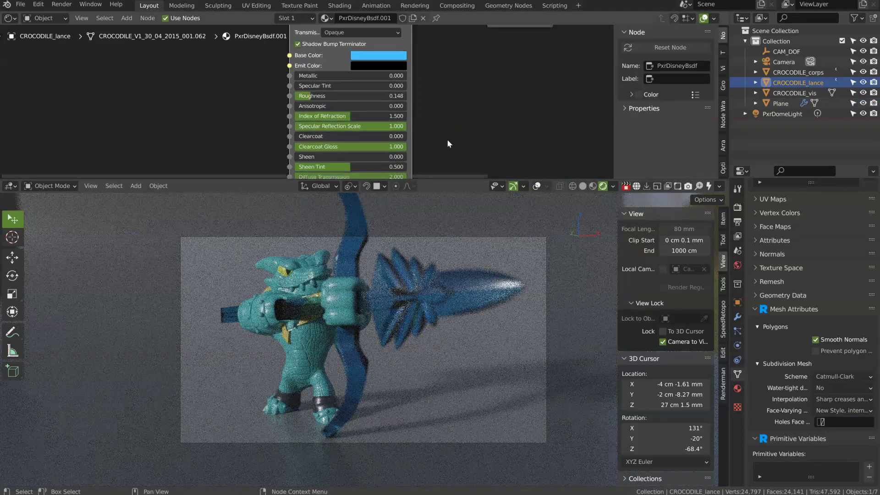
pyautogui.click(392, 55)
pyautogui.click(396, 73)
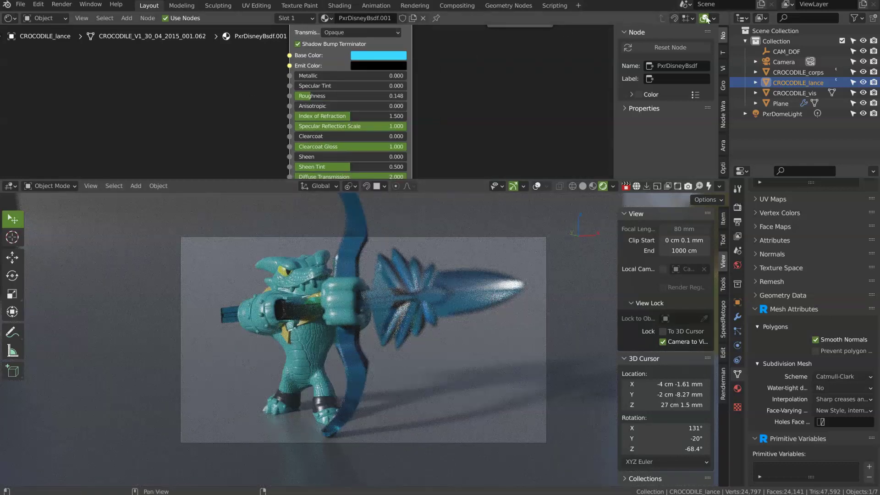
# Step: Split the node editor area and make the new part a 3D Viewport
pyautogui.moveTo(724, 14); pyautogui.dragTo(419, 17)
pyautogui.click(431, 18)
pyautogui.click(445, 46)
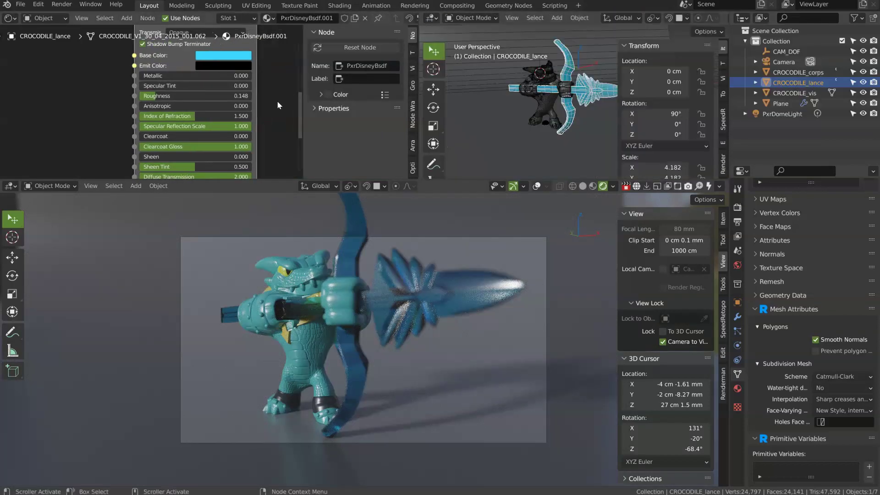
# Step: Hide the side panels and add a RenderMan PxrRectLight to the scene
pyautogui.press('n')
pyautogui.press('n')
pyautogui.press('t')
pyautogui.moveTo(549, 100); pyautogui.dragTo(589, 95, button='middle')
pyautogui.scroll(-3, 573, 100)
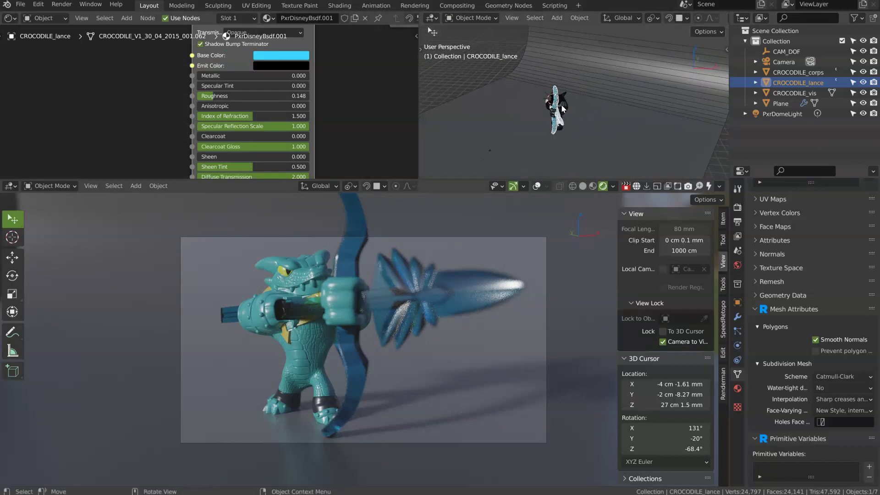
pyautogui.hotkey('shift', 'a')
pyautogui.moveTo(558, 109)
pyautogui.moveTo(610, 108)
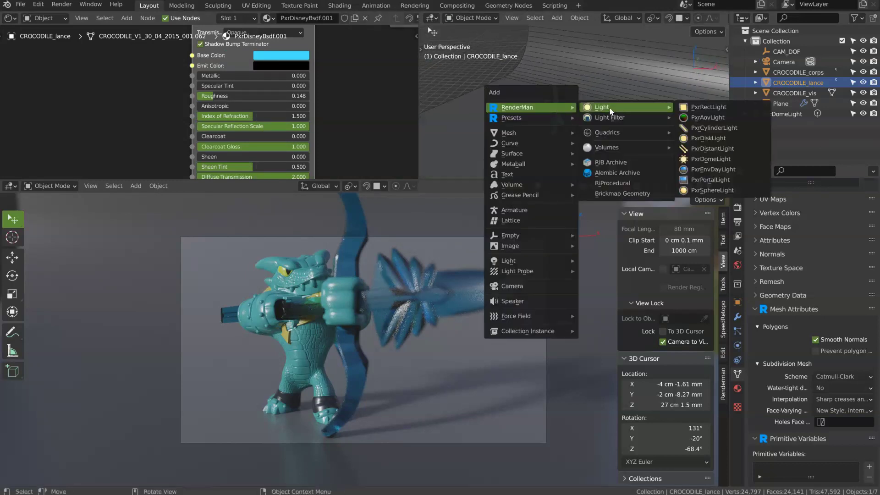
pyautogui.click(674, 108)
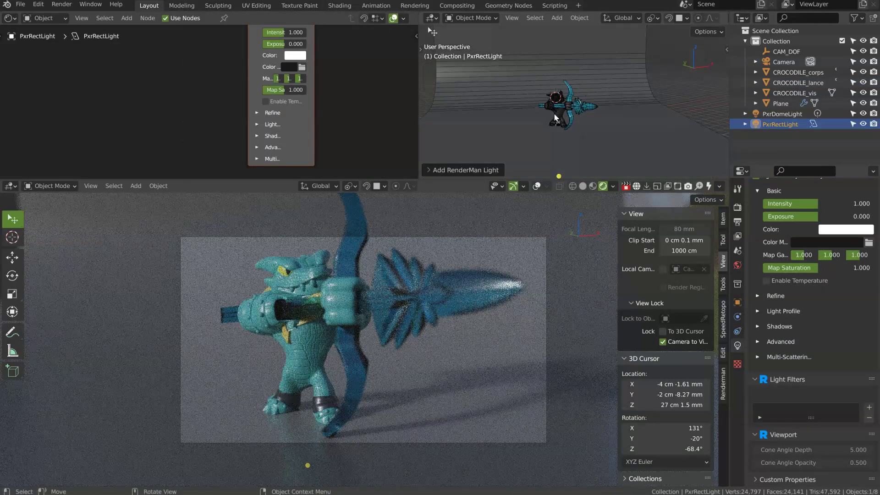
# Step: Move, scale and aim the rectangle light at the crocodile from its right side
pyautogui.press('g')
pyautogui.click(606, 114)
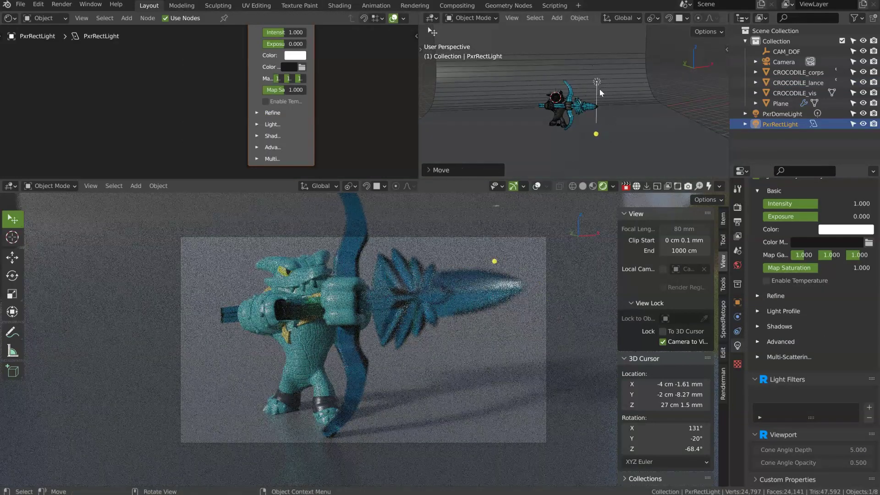
pyautogui.press('s')
pyautogui.click(645, 108)
pyautogui.moveTo(645, 108); pyautogui.dragTo(640, 93, button='middle')
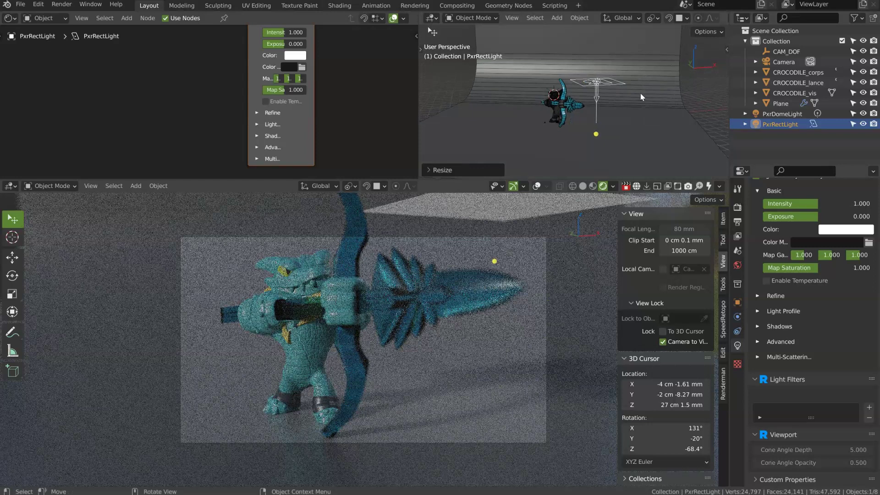
pyautogui.press('r')
pyautogui.click(653, 132)
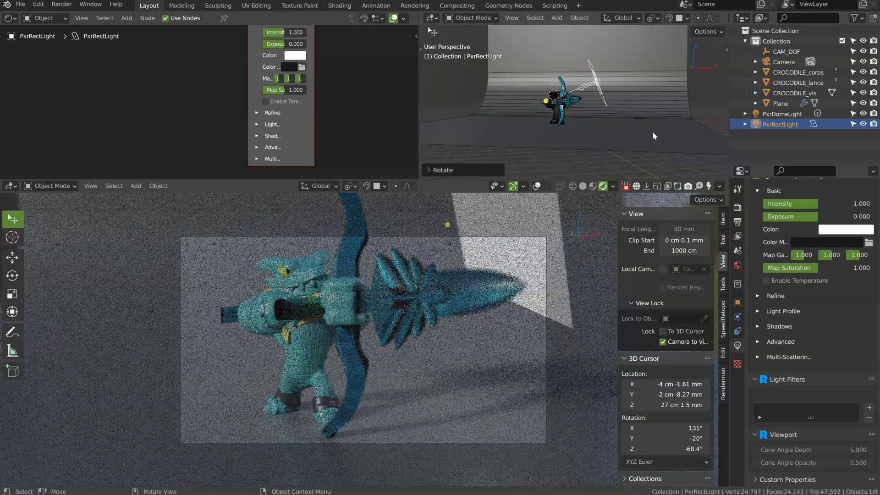
pyautogui.press('g')
pyautogui.click(647, 94)
pyautogui.moveTo(647, 94); pyautogui.dragTo(584, 108, button='middle')
pyautogui.press('r')
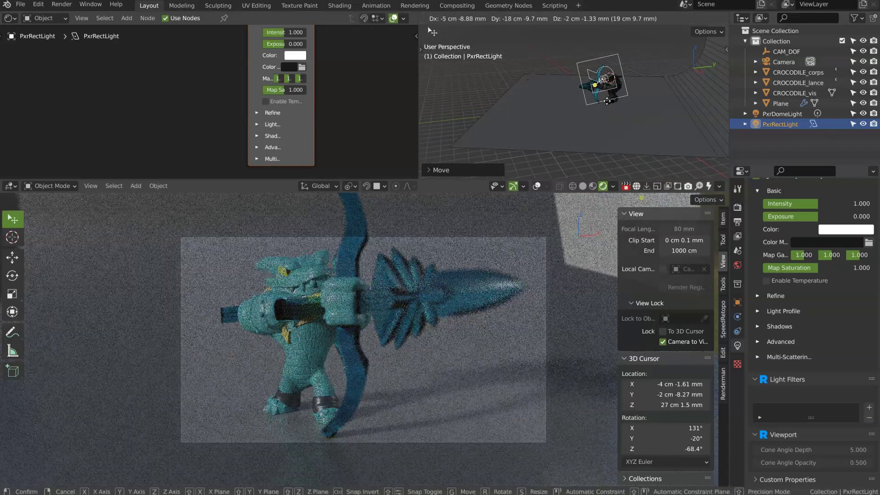
pyautogui.click(640, 86)
# Step: Enlarge the light, turn it about the global Z axis, and give it a final tilt
pyautogui.press('s')
pyautogui.click(659, 83)
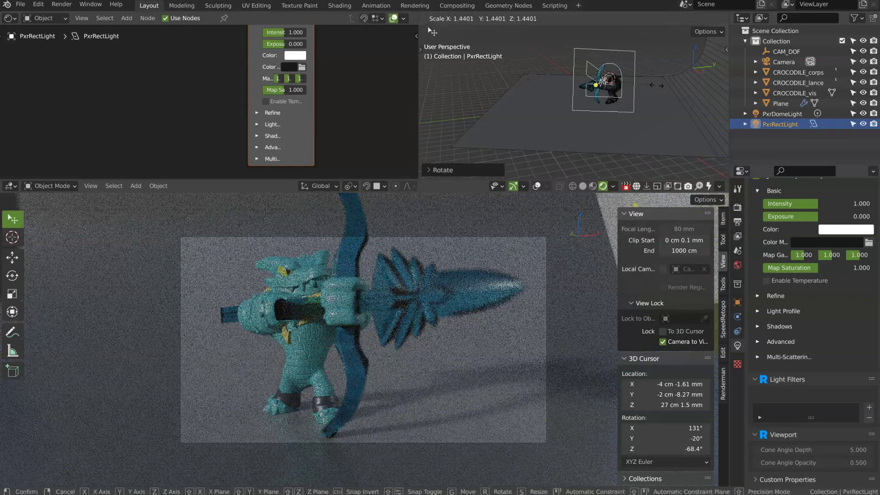
pyautogui.press('r')
pyautogui.press('z')
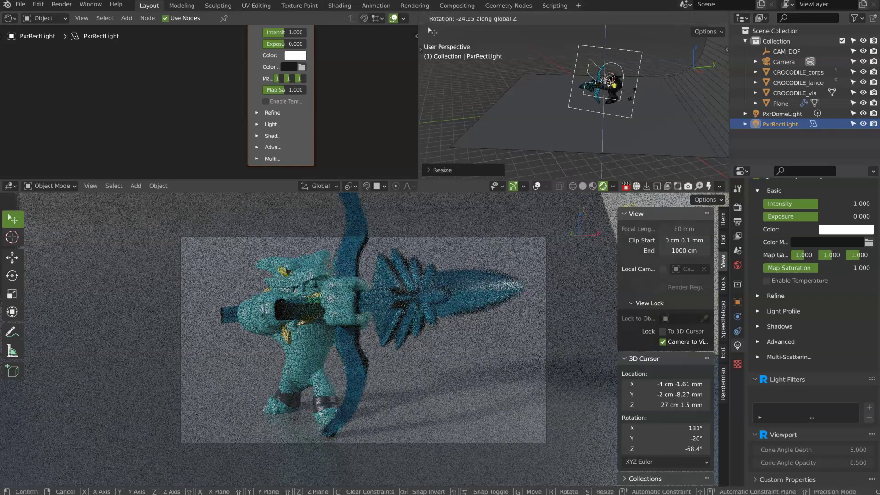
pyautogui.click(652, 82)
pyautogui.press('r')
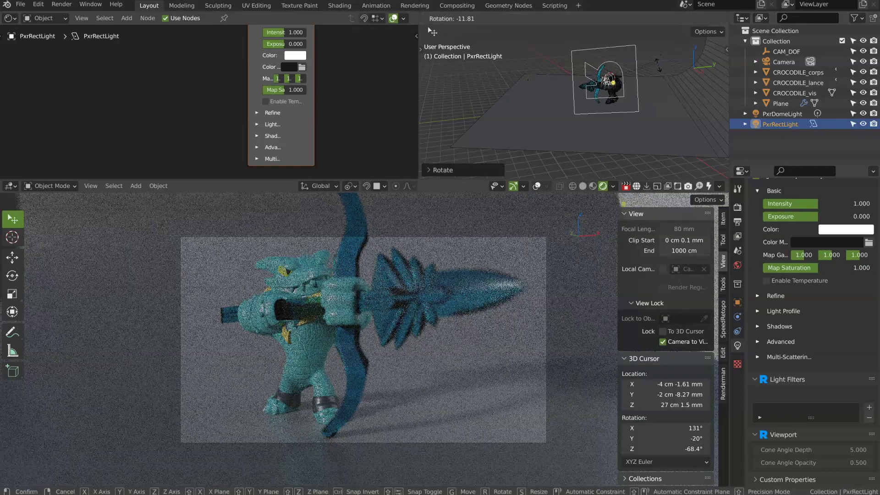
pyautogui.click(633, 89)
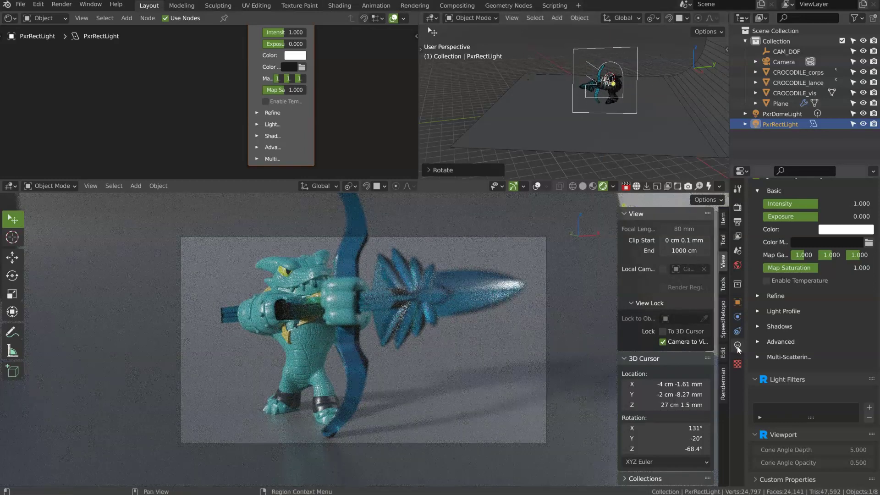
# Step: Set the rectangle light's intensity to 10 and reposition it up and to the left
pyautogui.scroll(6, 805, 375)
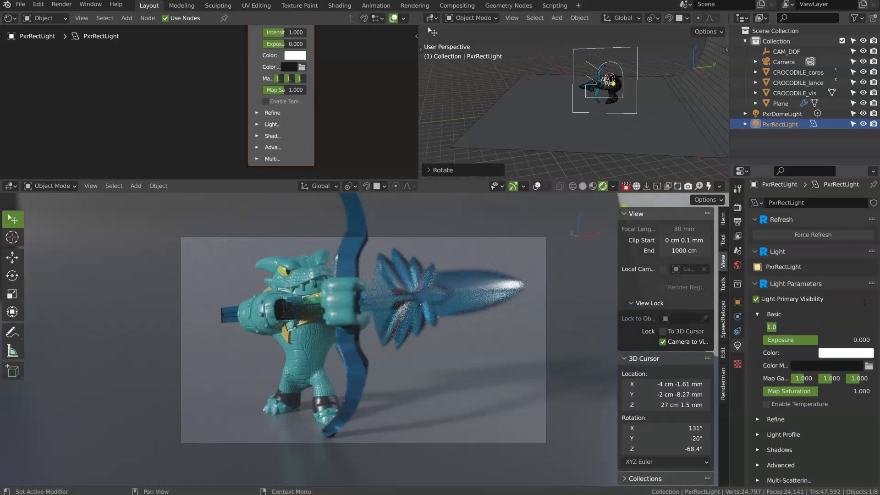
pyautogui.press('Return')
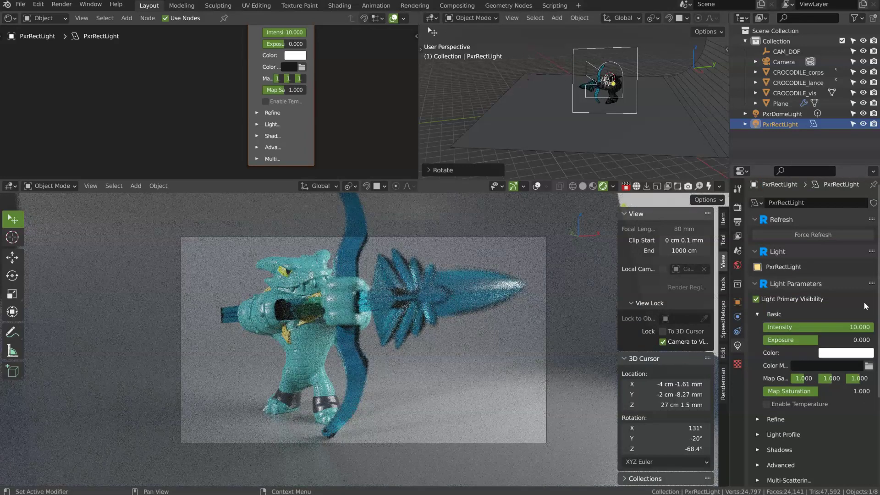
pyautogui.moveTo(687, 137); pyautogui.dragTo(610, 92, button='middle')
pyautogui.press('g')
pyautogui.click(642, 74)
pyautogui.press('r')
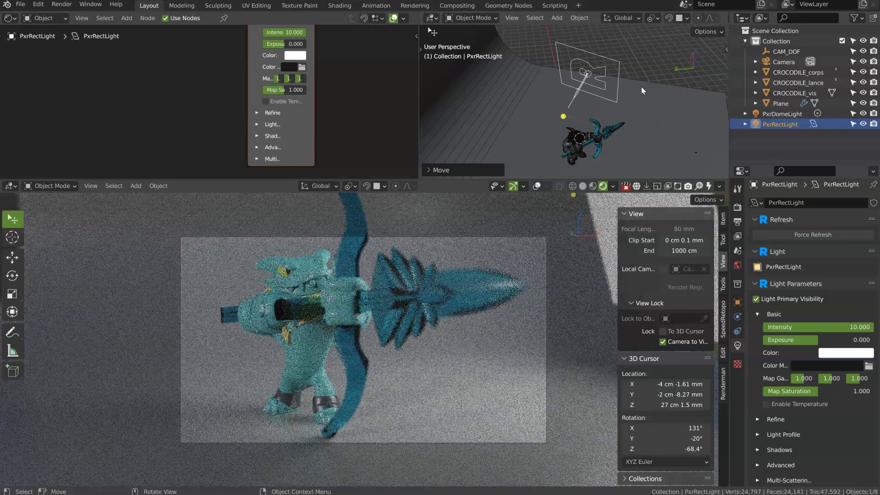
pyautogui.click(827, 157)
pyautogui.moveTo(573, 106); pyautogui.dragTo(615, 75, button='middle')
pyautogui.press('r')
pyautogui.press('r')
pyautogui.click(609, 81)
pyautogui.press('g')
pyautogui.click(609, 64)
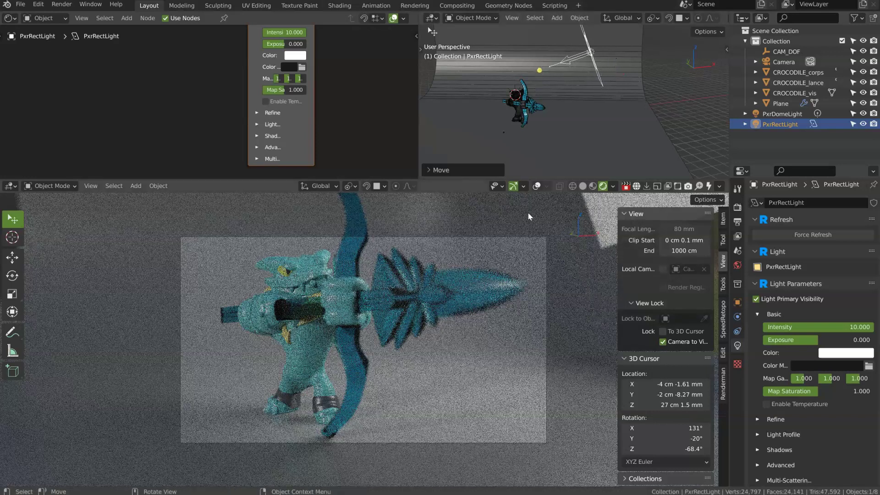
# Step: Restrict the live render to a boxed region, then duplicate the rectangle light
pyautogui.hotkey('ctrl', 'b')
pyautogui.moveTo(561, 228); pyautogui.dragTo(176, 451)
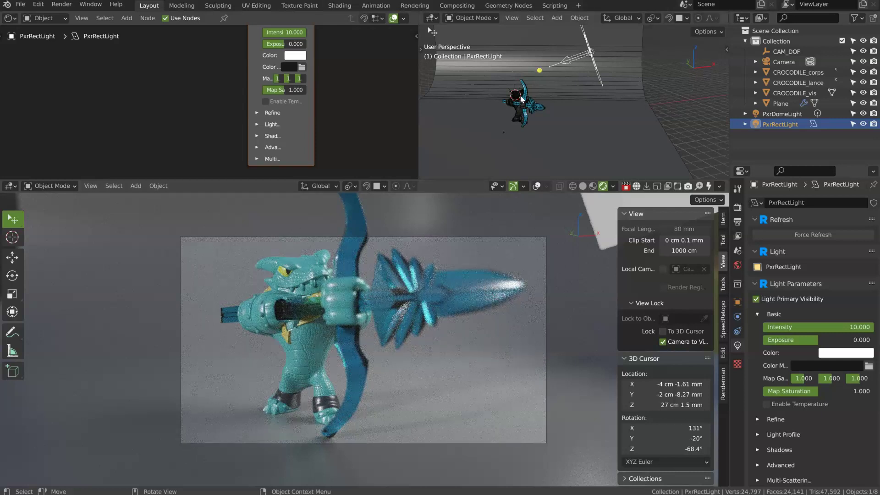
pyautogui.moveTo(555, 78)
pyautogui.mouseDown(button='middle')
pyautogui.moveTo(619, 84)
pyautogui.moveTo(550, 73)
pyautogui.mouseUp(button='middle')
pyautogui.hotkey('shift', 'd')
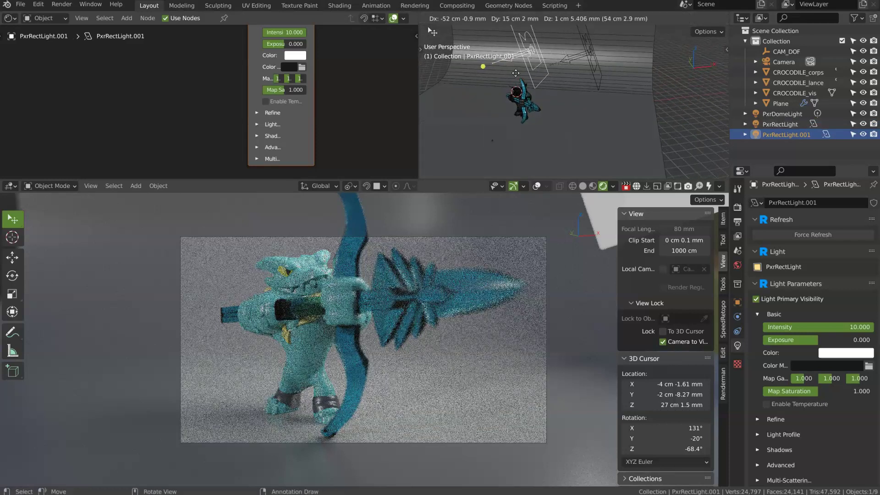
# Step: Place, raise and rotate the duplicated light PxrRectLight.001
pyautogui.click(515, 73)
pyautogui.press('r')
pyautogui.click(541, 68)
pyautogui.press('g')
pyautogui.click(564, 67)
pyautogui.moveTo(563, 67); pyautogui.dragTo(595, 66, button='middle')
pyautogui.press('r')
pyautogui.press('r')
pyautogui.press('Return')
pyautogui.press('r')
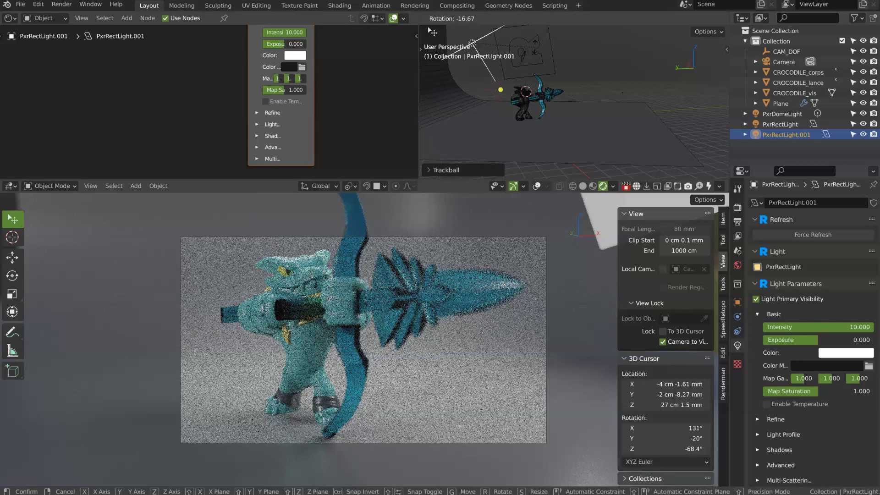
pyautogui.press('Return')
pyautogui.press('g')
pyautogui.press('Return')
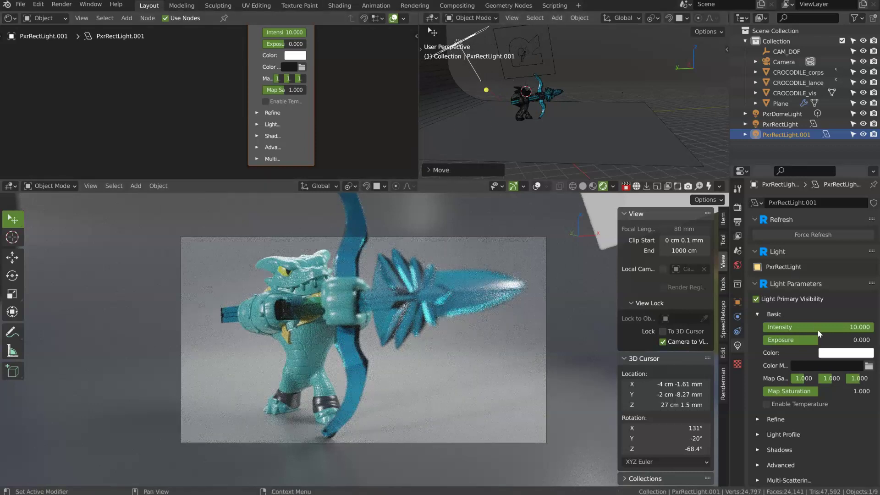
# Step: Set the duplicate light's intensity to 3, after first trying 5
pyautogui.click(819, 328)
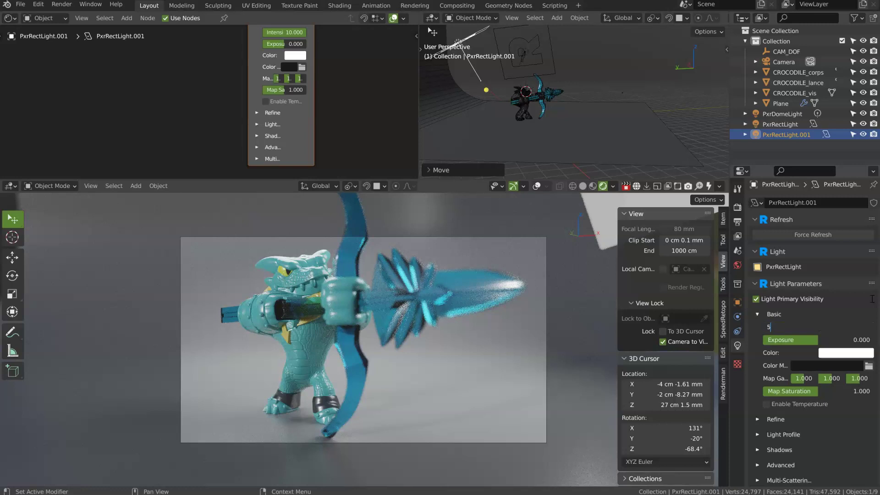
pyautogui.press('Return')
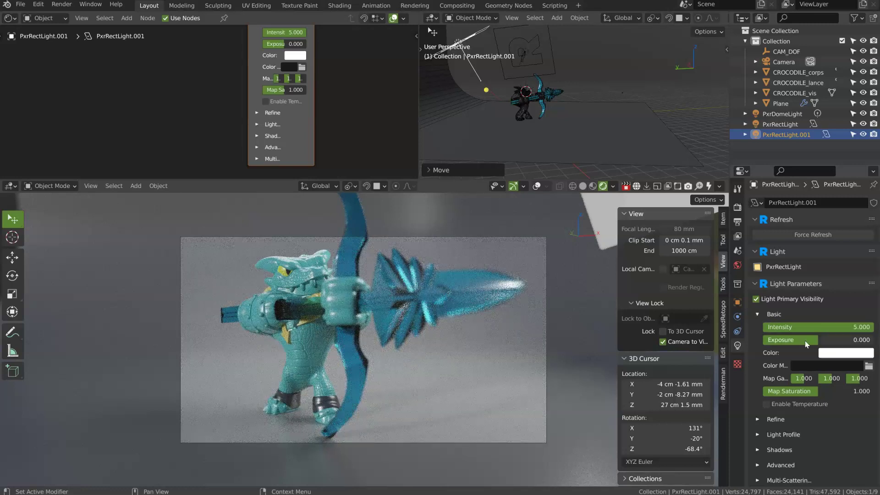
pyautogui.click(813, 326)
pyautogui.press('Return')
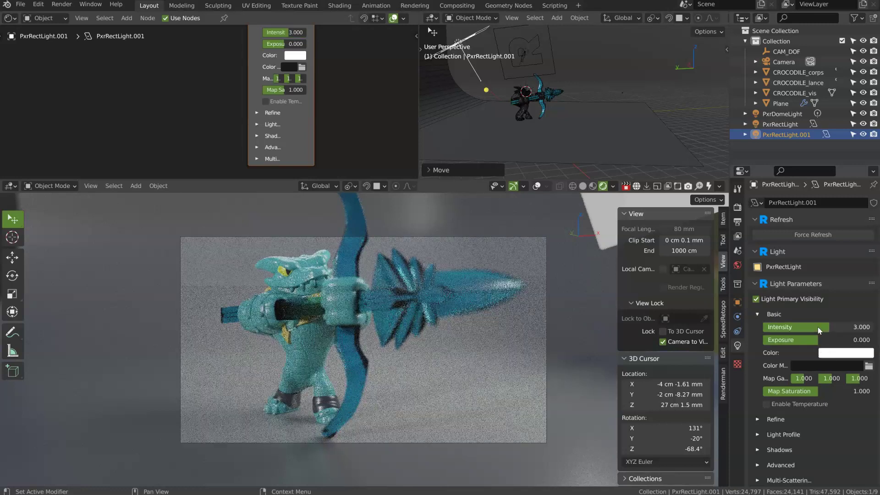
# Step: Select the PxrDomeLight and turn it around the global Z axis
pyautogui.click(777, 115)
pyautogui.press('r')
pyautogui.press('z')
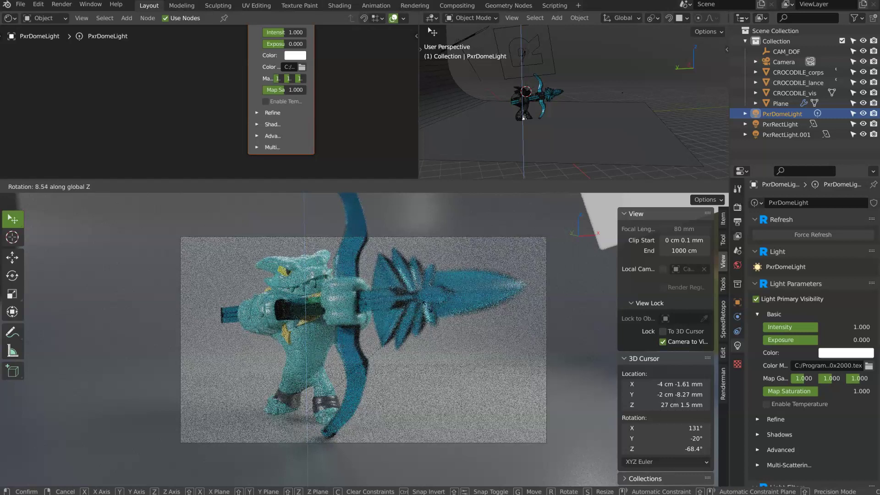
pyautogui.click(312, 291)
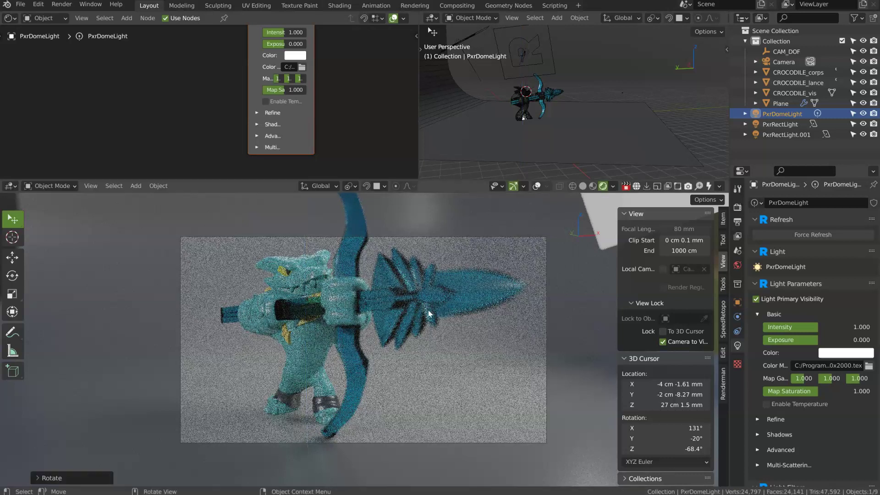
# Step: Move the CAM_DOF focus empty onto the crocodile's head
pyautogui.click(303, 278)
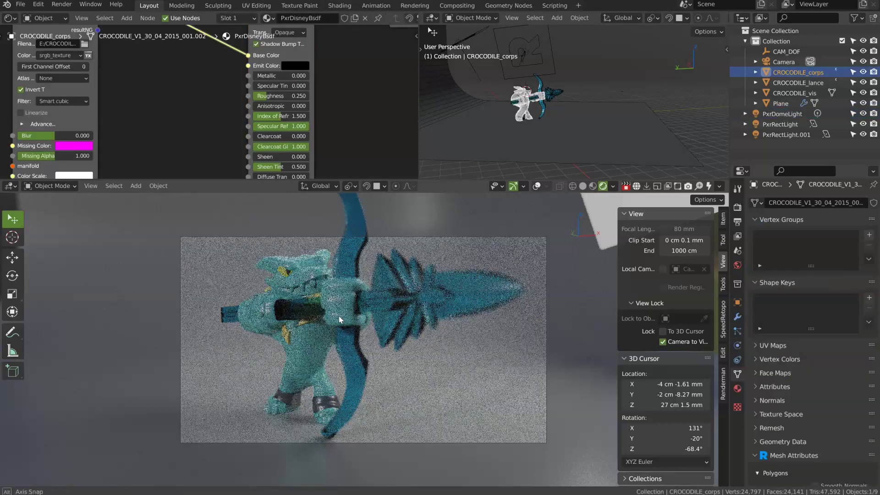
pyautogui.moveTo(336, 316); pyautogui.dragTo(341, 310, button='middle')
pyautogui.scroll(8, 519, 99)
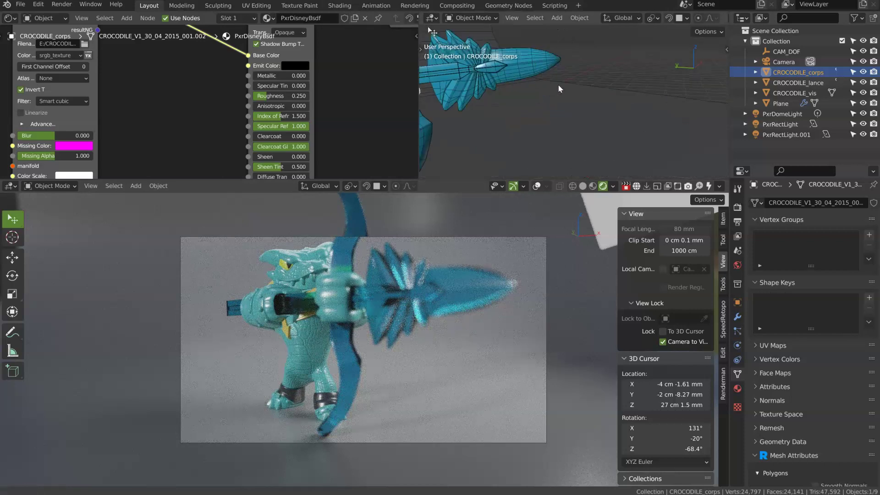
pyautogui.scroll(-3, 519, 99)
pyautogui.scroll(4, 458, 102)
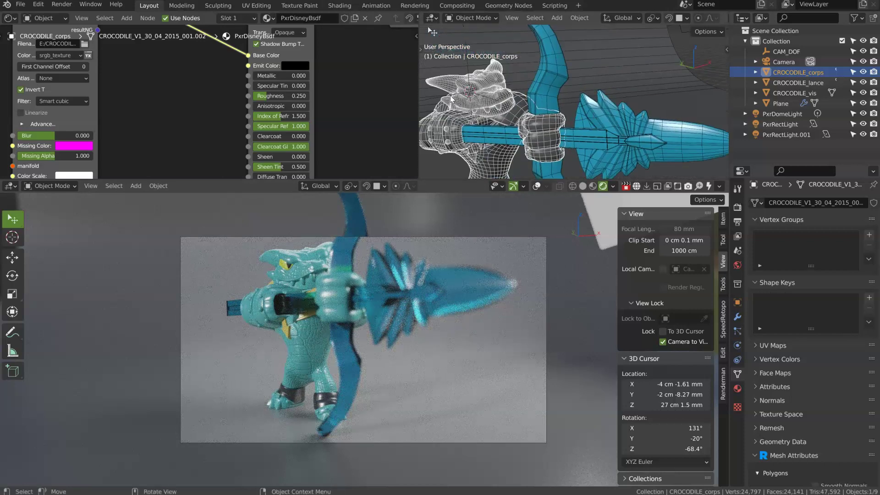
pyautogui.click(452, 97)
pyautogui.press('g')
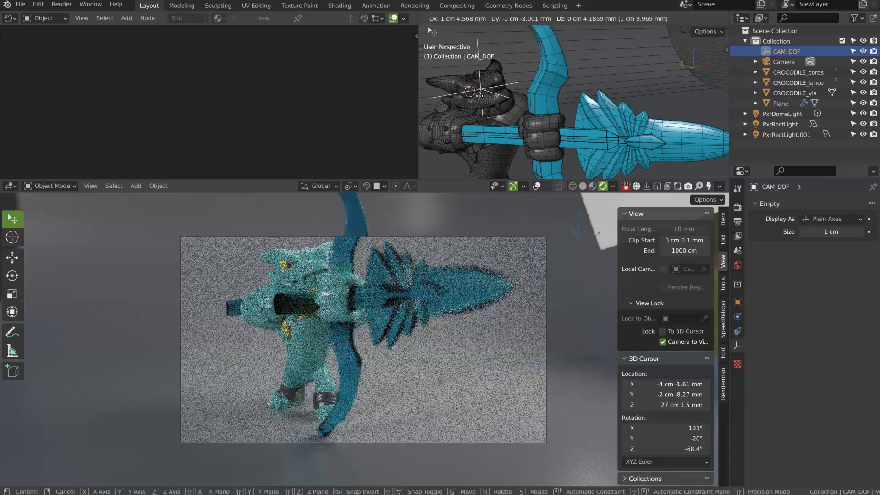
pyautogui.click(480, 95)
pyautogui.moveTo(476, 109); pyautogui.dragTo(494, 101, button='middle')
pyautogui.press('g')
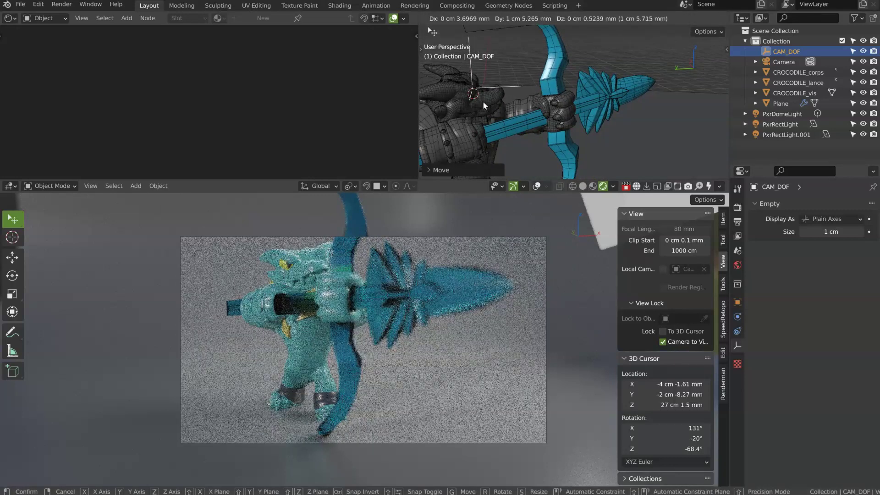
pyautogui.click(483, 101)
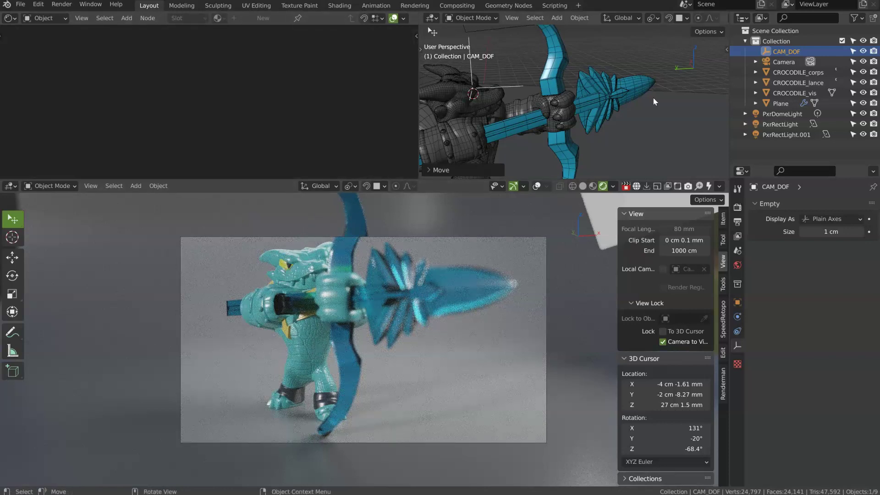
# Step: Set the PxrDomeLight's intensity to 1.1
pyautogui.click(788, 117)
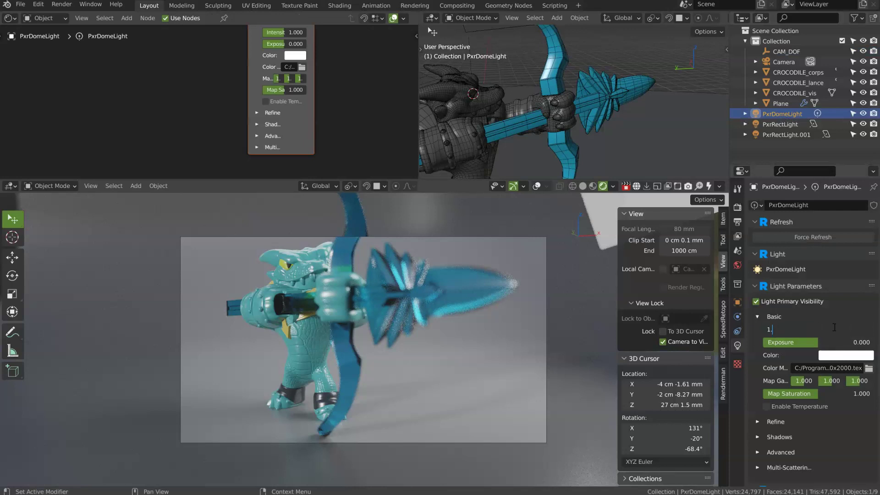
pyautogui.click(834, 330)
pyautogui.write('1.1')
pyautogui.press('Return')
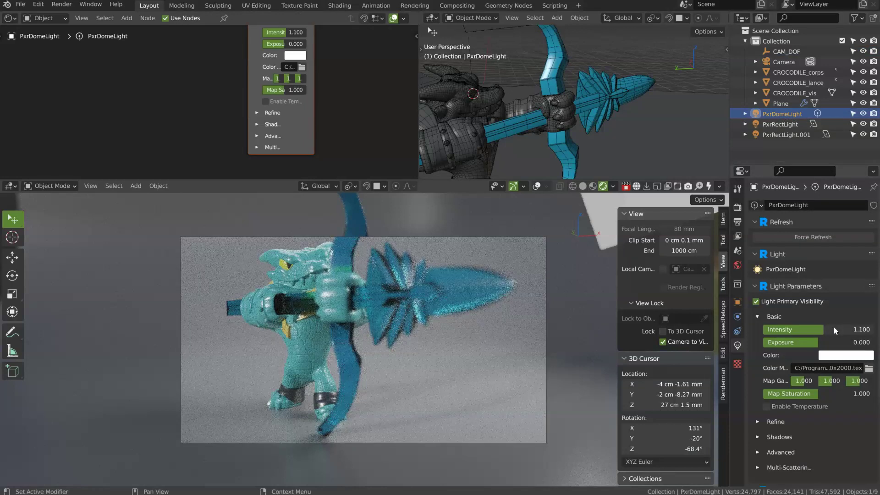
# Step: In Color Management, set the Look to Medium High Contrast after briefly trying Low Contrast
pyautogui.click(737, 206)
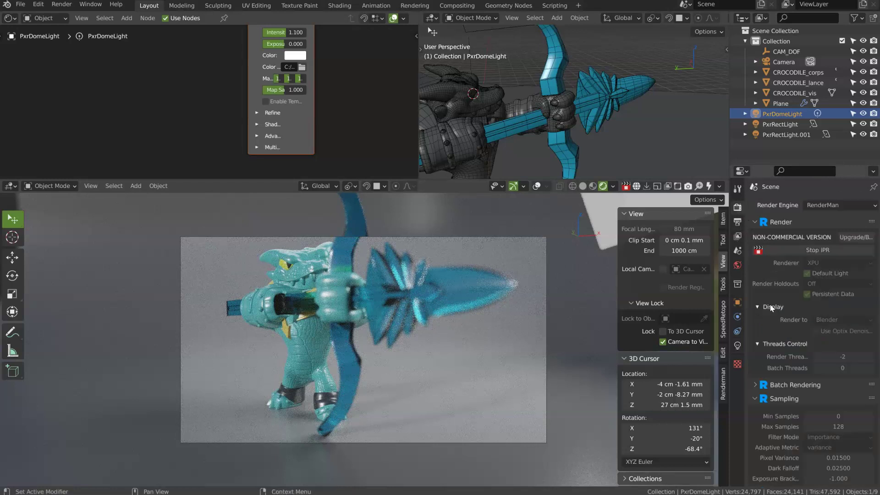
pyautogui.scroll(-15, 773, 422)
pyautogui.scroll(-8, 773, 422)
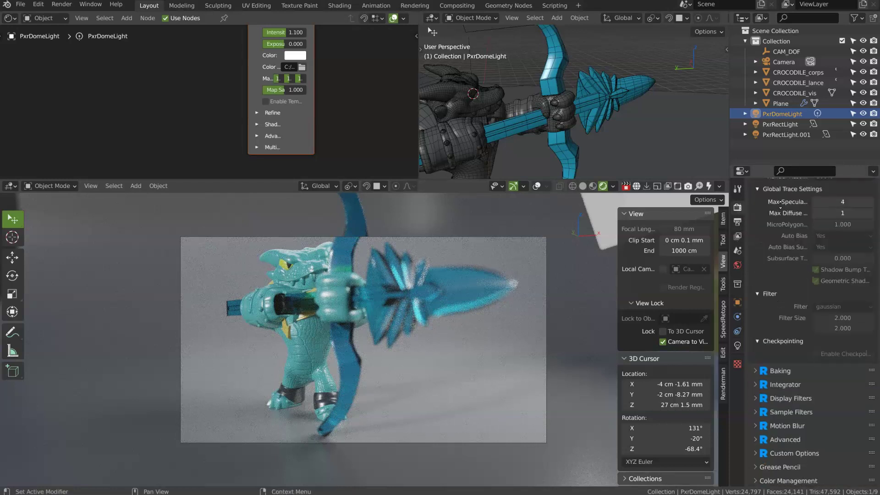
pyautogui.click(759, 480)
pyautogui.scroll(-5, 812, 422)
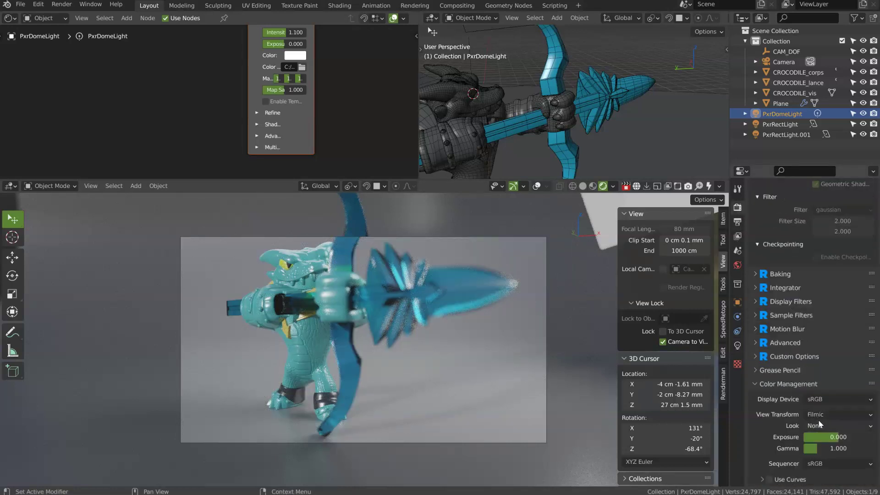
pyautogui.click(819, 425)
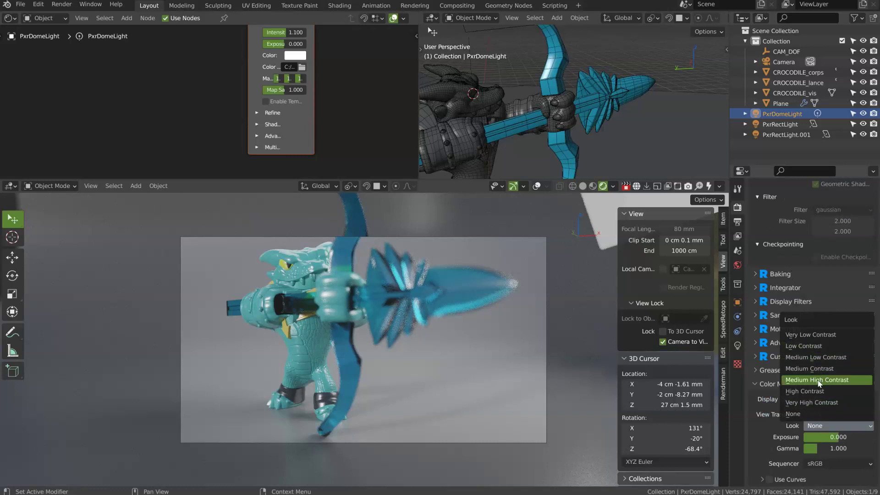
pyautogui.click(819, 382)
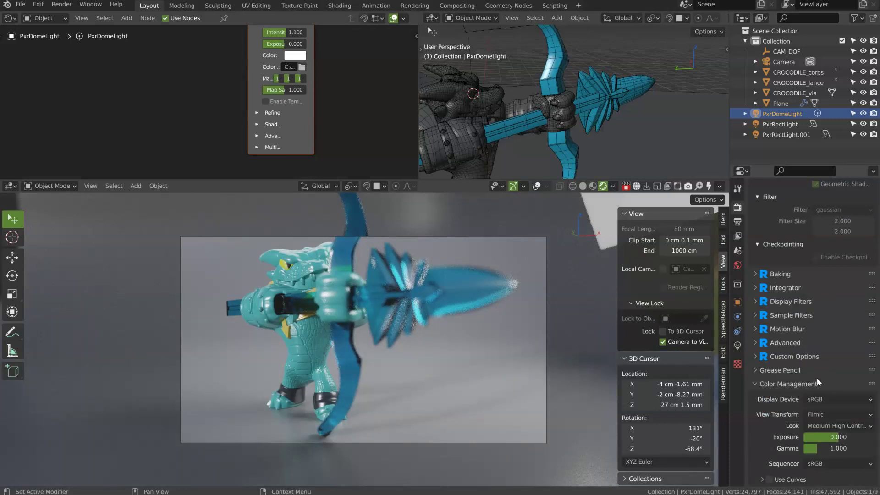
pyautogui.click(830, 428)
pyautogui.click(799, 353)
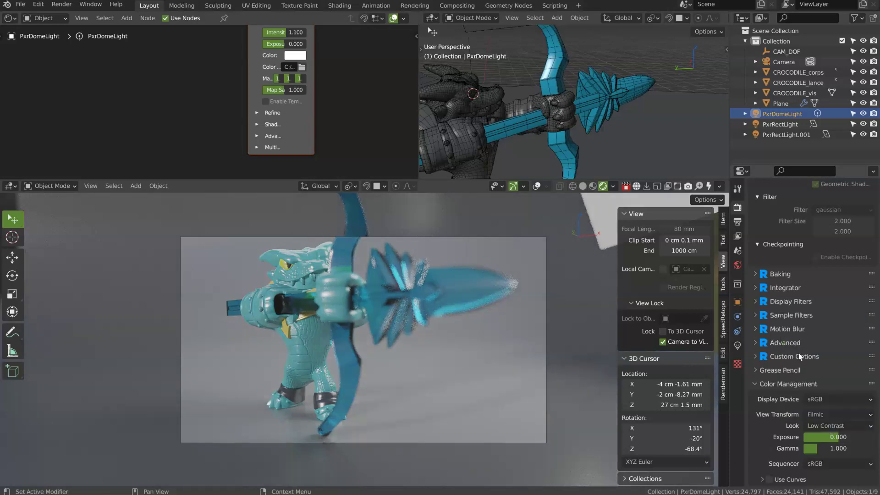
pyautogui.click(821, 424)
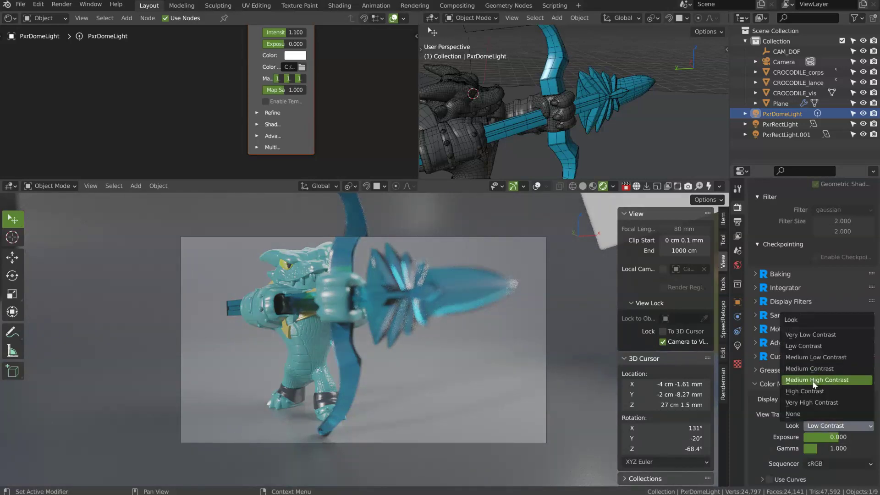
pyautogui.click(814, 384)
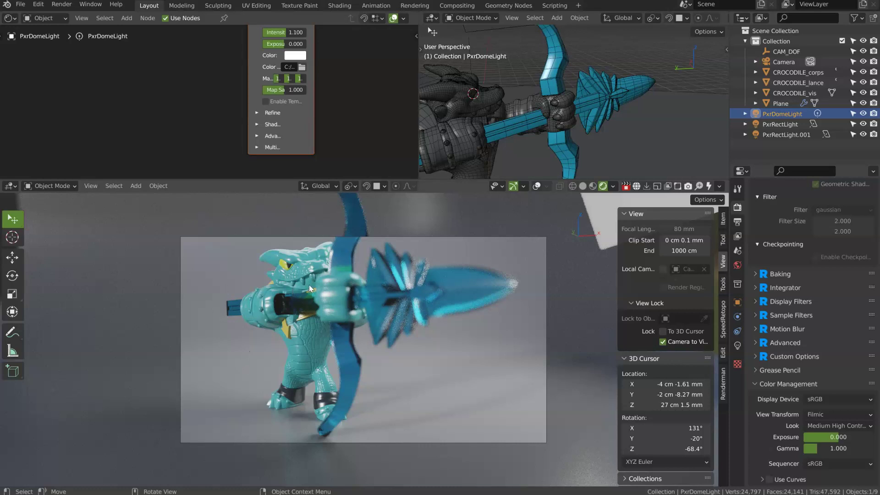
# Step: Select CROCODILE_corps and switch the viewport to Solid shading, stopping the live render
pyautogui.click(336, 298)
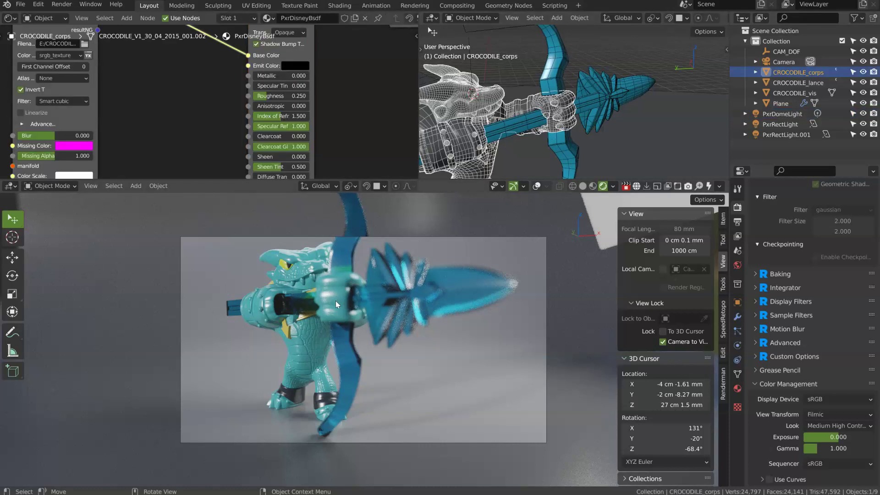
pyautogui.moveTo(340, 301)
pyautogui.mouseDown(button='middle')
pyautogui.moveTo(324, 301)
pyautogui.moveTo(348, 301)
pyautogui.moveTo(334, 303)
pyautogui.mouseUp(button='middle')
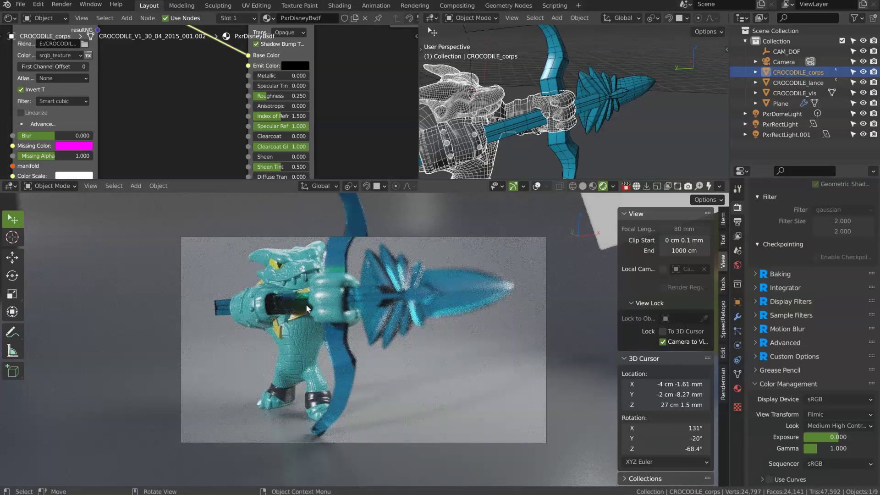
pyautogui.click(627, 186)
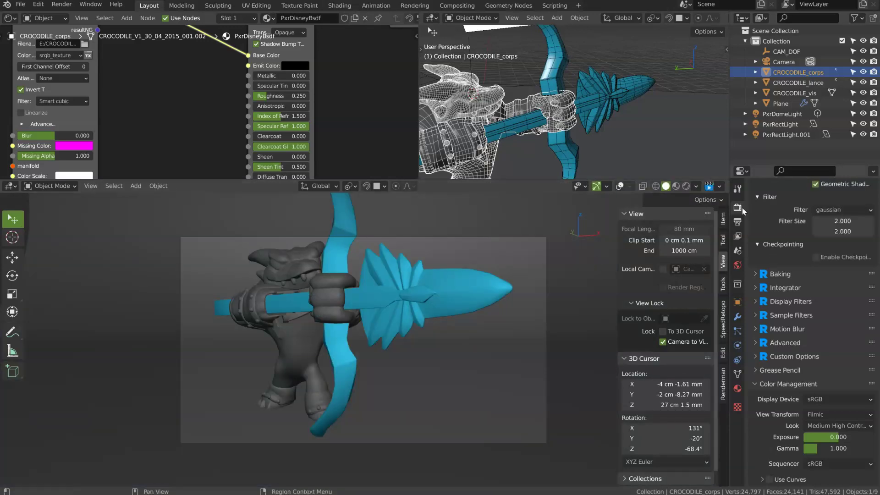
# Step: Set the RenderMan Display > Render destination to the 'it' viewer
pyautogui.scroll(10, 799, 289)
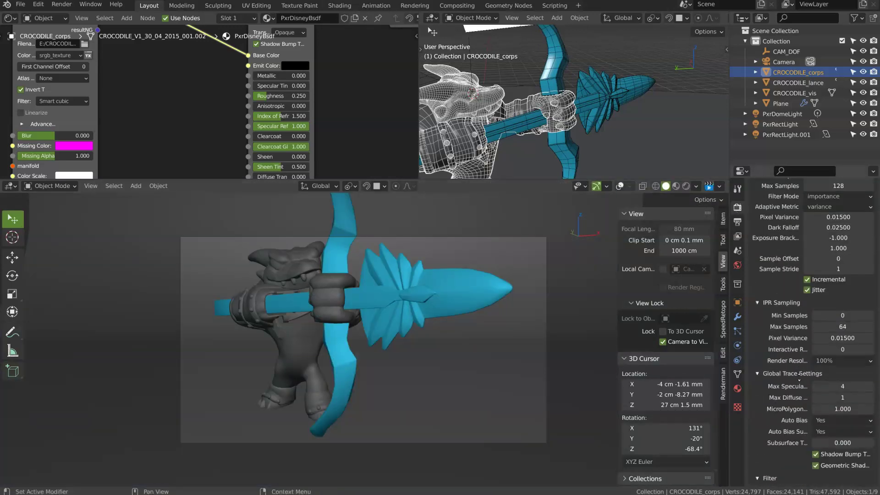
pyautogui.scroll(5, 802, 287)
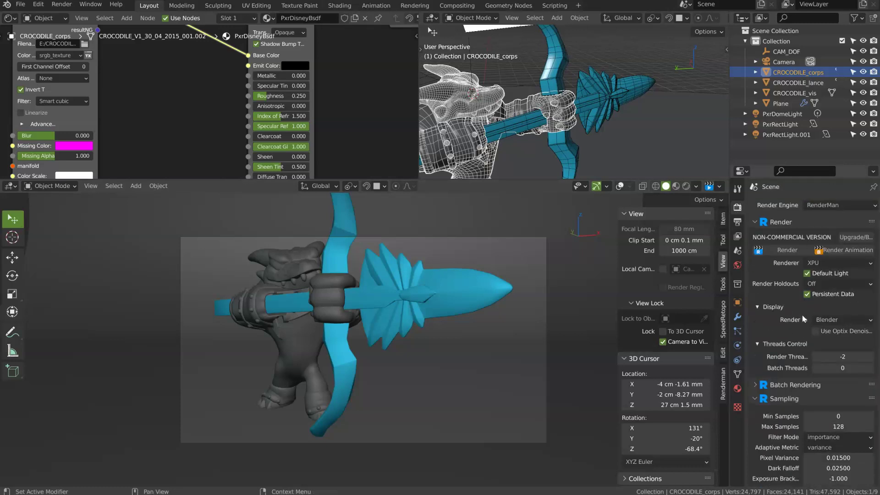
pyautogui.click(827, 320)
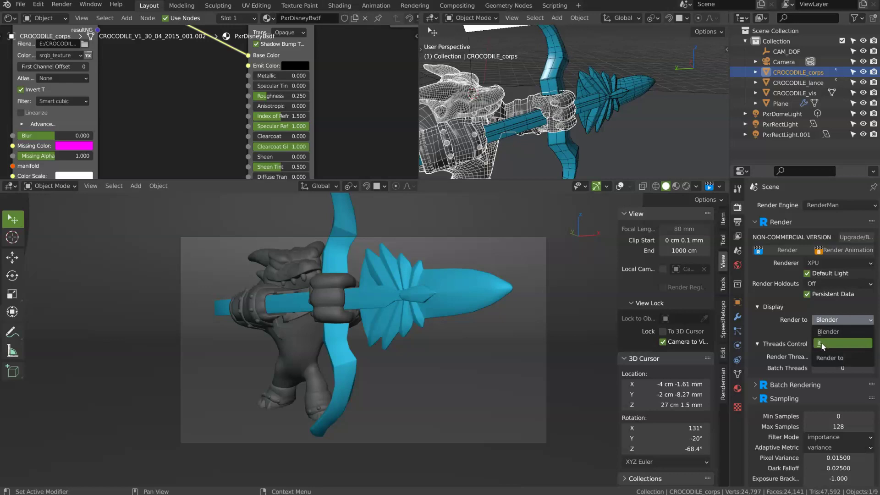
pyautogui.click(50, 4)
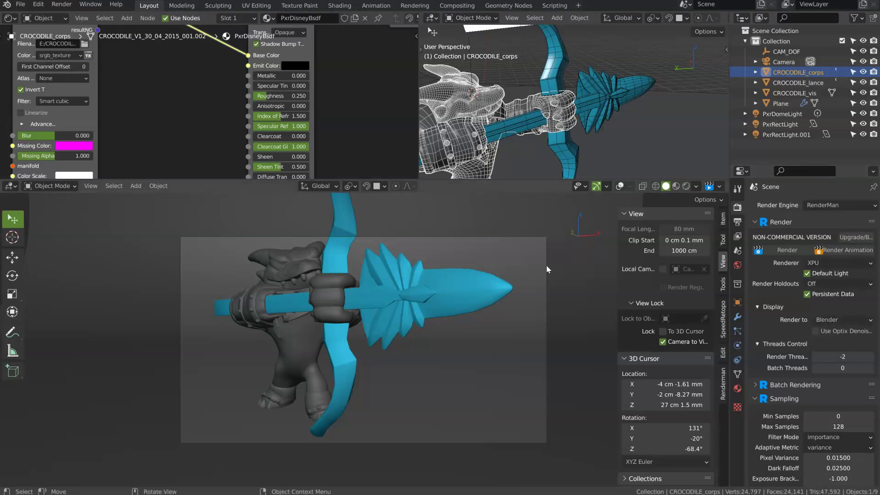
pyautogui.click(827, 284)
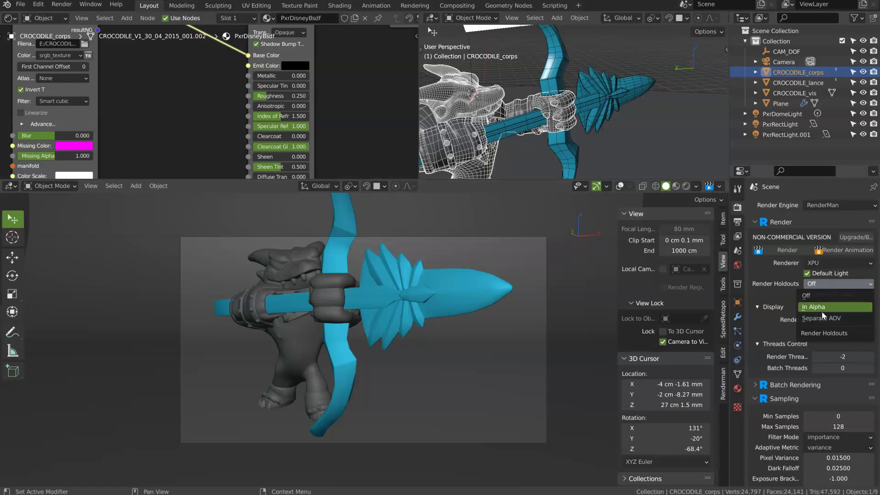
pyautogui.click(831, 320)
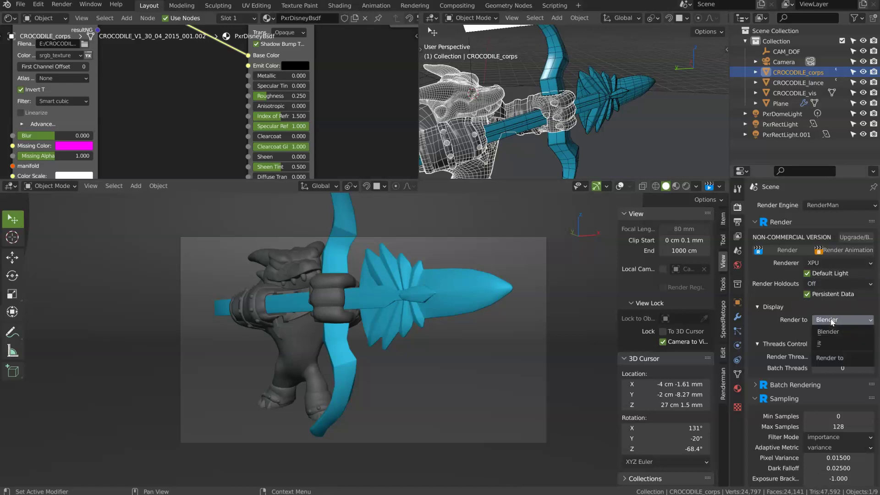
pyautogui.click(830, 347)
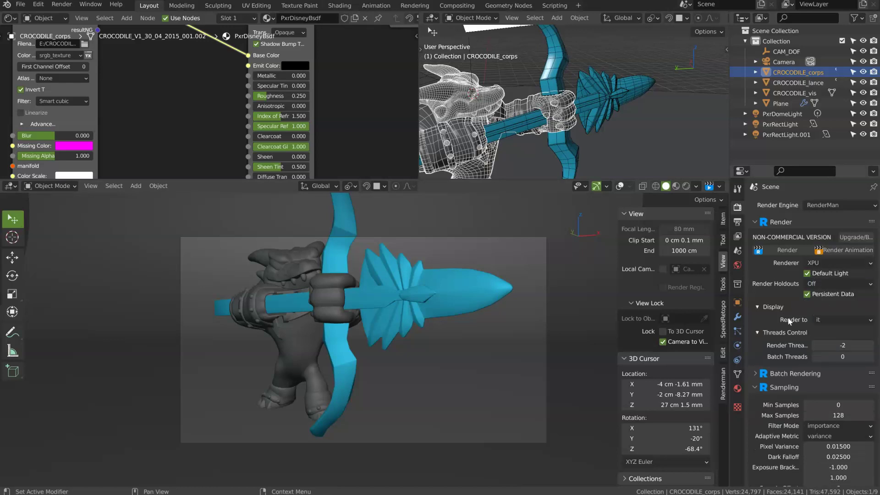
# Step: Switch the view layer passes to RenderMan displays
pyautogui.click(738, 237)
pyautogui.click(741, 223)
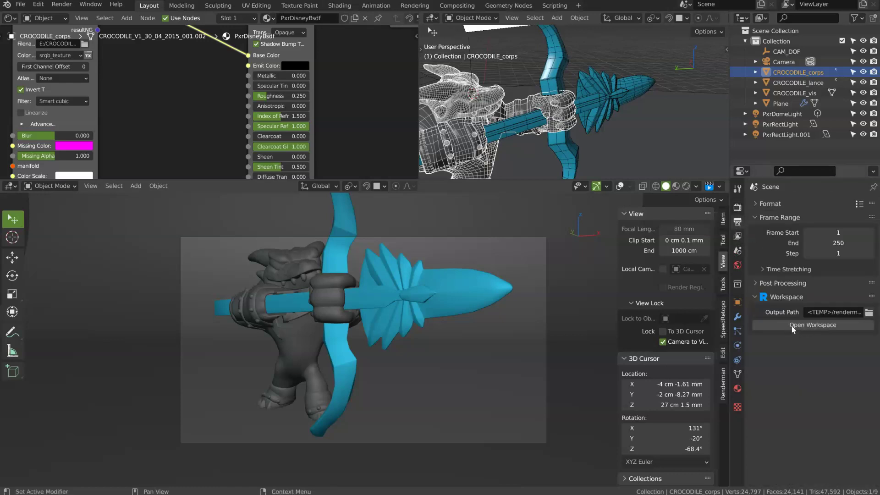
pyautogui.click(737, 236)
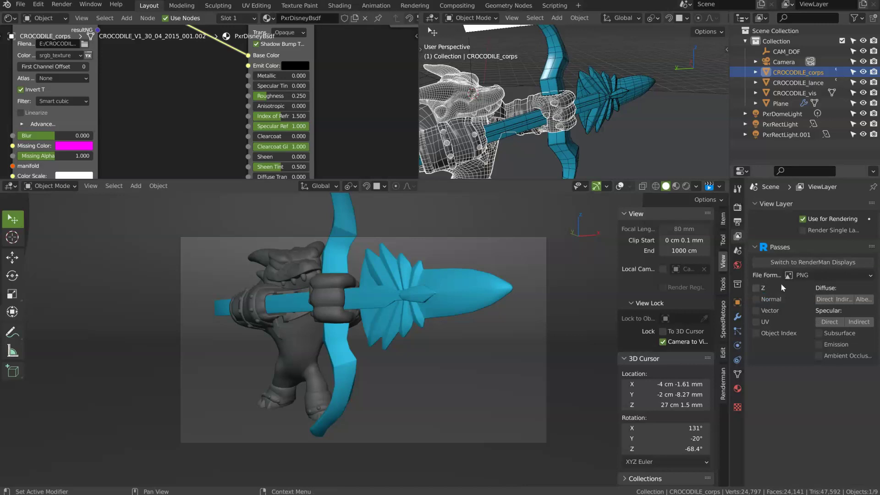
pyautogui.click(808, 265)
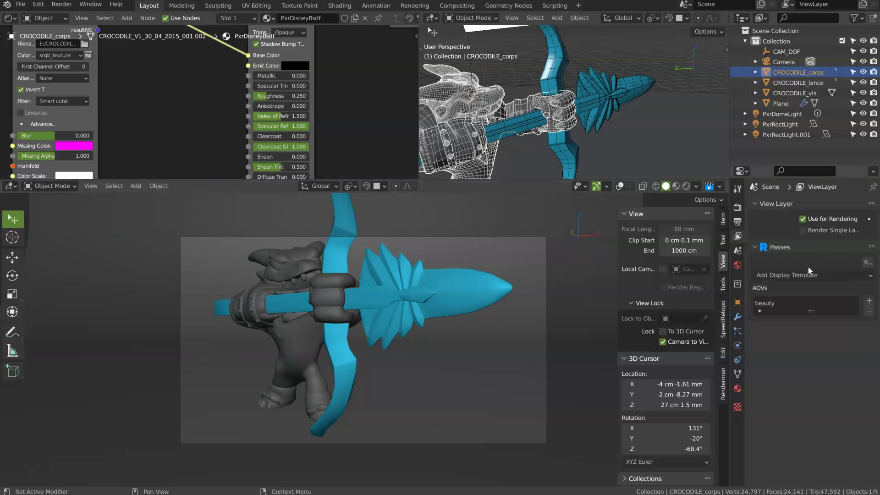
# Step: Enable Denoise on the beauty AOV and set its camera to 'Camera'
pyautogui.click(762, 306)
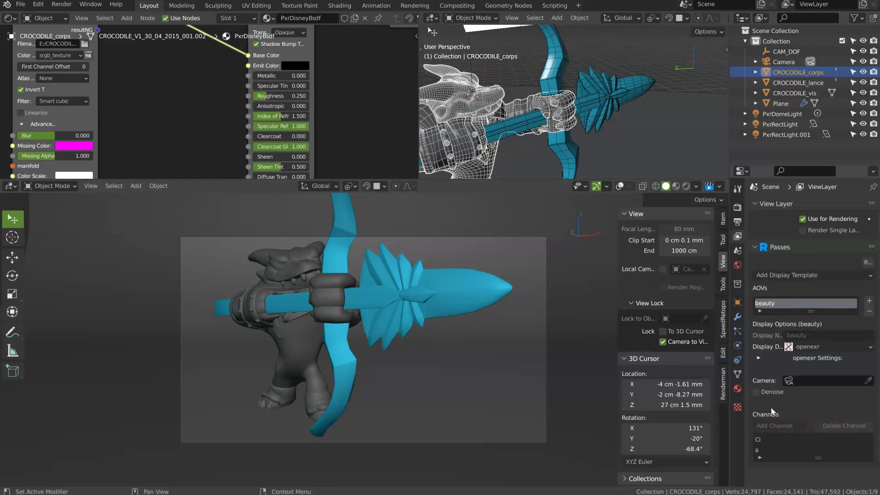
pyautogui.click(756, 392)
pyautogui.click(790, 381)
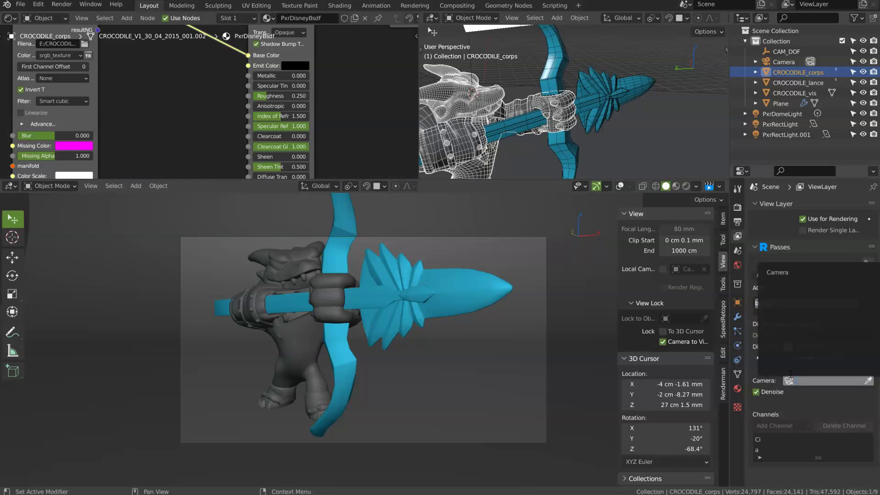
pyautogui.click(778, 274)
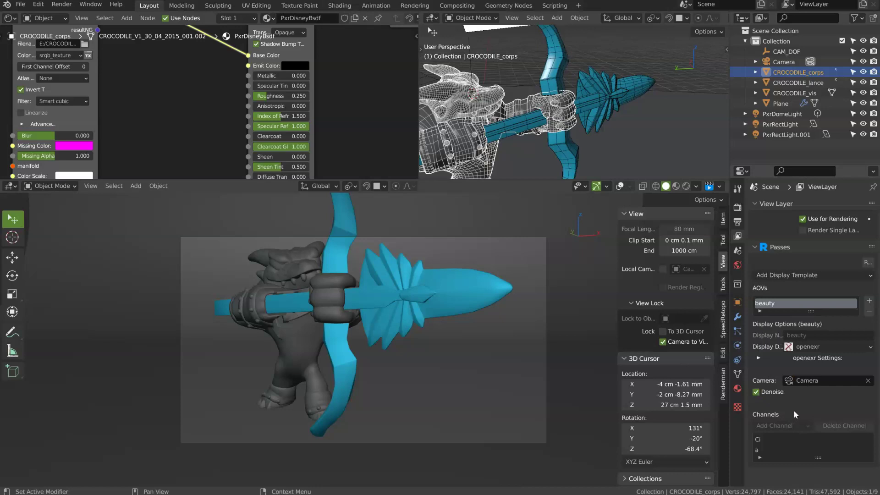
pyautogui.click(737, 207)
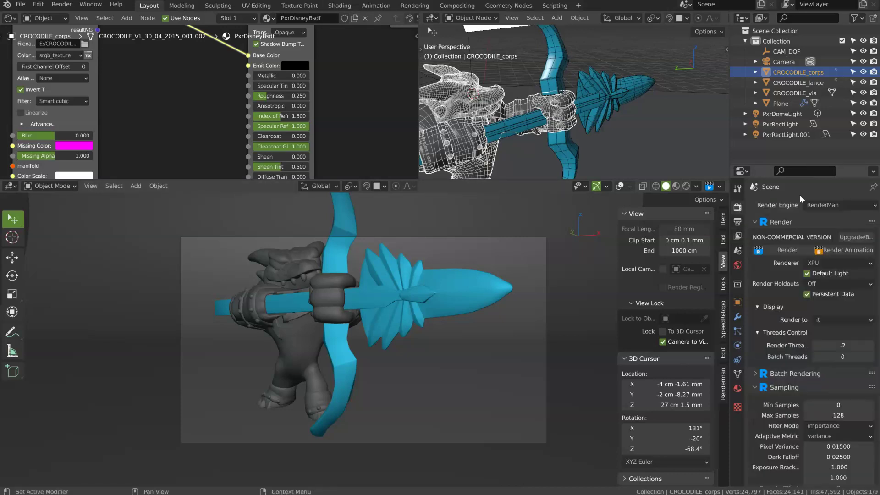
# Step: Set Sampling Max Samples to 100
pyautogui.scroll(-5, 771, 347)
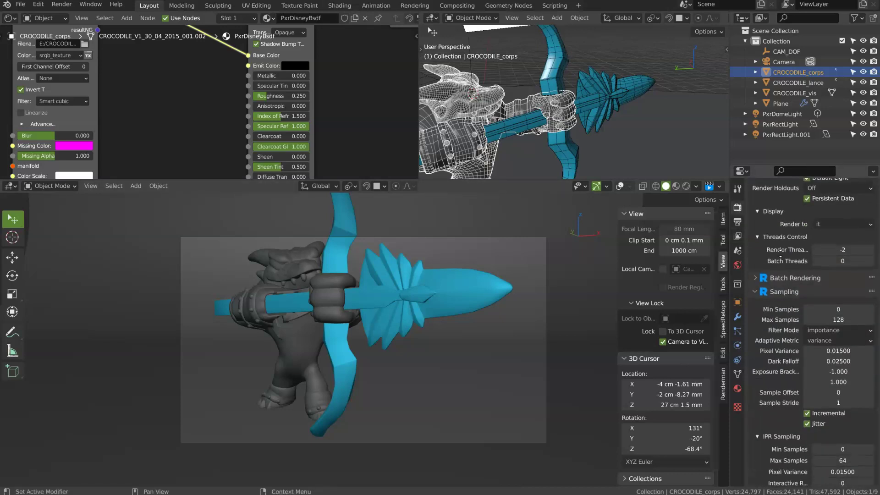
pyautogui.scroll(-2, 768, 339)
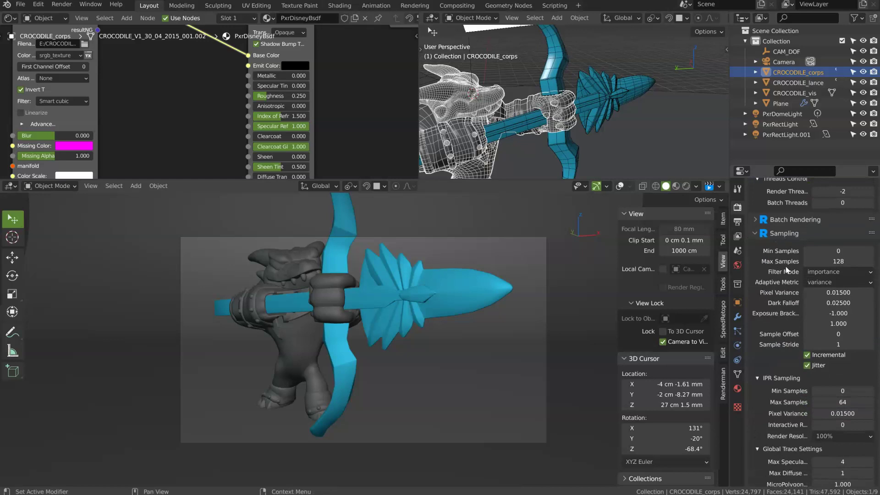
pyautogui.click(836, 261)
pyautogui.write('100')
pyautogui.press('Return')
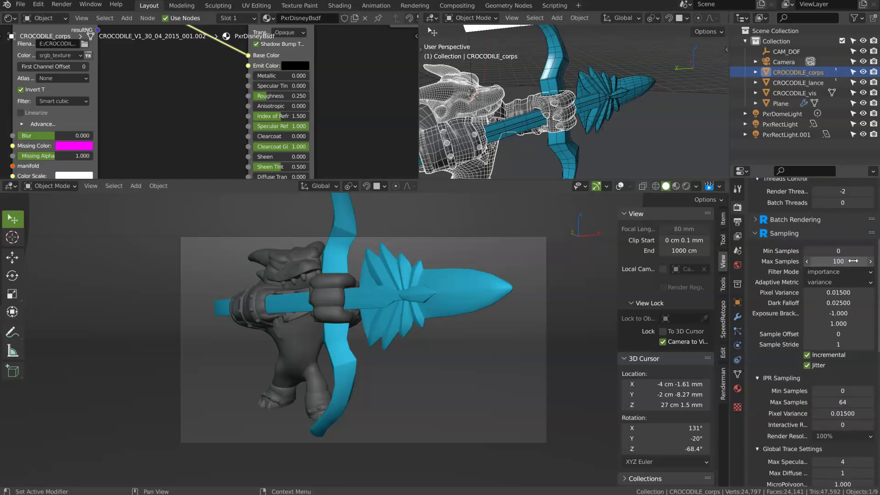
# Step: Keep the Display > Render destination on 'it' and show the view layer passes
pyautogui.scroll(5, 806, 285)
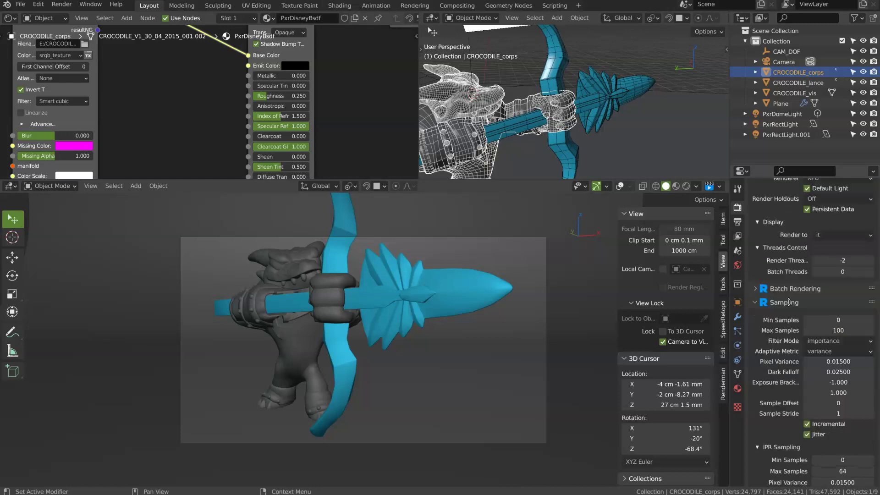
pyautogui.scroll(1, 807, 283)
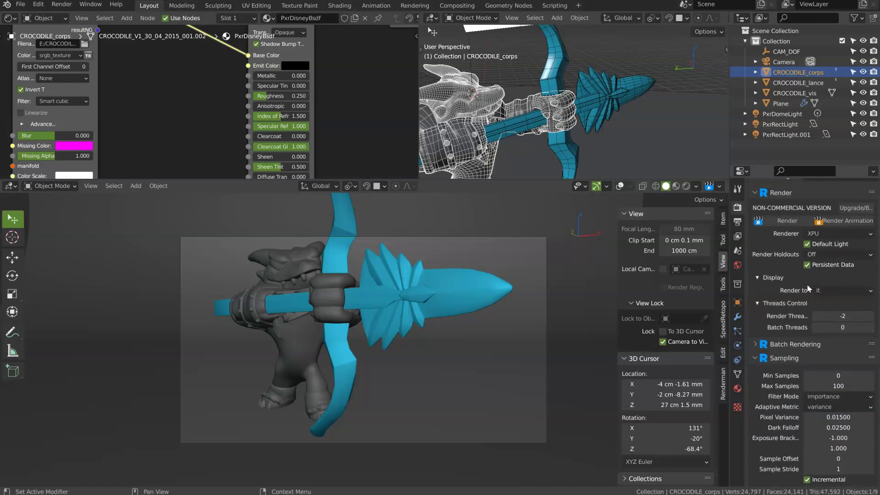
pyautogui.click(829, 292)
pyautogui.click(832, 306)
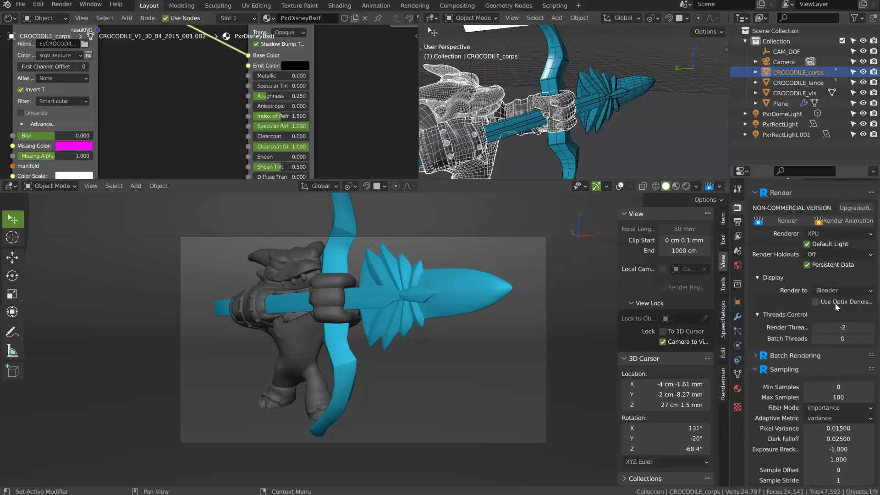
pyautogui.click(830, 291)
pyautogui.click(824, 303)
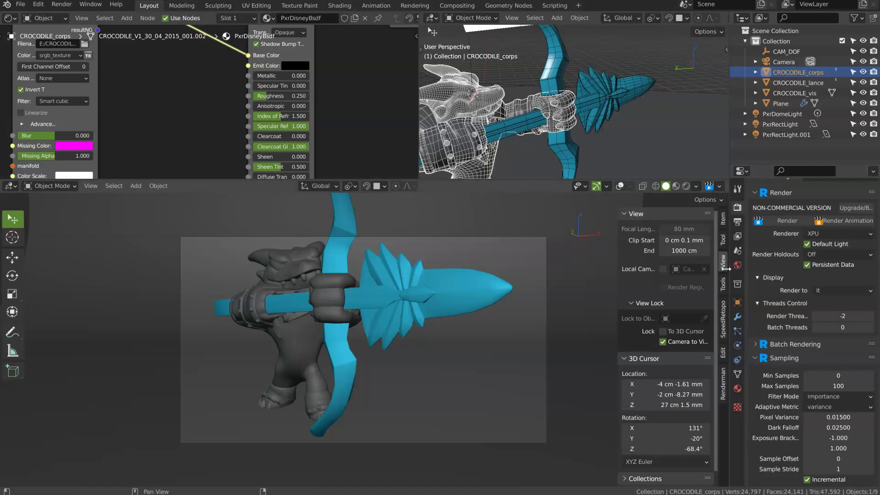
pyautogui.click(737, 236)
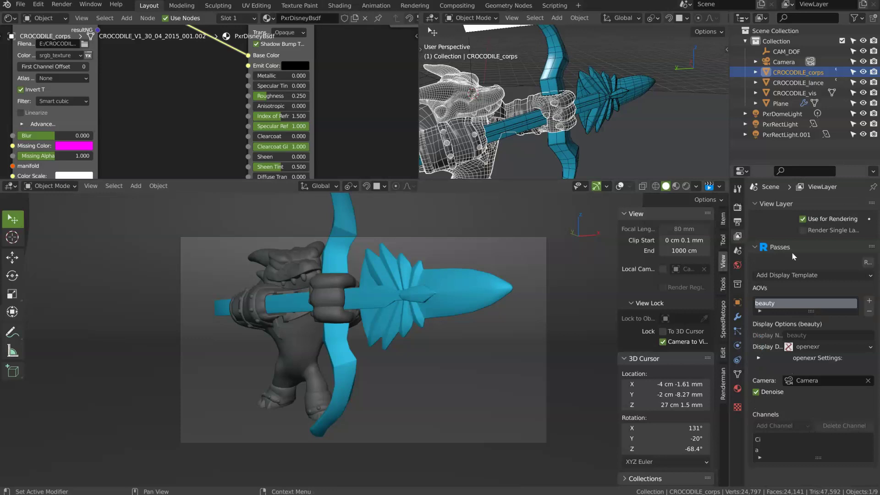
pyautogui.click(62, 5)
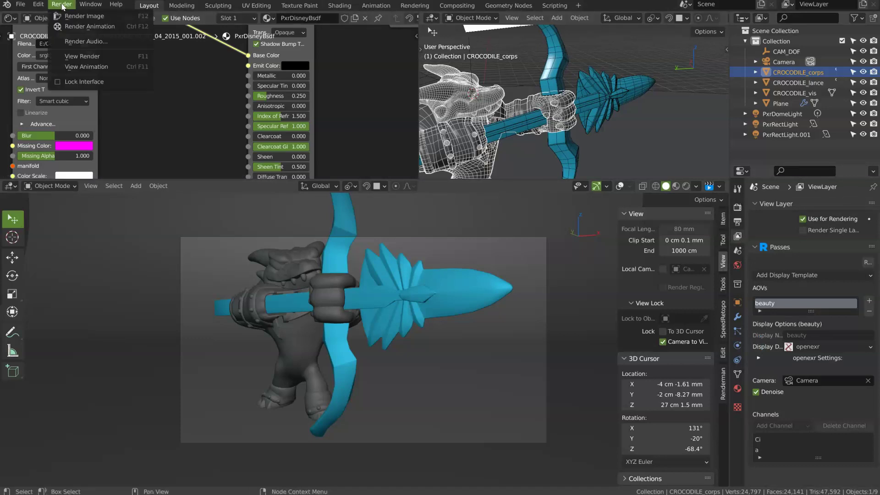
# Step: Render the final image to it and open the viewer's Display View options
pyautogui.click(87, 16)
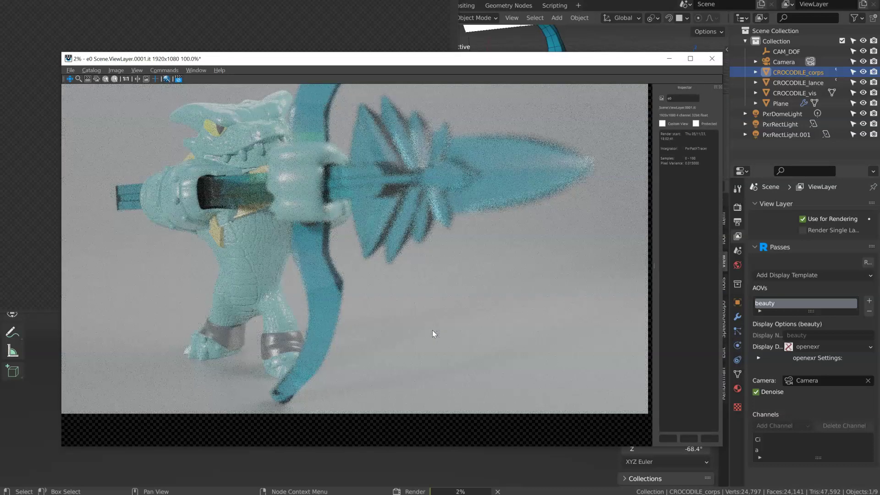
pyautogui.click(135, 70)
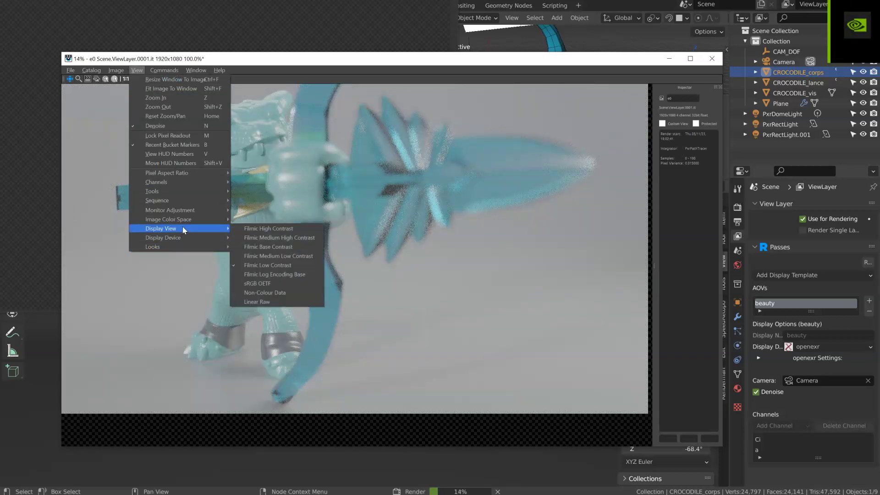
pyautogui.moveTo(180, 219)
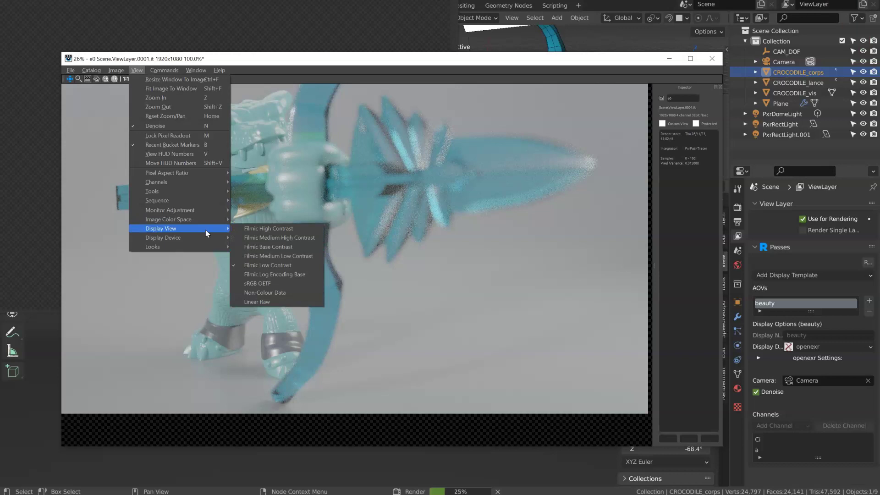
# Step: Try other Filmic looks and image colour transforms in it, then reposition the viewer
pyautogui.click(271, 238)
pyautogui.click(137, 70)
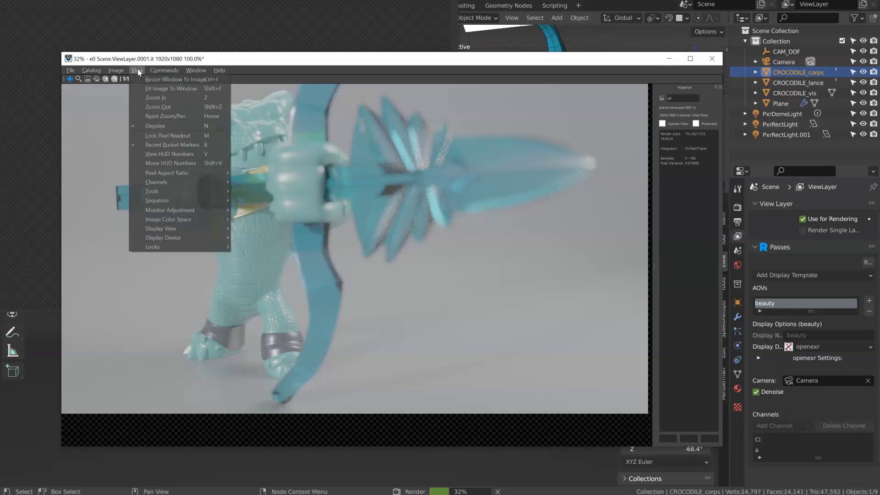
pyautogui.moveTo(188, 228)
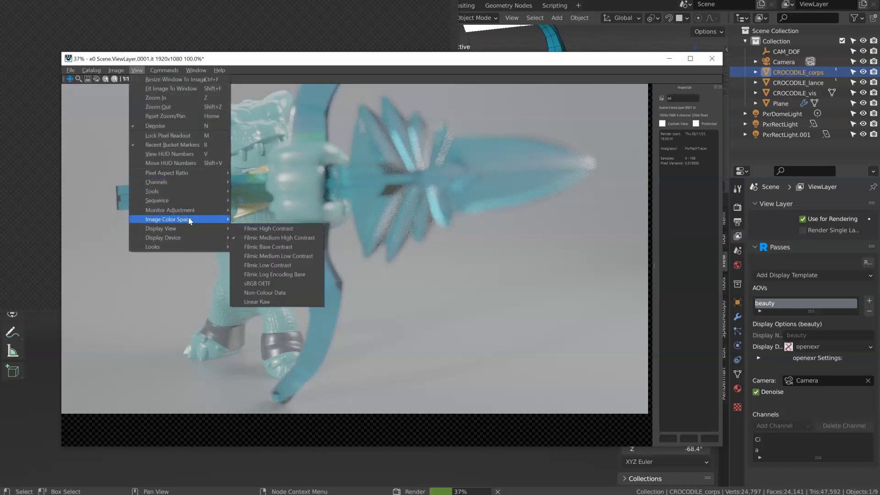
pyautogui.click(254, 246)
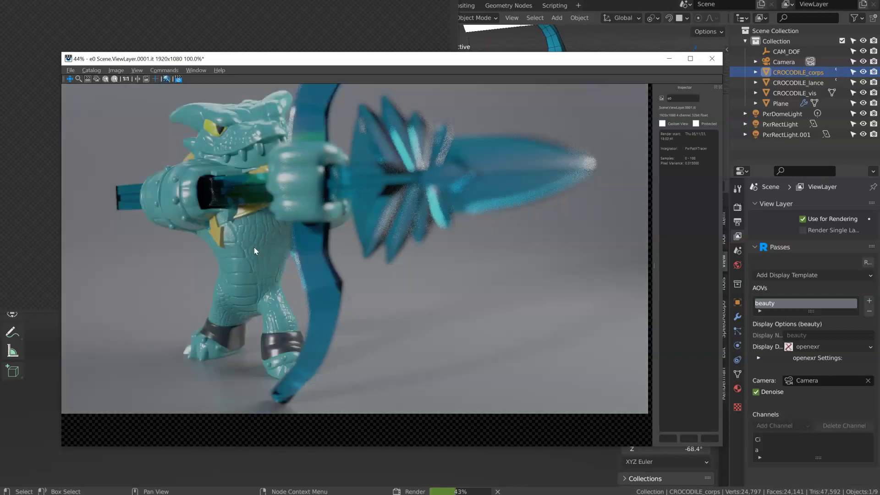
pyautogui.moveTo(415, 59); pyautogui.dragTo(502, 108)
pyautogui.moveTo(502, 161); pyautogui.dragTo(355, 131)
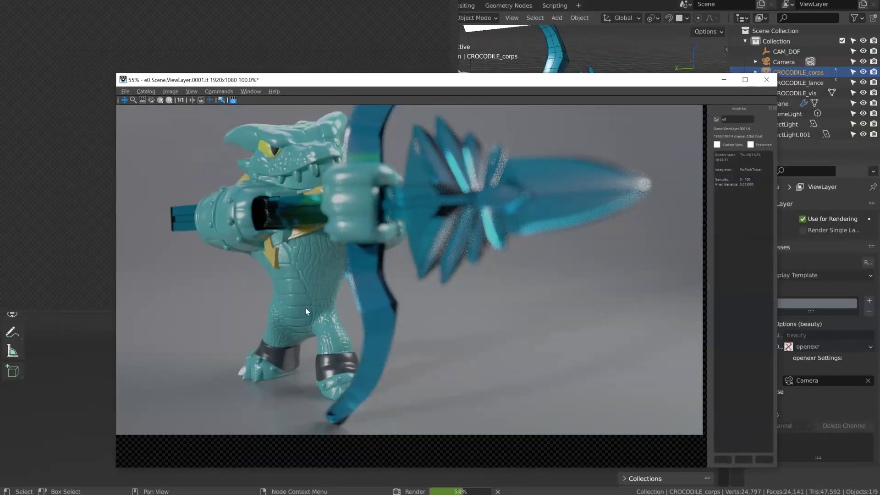
# Step: Compare the Filmic Log Encoding and Linear image colour spaces in the it viewer
pyautogui.click(190, 91)
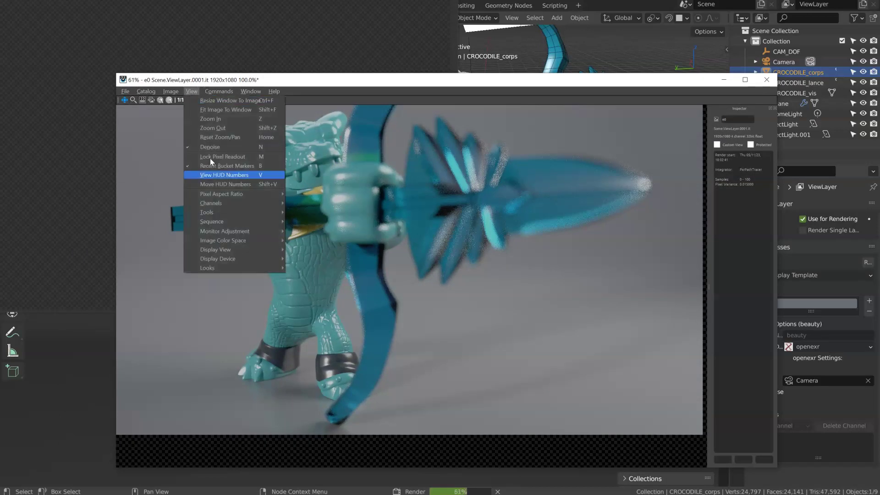
pyautogui.moveTo(223, 258)
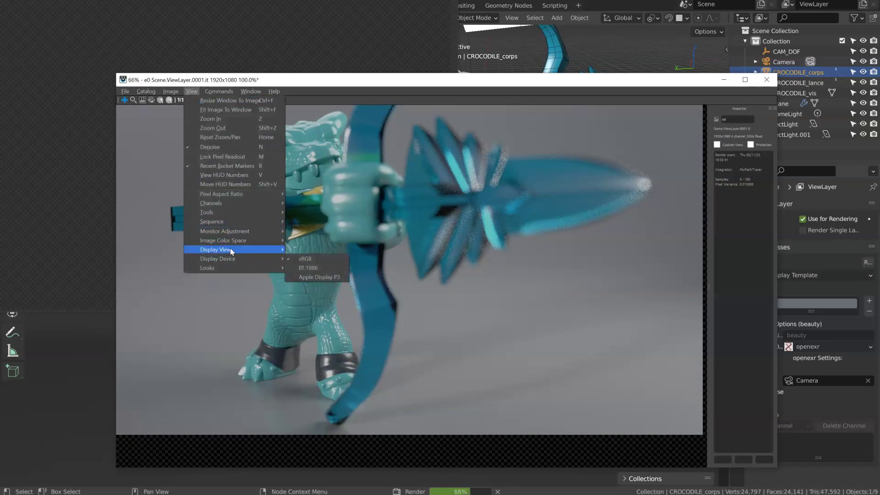
pyautogui.moveTo(251, 241)
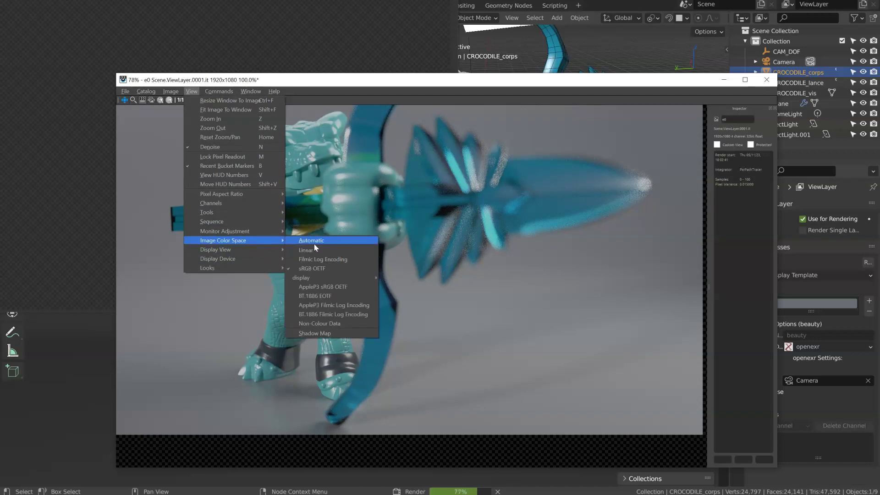
pyautogui.click(309, 260)
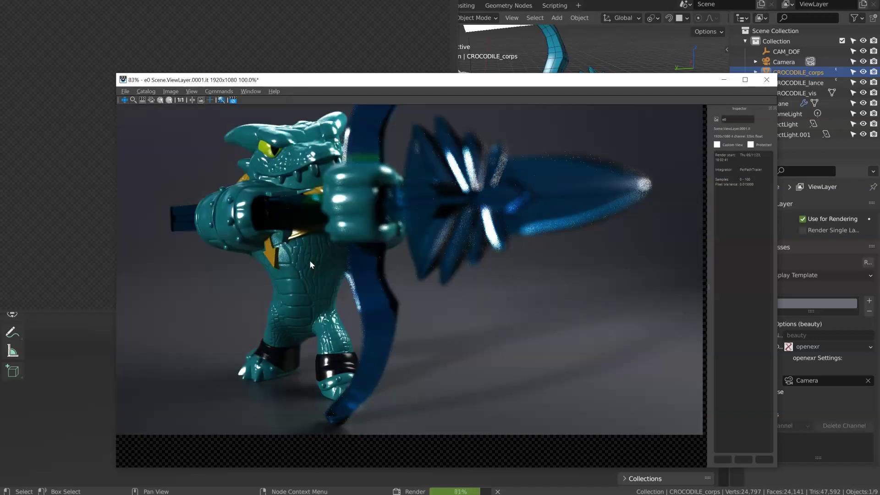
pyautogui.click(199, 92)
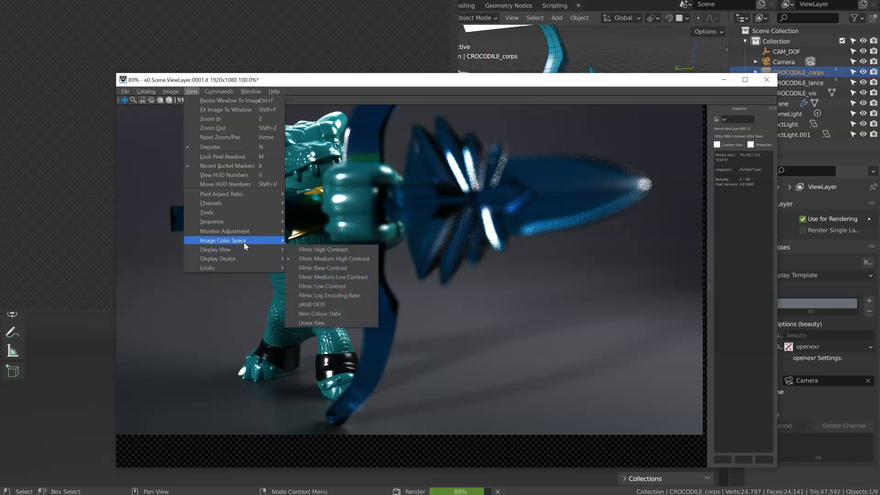
pyautogui.moveTo(246, 242)
pyautogui.click(309, 251)
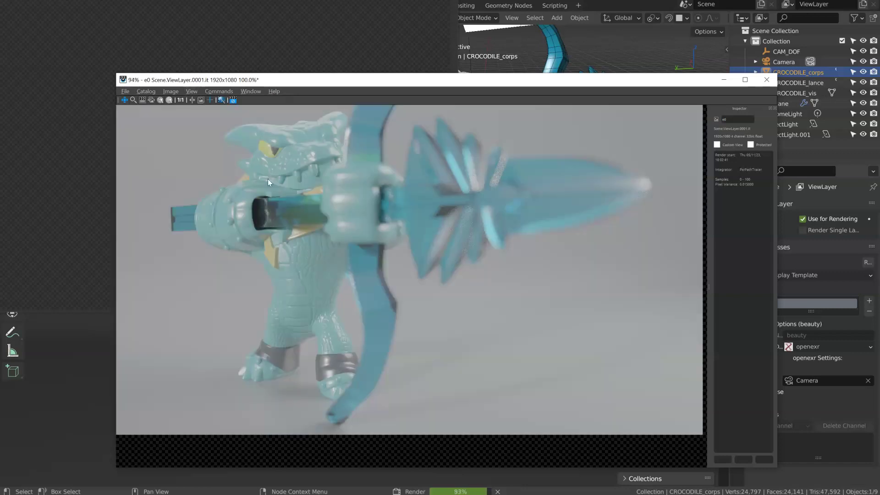
# Step: Try the Automatic colour space, then settle on Filmic Log Encoding and move the viewer
pyautogui.click(192, 91)
pyautogui.moveTo(238, 241)
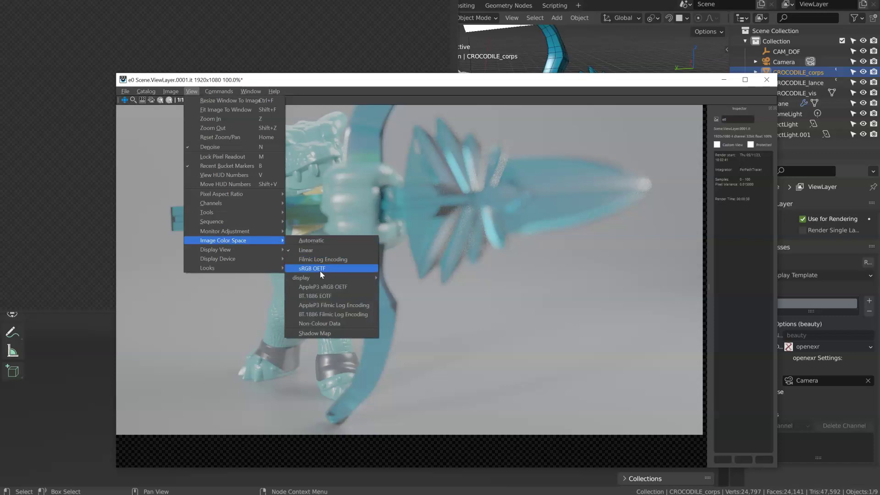
pyautogui.click(306, 241)
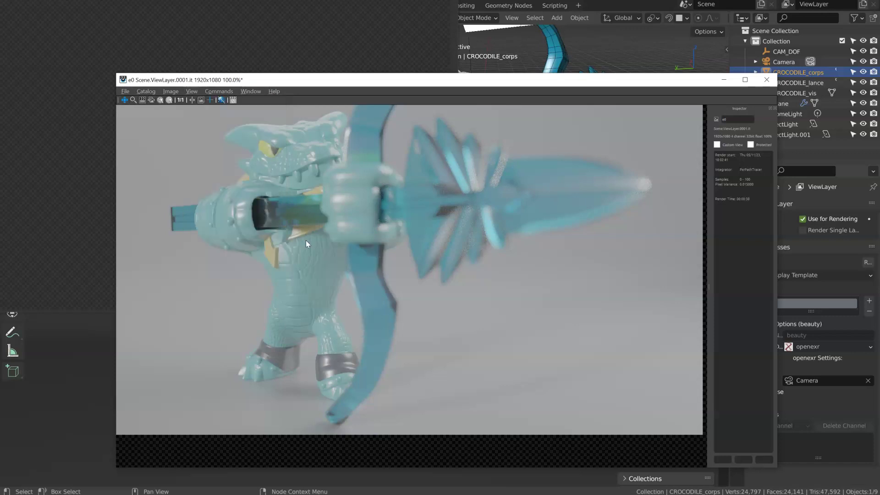
pyautogui.click(192, 92)
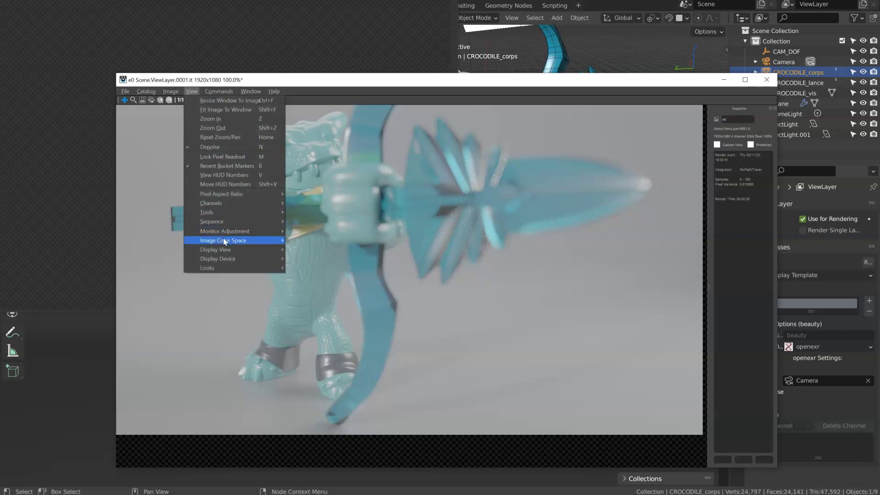
pyautogui.moveTo(224, 239)
pyautogui.click(309, 260)
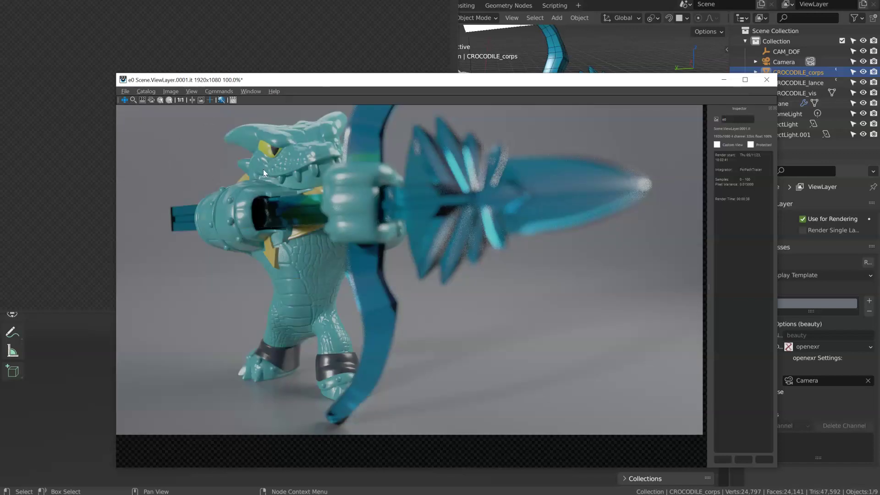
pyautogui.moveTo(246, 81); pyautogui.dragTo(177, 57)
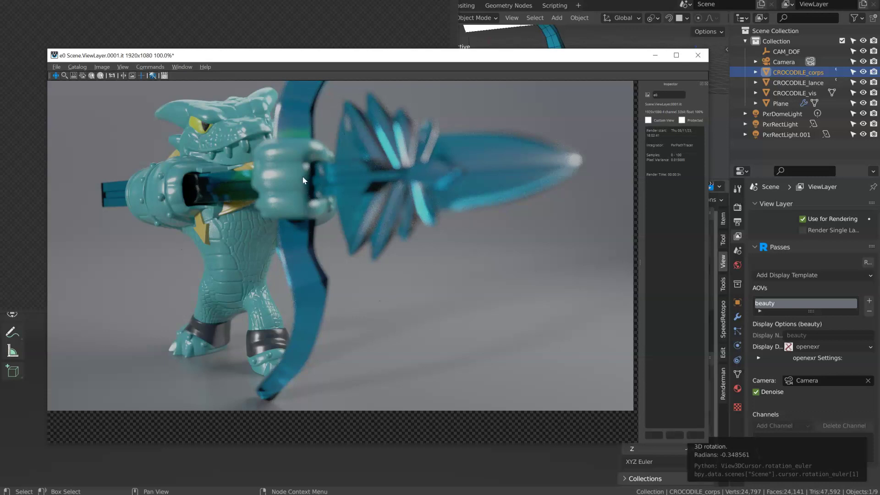
# Step: Drag the it render window to the far right to uncover Blender's viewport and panels
pyautogui.moveTo(235, 55); pyautogui.dragTo(752, 78)
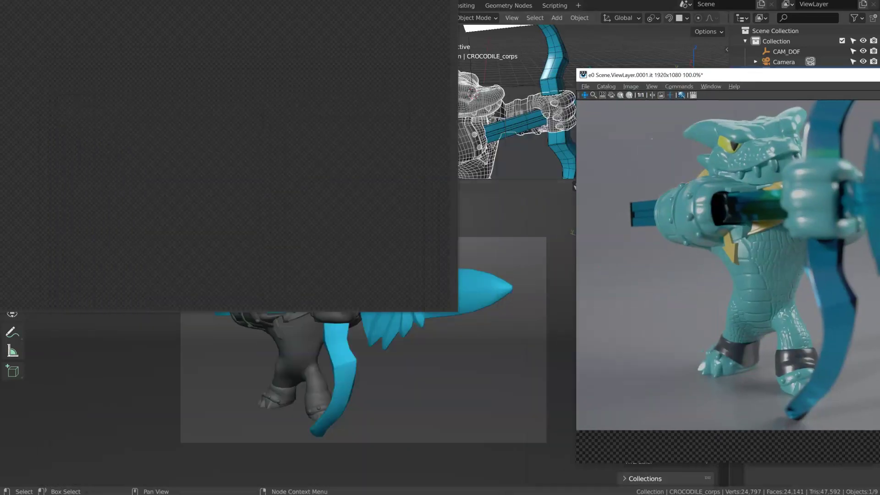
pyautogui.moveTo(664, 78); pyautogui.dragTo(879, 76)
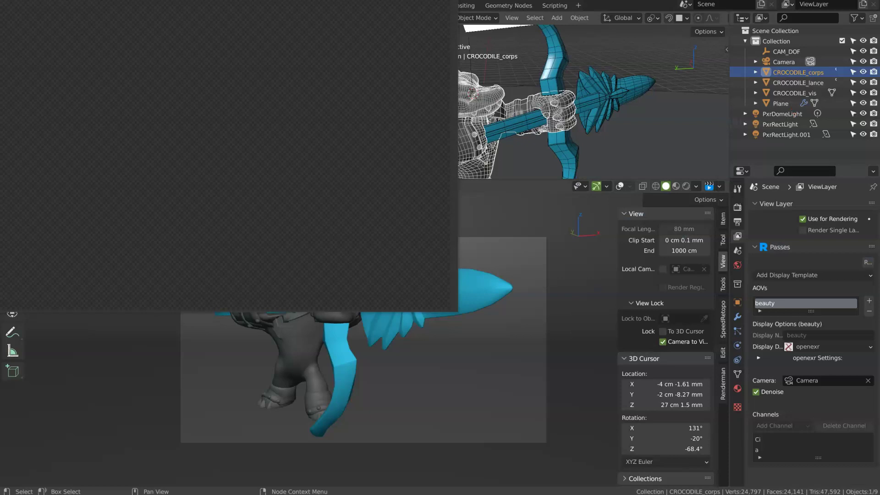
# Step: Set RenderMan's Display > Render option to Blender in the Render properties
pyautogui.click(738, 206)
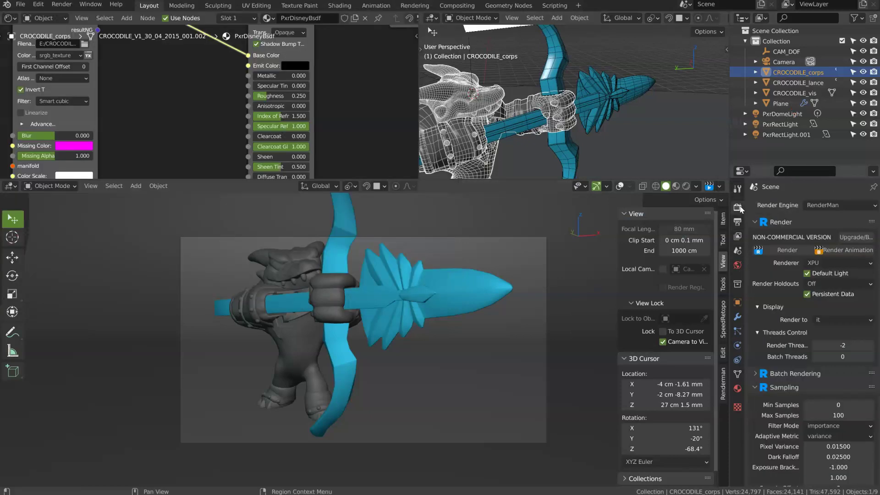
pyautogui.click(832, 320)
pyautogui.click(830, 336)
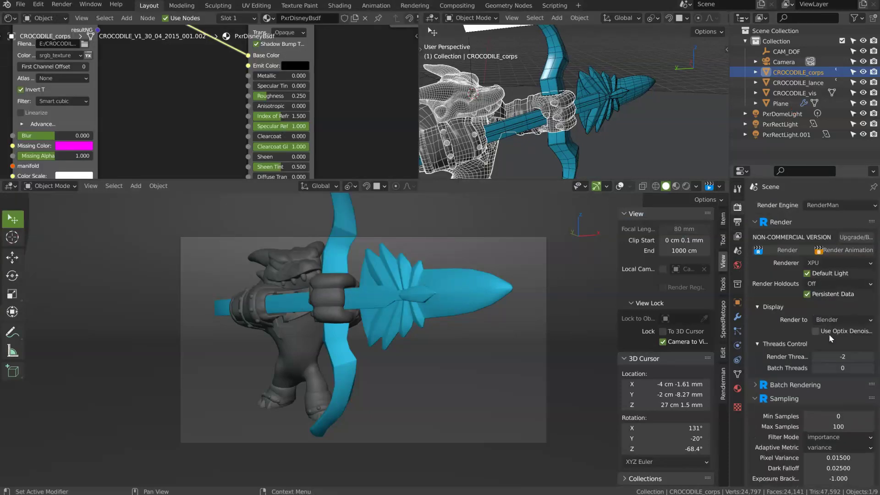
# Step: Render the current frame with Render Image
pyautogui.click(60, 8)
pyautogui.click(61, 5)
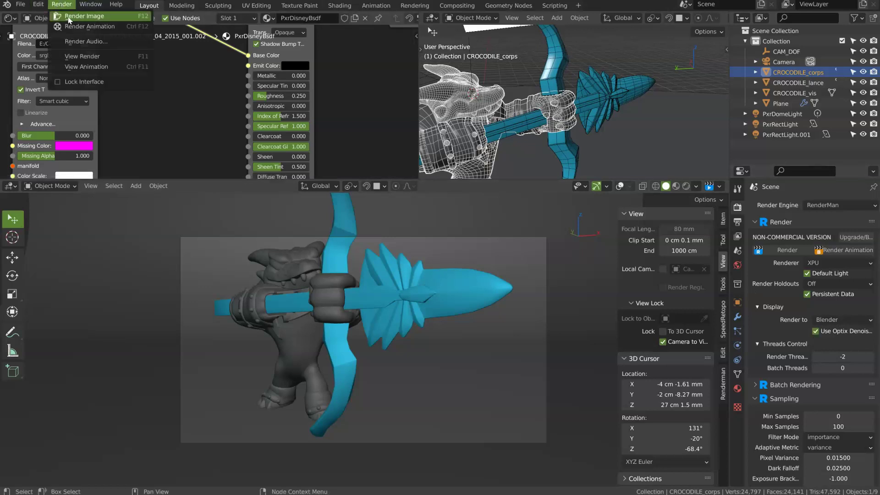
pyautogui.click(69, 18)
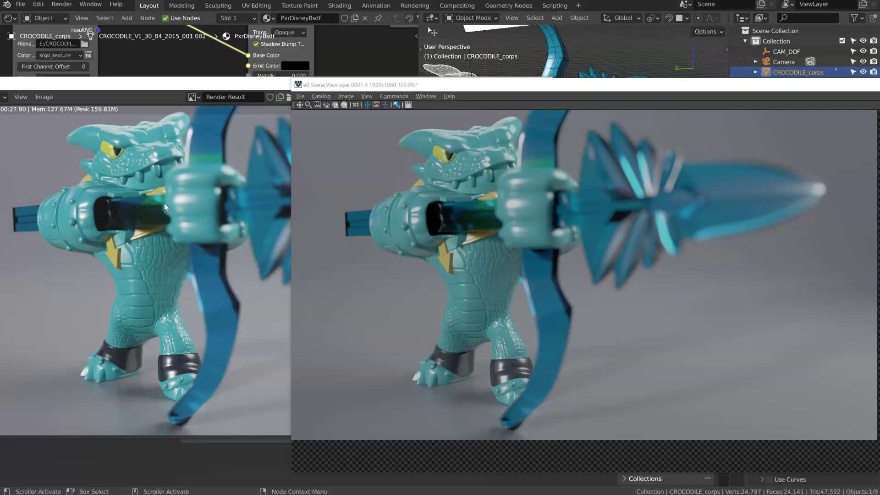
# Step: Arrange the it viewer and Blender's render window side by side to compare the images
pyautogui.moveTo(361, 87); pyautogui.dragTo(273, 93)
pyautogui.moveTo(413, 95); pyautogui.dragTo(233, 234)
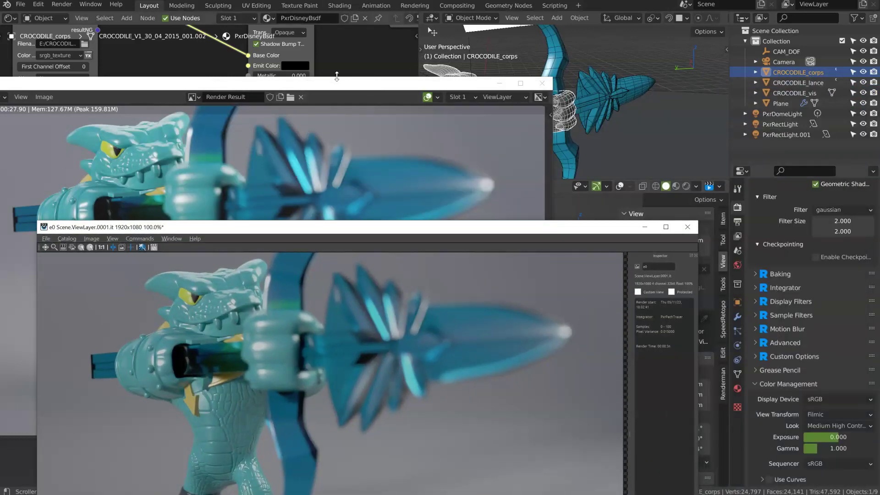
pyautogui.moveTo(337, 81); pyautogui.dragTo(406, 2)
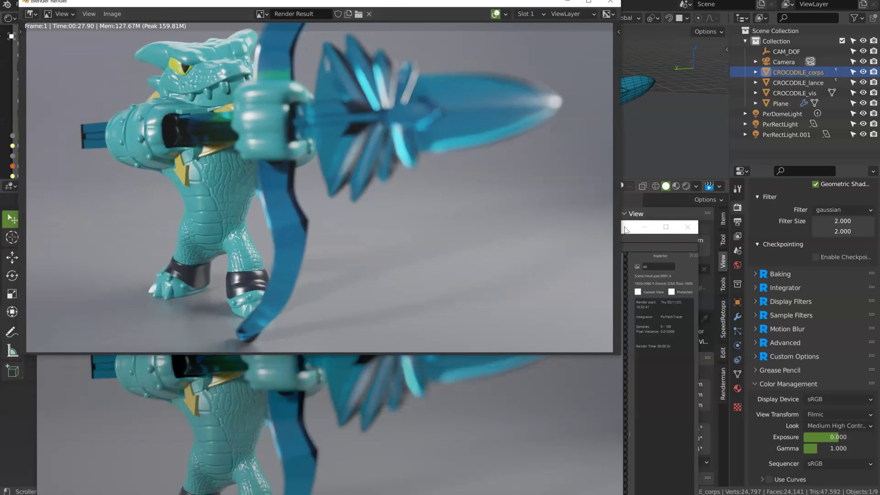
pyautogui.click(626, 229)
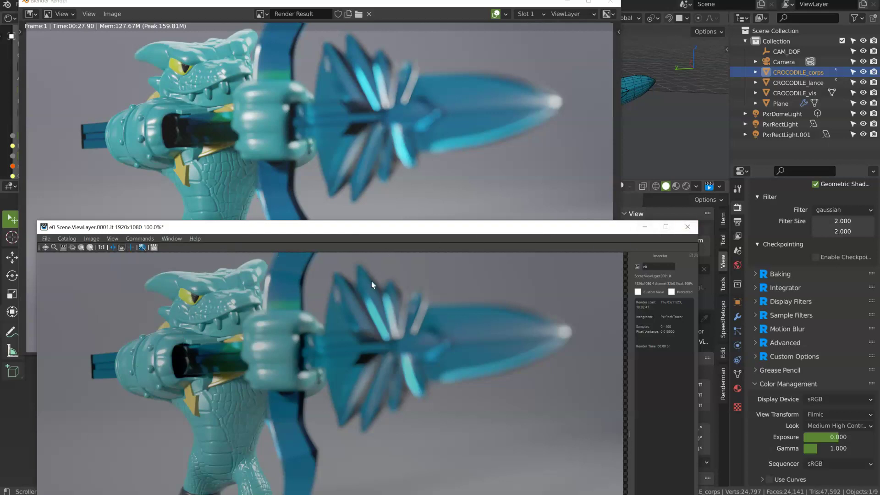
pyautogui.moveTo(274, 232); pyautogui.dragTo(352, 96)
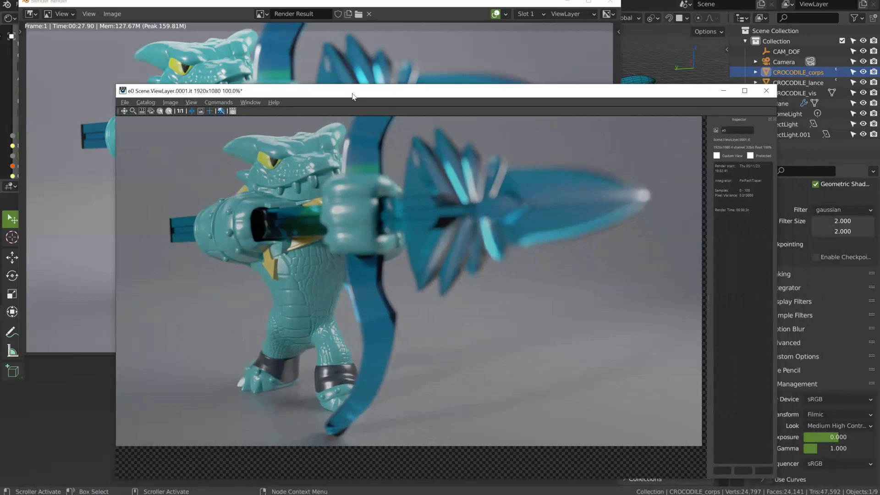
pyautogui.moveTo(283, 93); pyautogui.dragTo(402, 113)
# Step: Close the it viewer with Discard and tuck the render window behind Blender
pyautogui.click(875, 109)
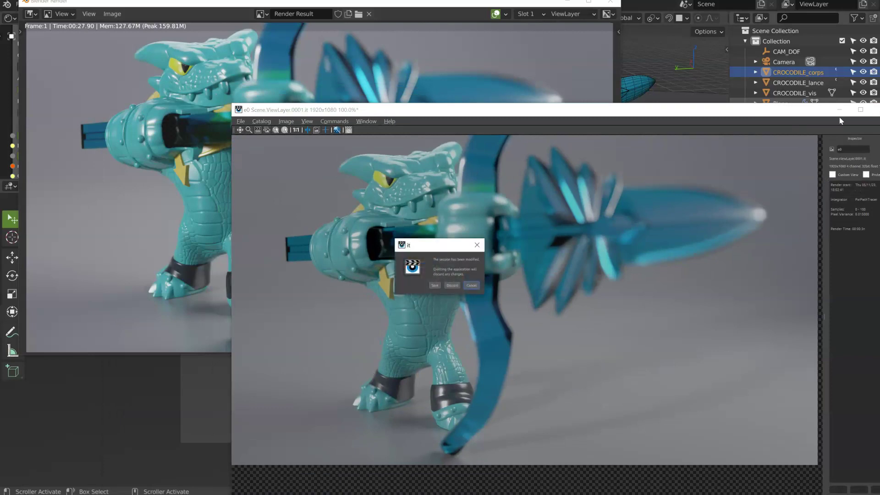
pyautogui.click(453, 285)
pyautogui.moveTo(304, 8); pyautogui.dragTo(383, 106)
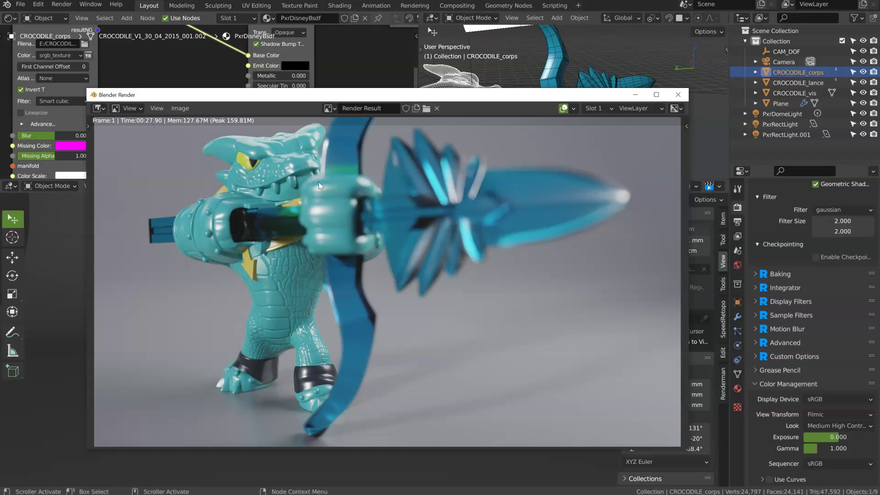
pyautogui.moveTo(530, 97); pyautogui.dragTo(606, 261)
pyautogui.moveTo(372, 35); pyautogui.dragTo(219, 58, button='middle')
# Step: Browse the Shift+A menu's RenderMan > Bxdfs > Lama shaders, then heighten the upper editors
pyautogui.hotkey('shift', 'a')
pyautogui.moveTo(243, 113)
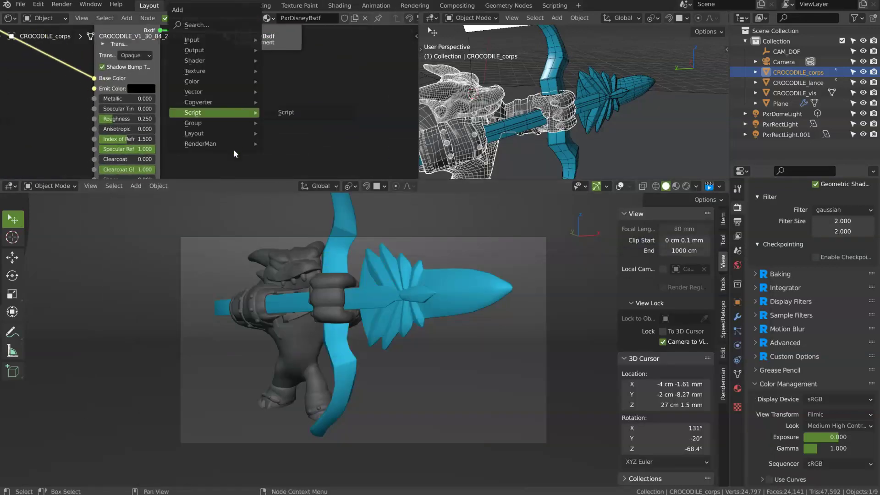
pyautogui.moveTo(233, 144)
pyautogui.moveTo(299, 145)
pyautogui.moveTo(392, 143)
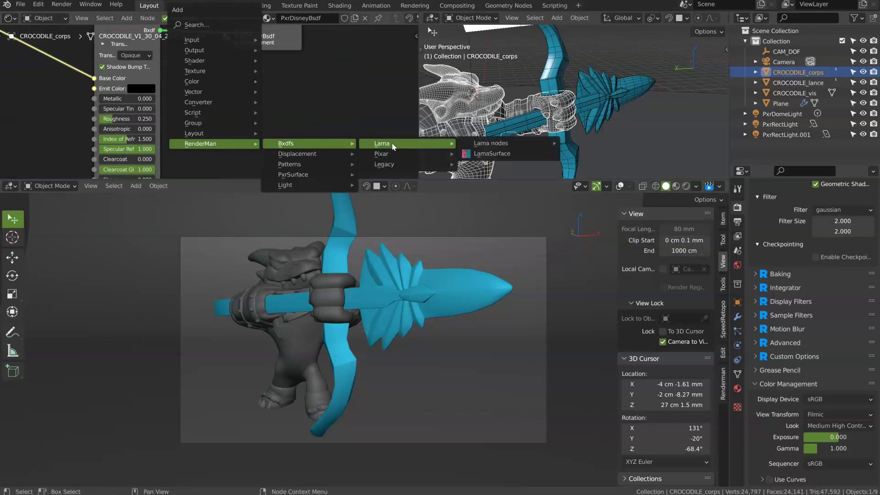
pyautogui.moveTo(493, 145)
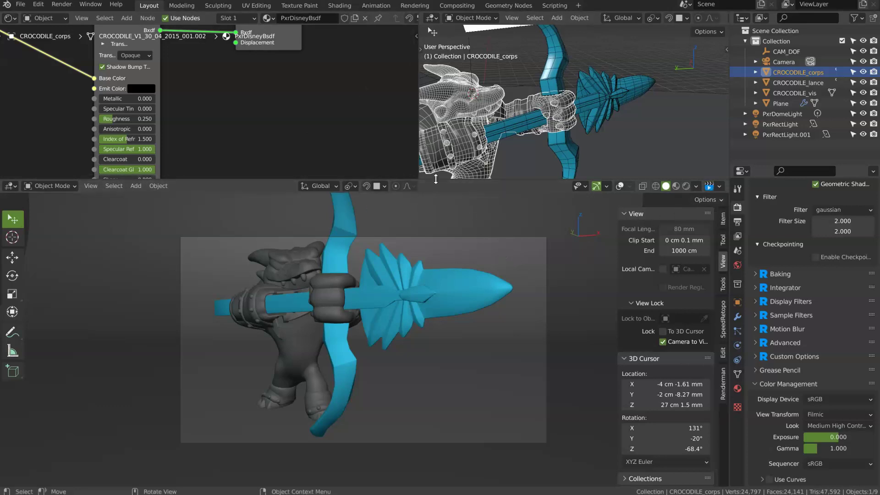
pyautogui.moveTo(433, 178); pyautogui.dragTo(422, 200)
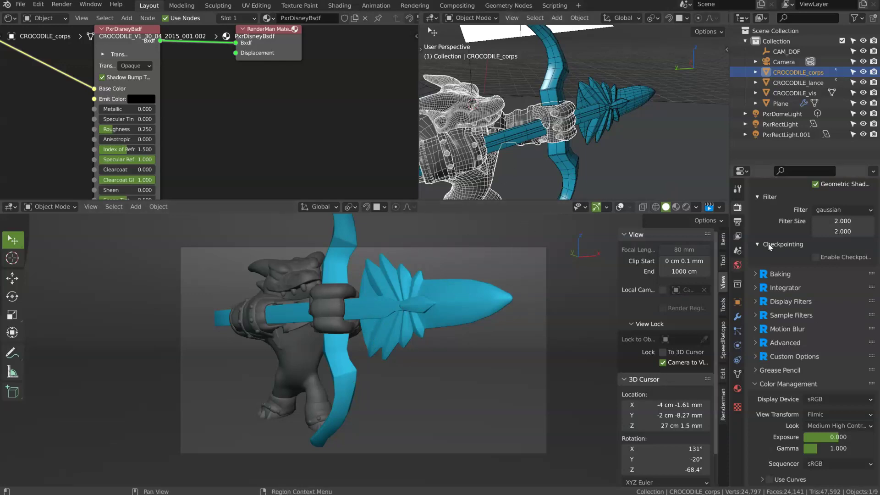
# Step: Widen the properties panel, scroll Render properties to the top, and hide the sidebar with N
pyautogui.moveTo(728, 286); pyautogui.dragTo(689, 287)
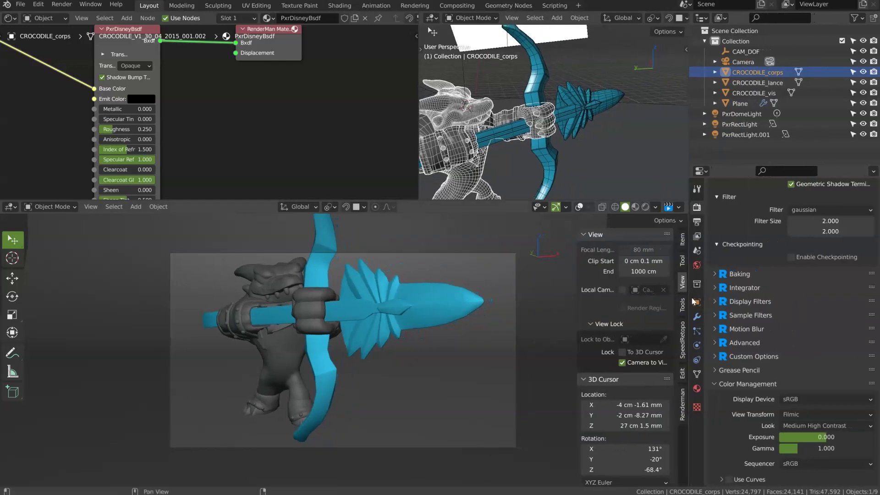
pyautogui.scroll(4, 718, 386)
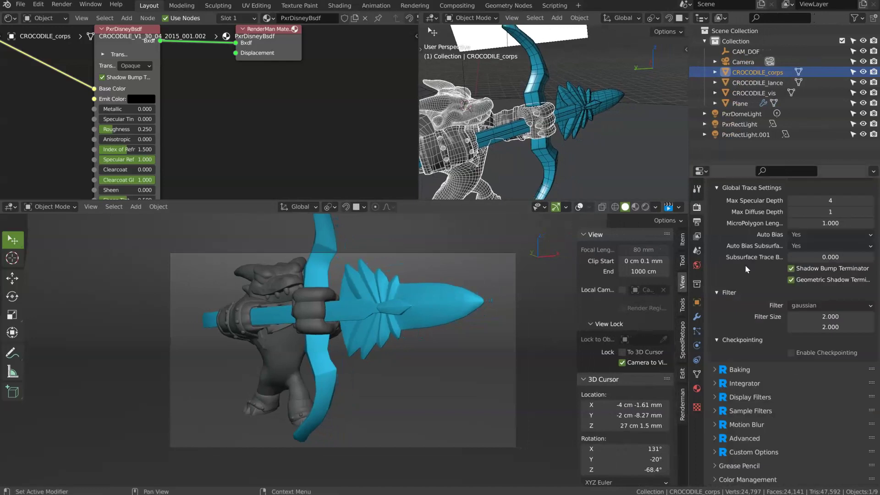
pyautogui.scroll(8, 749, 337)
pyautogui.scroll(8, 761, 316)
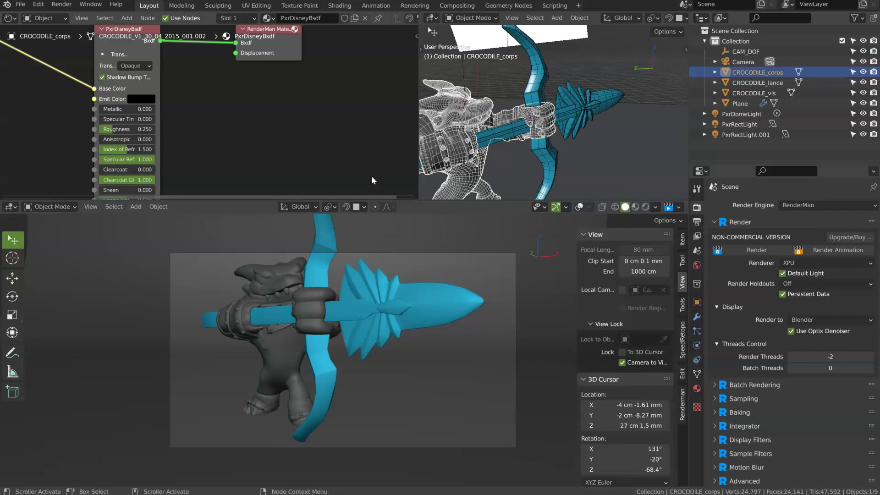
pyautogui.press('n')
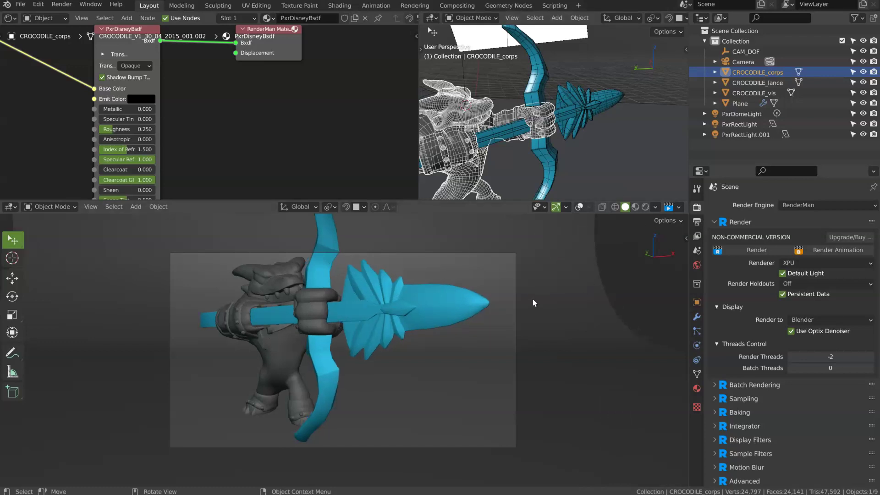
# Step: Zoom into the camera view and start IPR to Viewport from the RenderMan IPR menu
pyautogui.scroll(3, 526, 304)
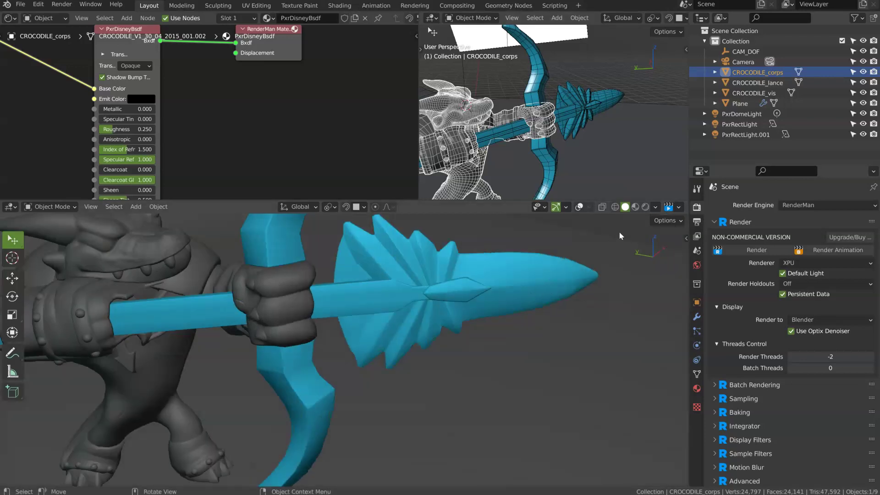
pyautogui.click(669, 206)
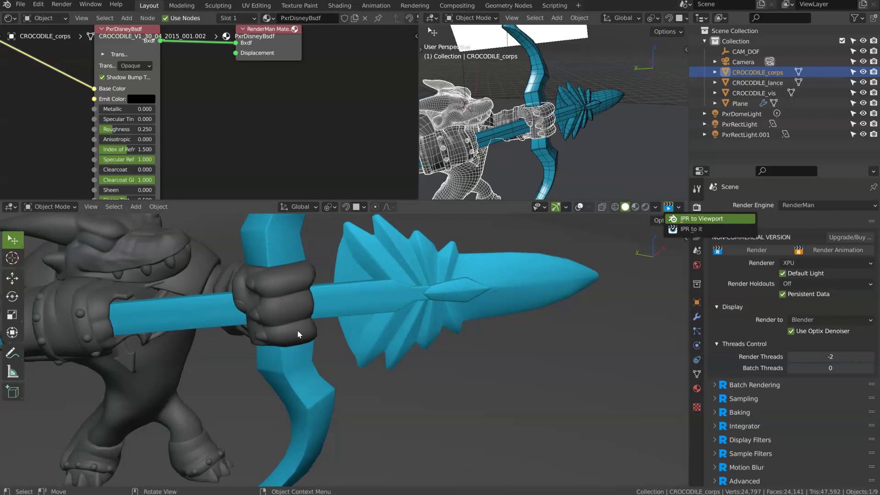
pyautogui.press('Return')
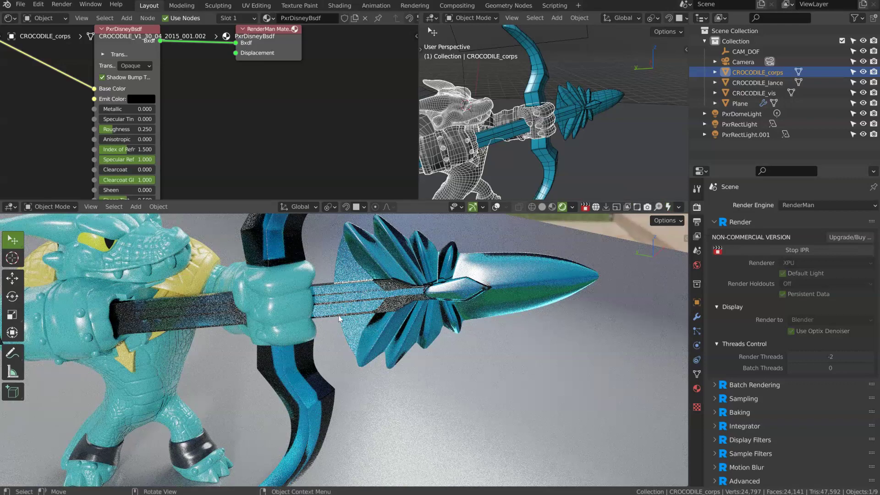
# Step: Orbit and zoom the live render to view the crocodile frontally with its spear level
pyautogui.scroll(-5, 339, 317)
pyautogui.moveTo(339, 317)
pyautogui.mouseDown(button='middle')
pyautogui.moveTo(381, 314)
pyautogui.moveTo(246, 304)
pyautogui.moveTo(422, 314)
pyautogui.moveTo(330, 313)
pyautogui.mouseUp(button='middle')
pyautogui.scroll(3, 377, 317)
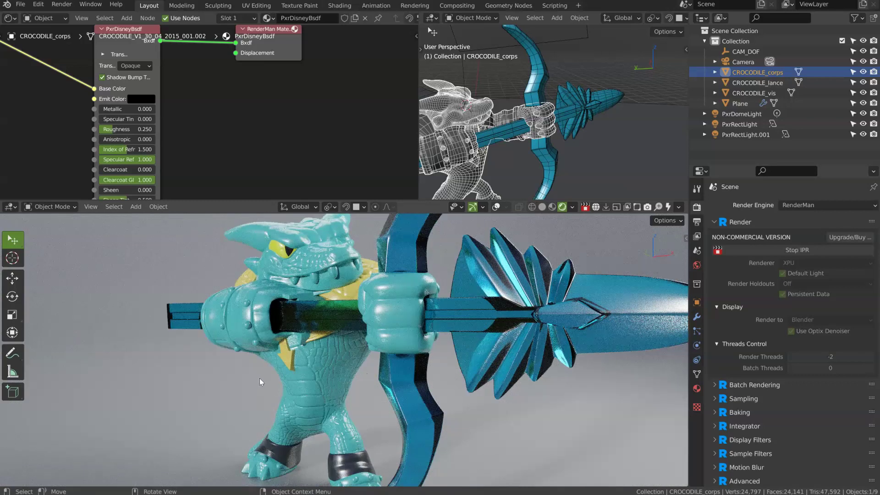
pyautogui.keyDown('ctrl'); pyautogui.moveTo(451, 282); pyautogui.dragTo(348, 315, button='middle'); pyautogui.keyUp('ctrl')
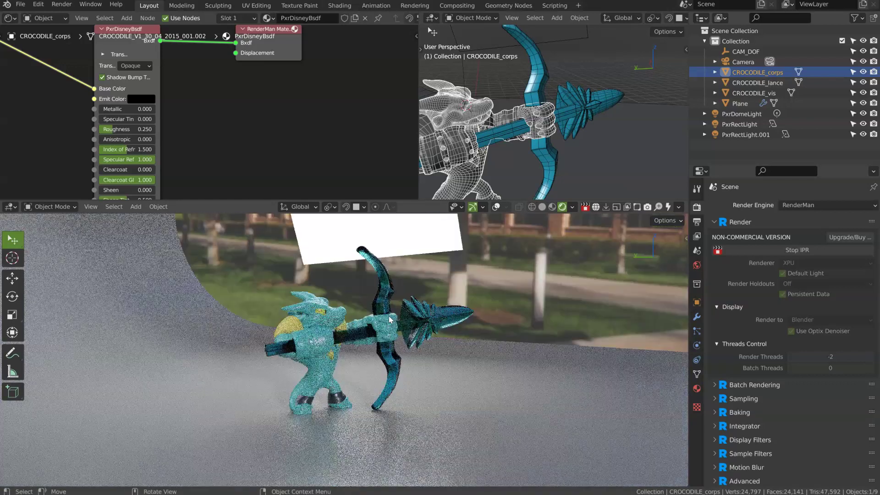
pyautogui.scroll(4, 350, 330)
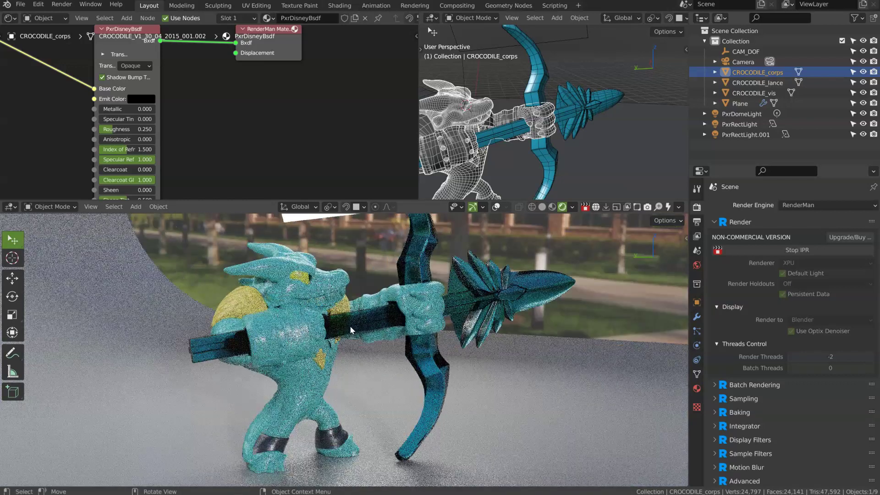
pyautogui.moveTo(351, 330); pyautogui.dragTo(309, 248, button='middle')
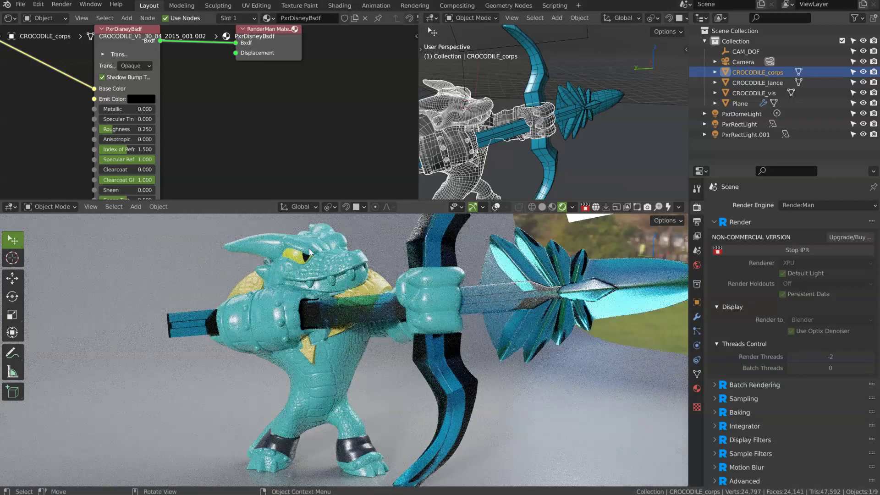
pyautogui.moveTo(373, 287); pyautogui.dragTo(363, 299, button='middle')
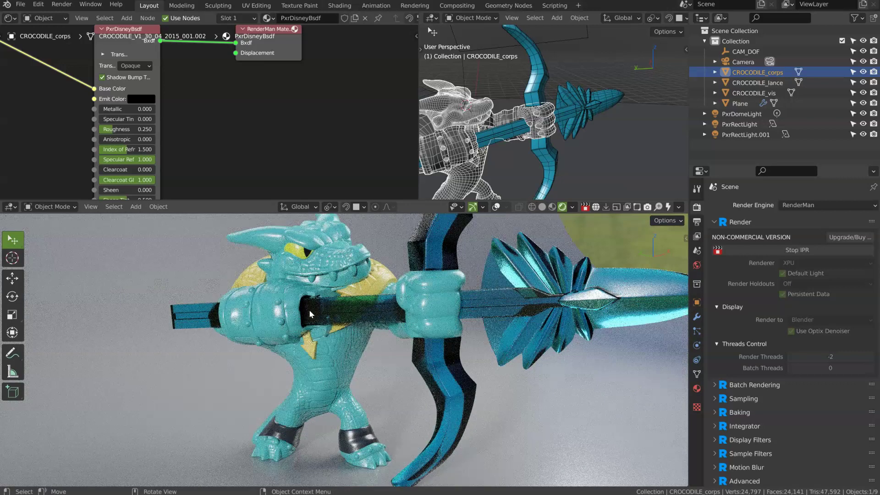